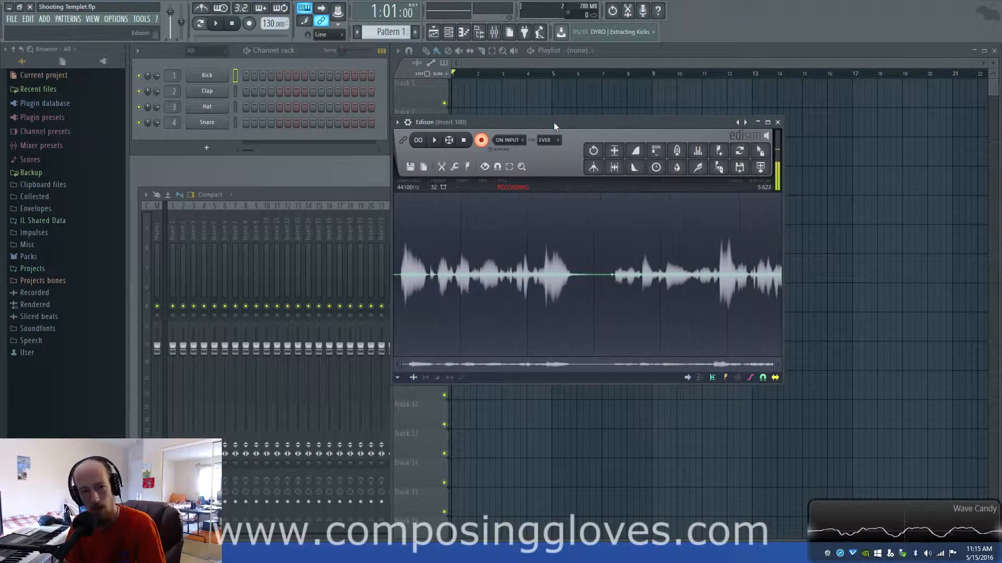
# - Move the existing Harmor instrument clear of the channel rack and vary its distortion asymmetry while auditioning the sound
pyautogui.moveTo(209, 553)
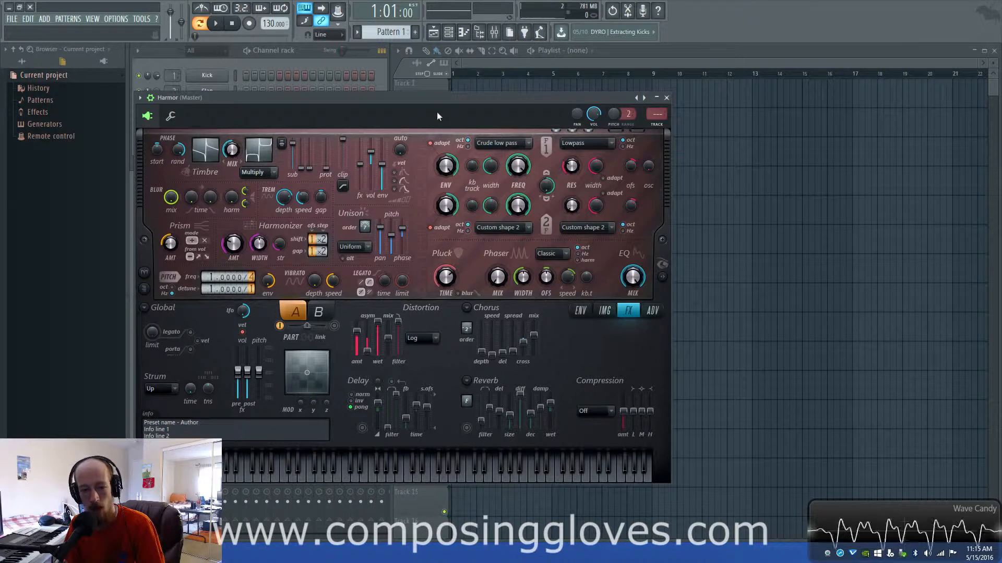
pyautogui.moveTo(437, 111); pyautogui.dragTo(633, 114)
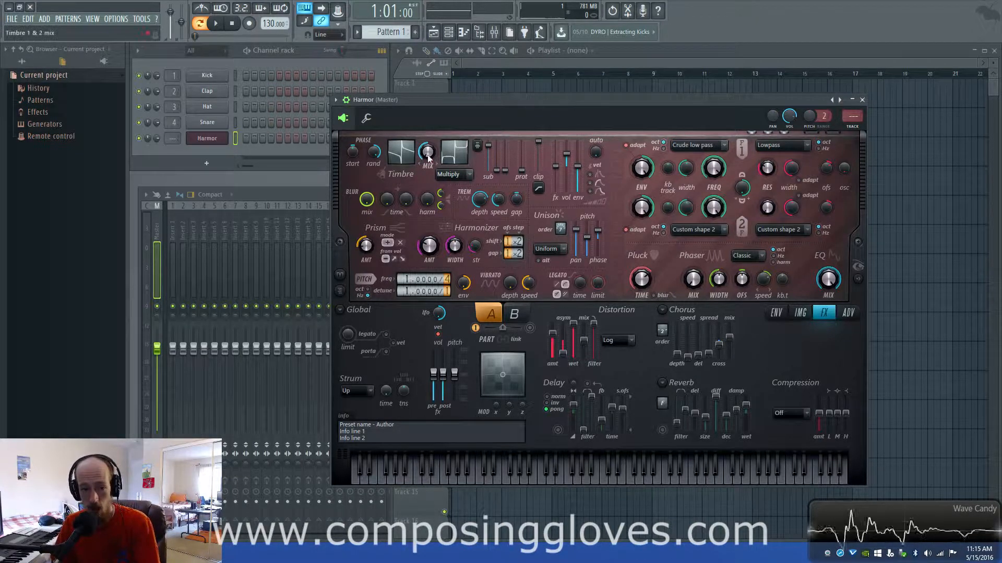
pyautogui.click(216, 164)
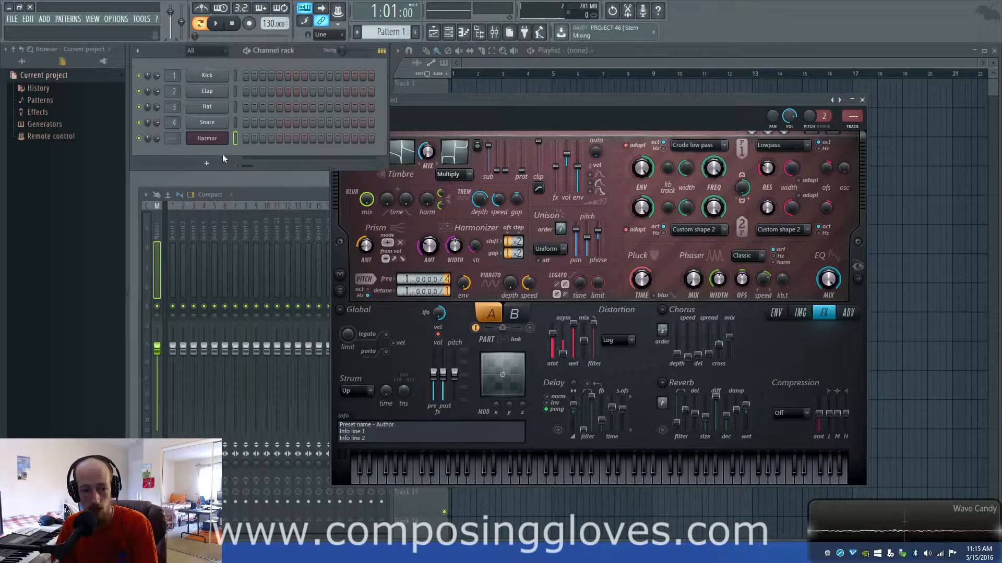
pyautogui.click(169, 162)
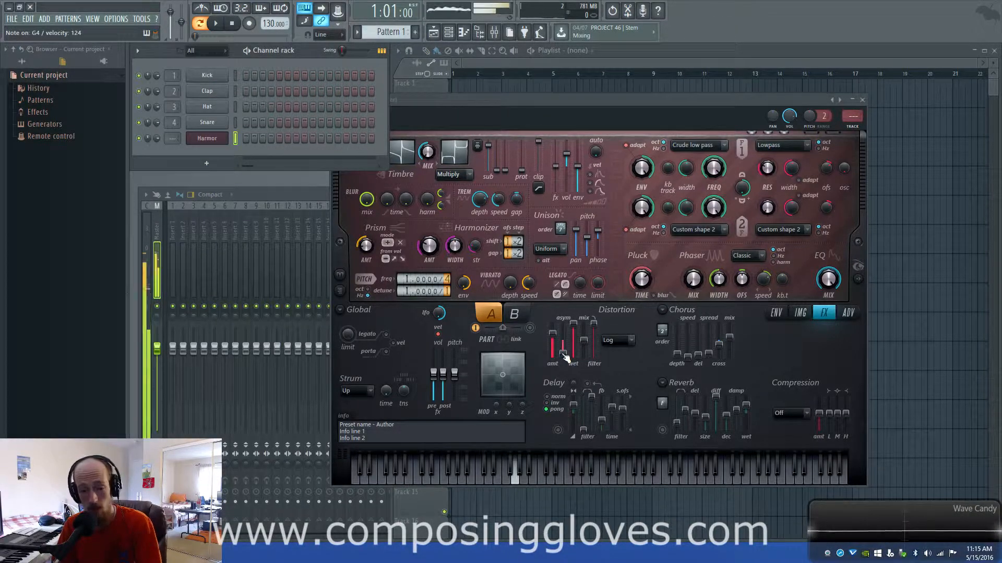
pyautogui.moveTo(563, 355)
pyautogui.mouseDown()
pyautogui.moveTo(563, 332)
pyautogui.moveTo(563, 350)
pyautogui.mouseUp()
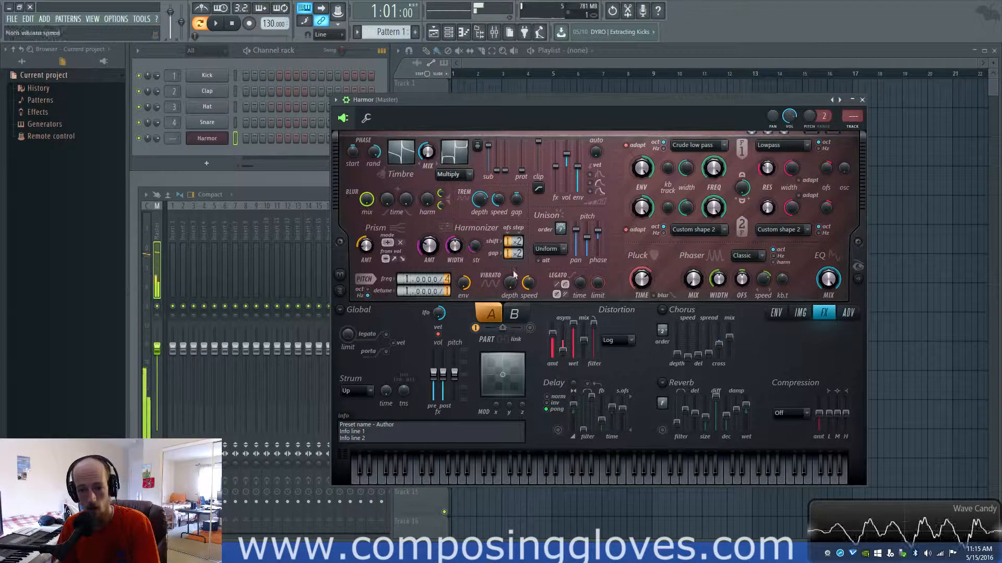
# - Add a second Harmor instrument channel and raise its phase randomness
pyautogui.click(206, 163)
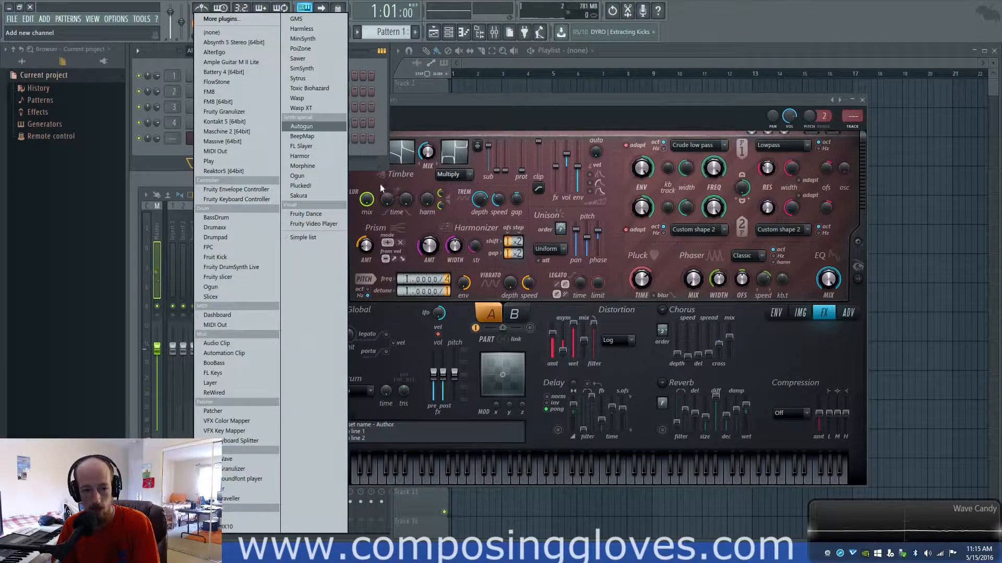
pyautogui.click(313, 156)
pyautogui.moveTo(450, 118); pyautogui.dragTo(613, 111)
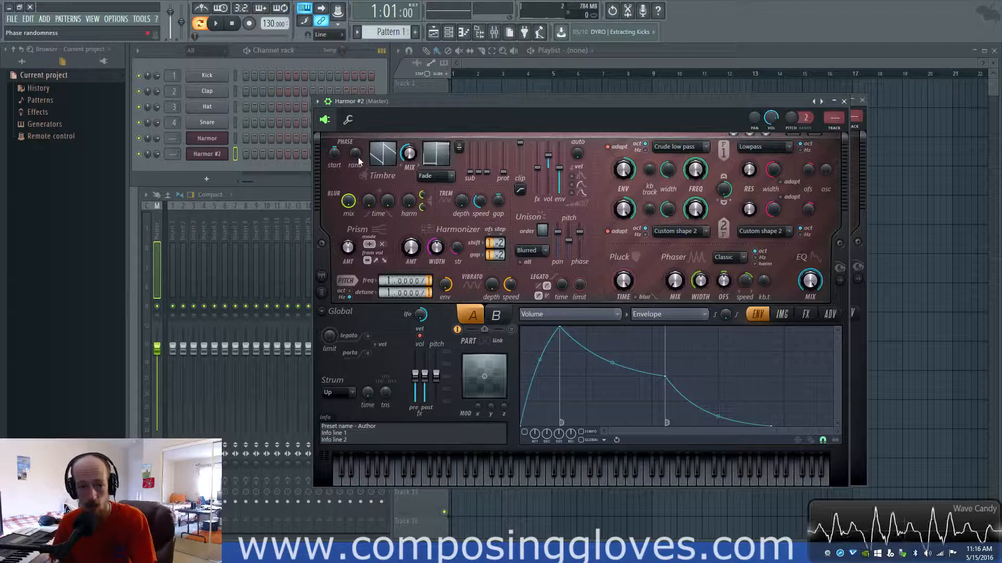
pyautogui.moveTo(356, 155); pyautogui.dragTo(355, 130)
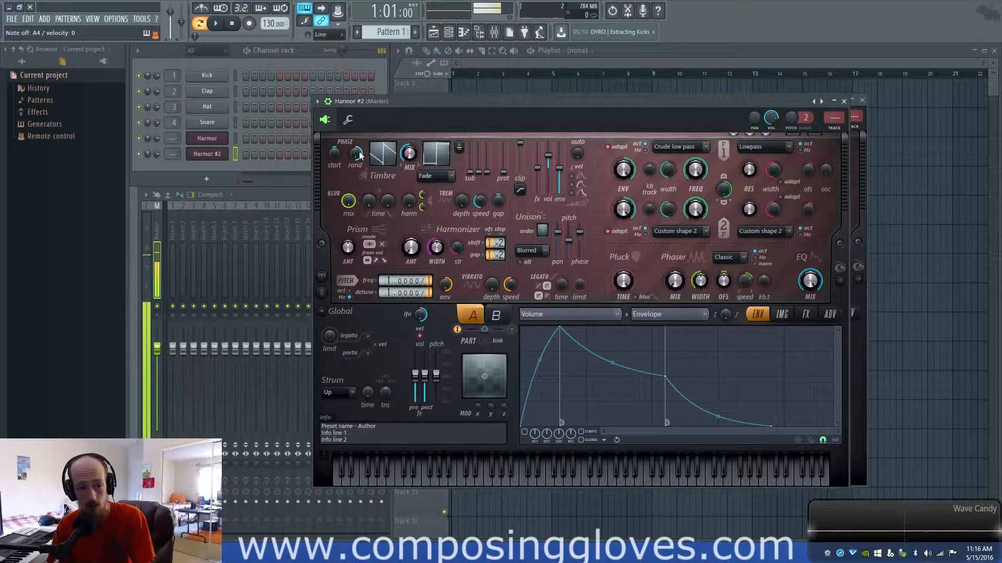
# - Shape the Timbre 1 harmonic level curve with two narrow peaks in the low harmonics and extra points higher up
pyautogui.click(388, 163)
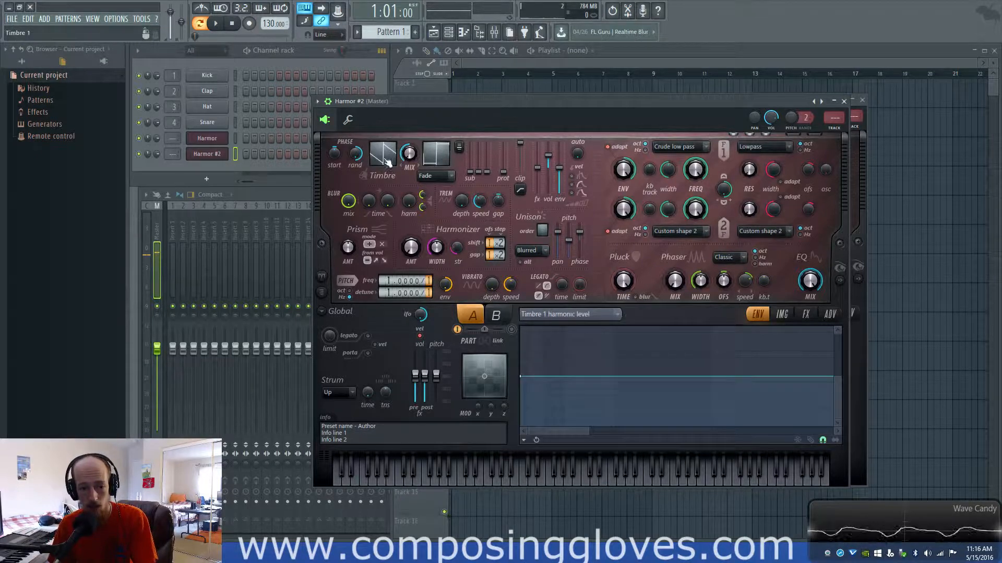
pyautogui.moveTo(521, 375)
pyautogui.mouseDown()
pyautogui.moveTo(574, 321)
pyautogui.moveTo(720, 369)
pyautogui.moveTo(822, 385)
pyautogui.moveTo(808, 402)
pyautogui.mouseUp()
pyautogui.moveTo(590, 431); pyautogui.dragTo(835, 429)
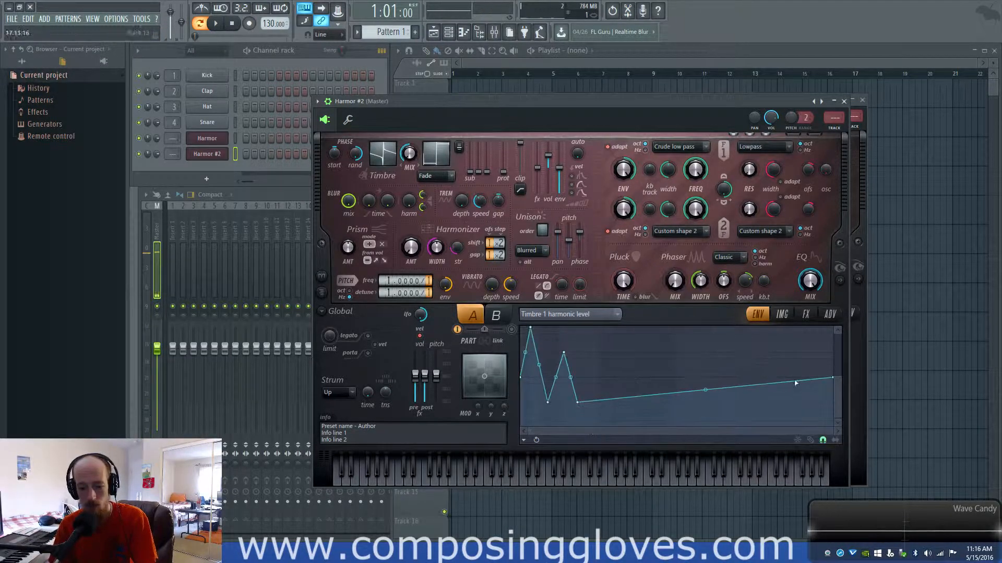
pyautogui.moveTo(704, 388); pyautogui.dragTo(705, 377)
pyautogui.rightClick(724, 368)
pyautogui.rightClick(781, 411)
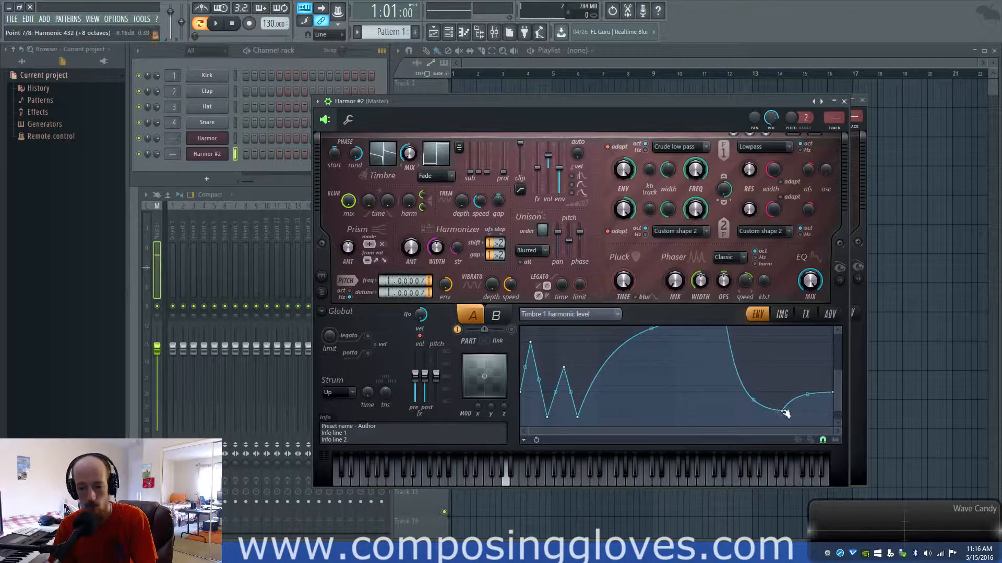
# - Flatten the high middle point of the Timbre 1 curve and add a deep dip followed by a sharp peak in the upper harmonics
pyautogui.scroll(3, 738, 344)
pyautogui.moveTo(835, 371); pyautogui.dragTo(725, 309)
pyautogui.moveTo(716, 368); pyautogui.dragTo(715, 387)
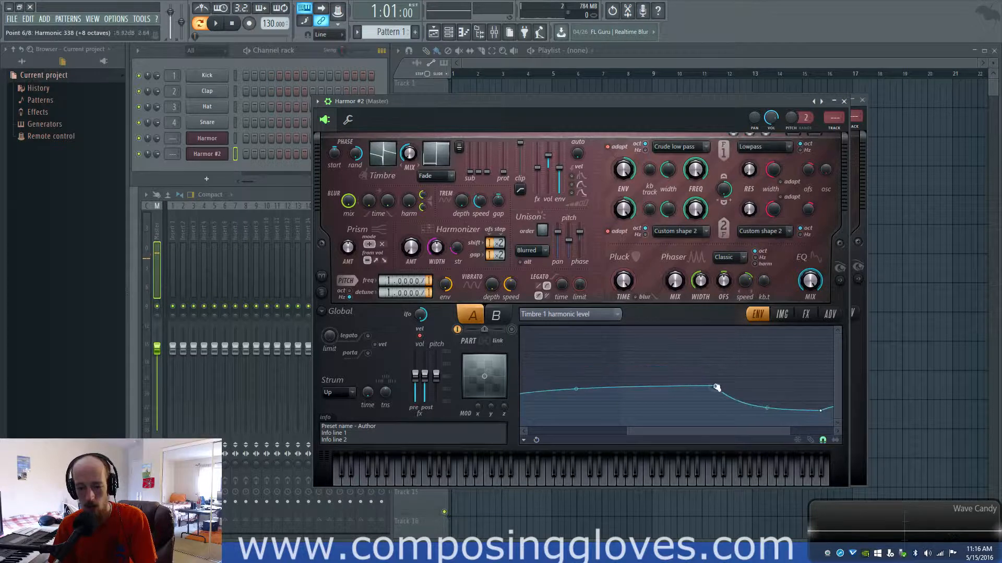
pyautogui.rightClick(813, 345)
pyautogui.rightClick(792, 415)
pyautogui.moveTo(791, 415); pyautogui.dragTo(786, 422)
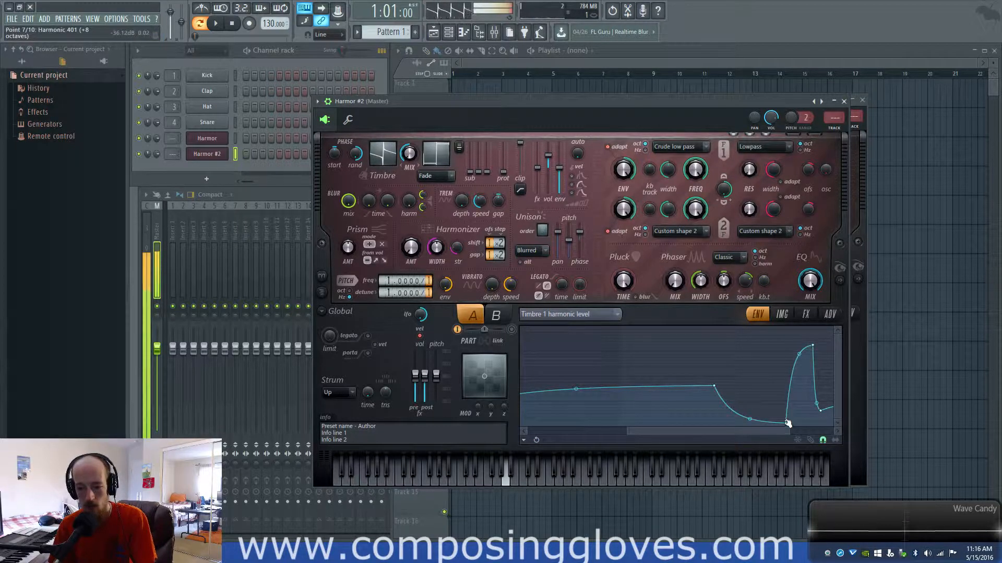
# - Set the timbre blending mode to Multiply and apply Log distortion with a higher amount and lower asymmetry
pyautogui.click(428, 177)
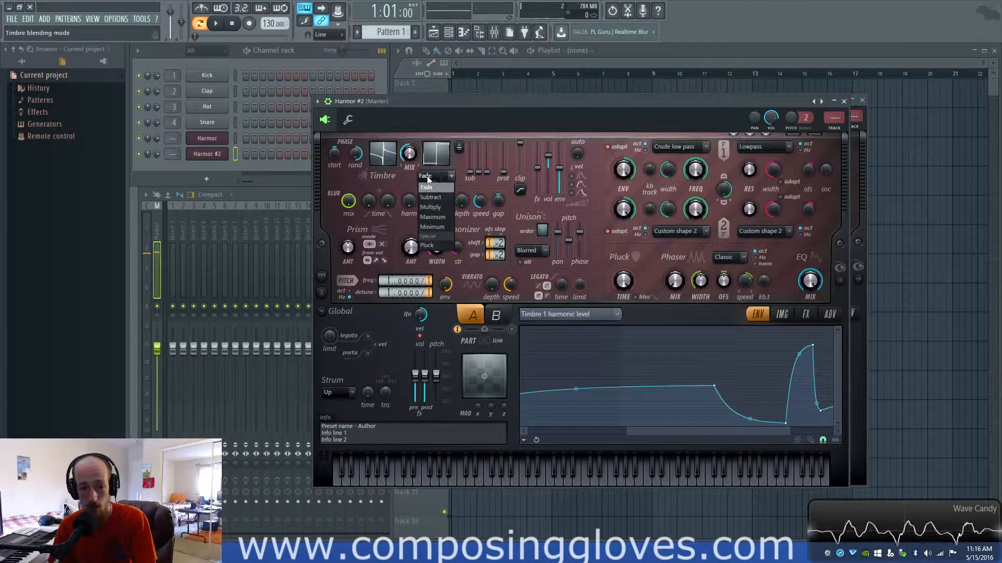
pyautogui.click(447, 208)
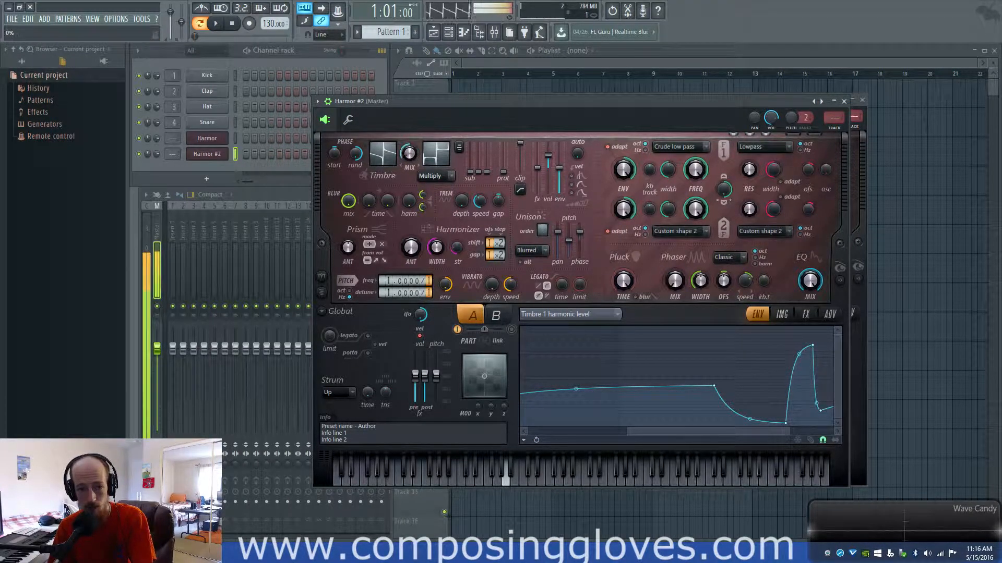
pyautogui.click(806, 314)
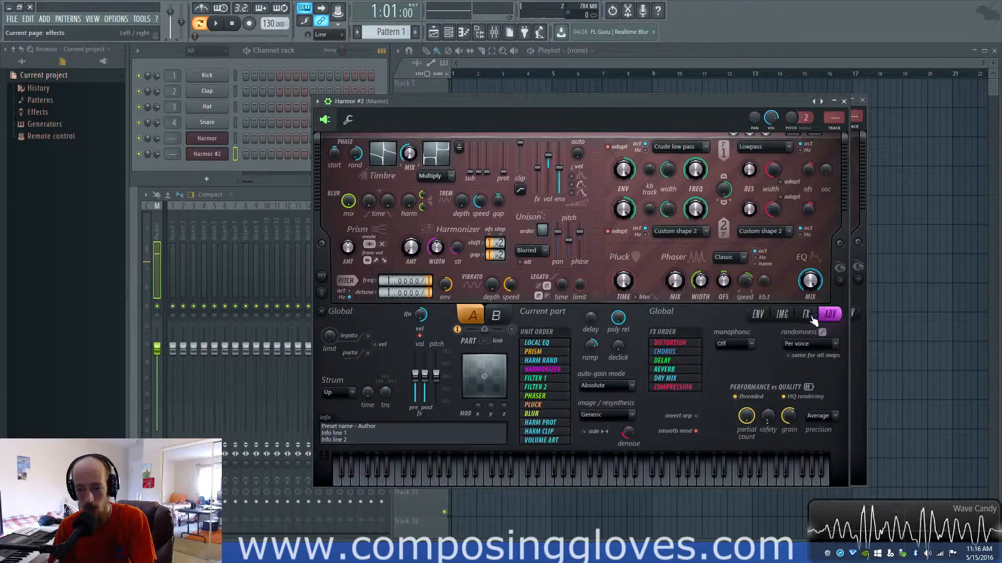
pyautogui.click(605, 342)
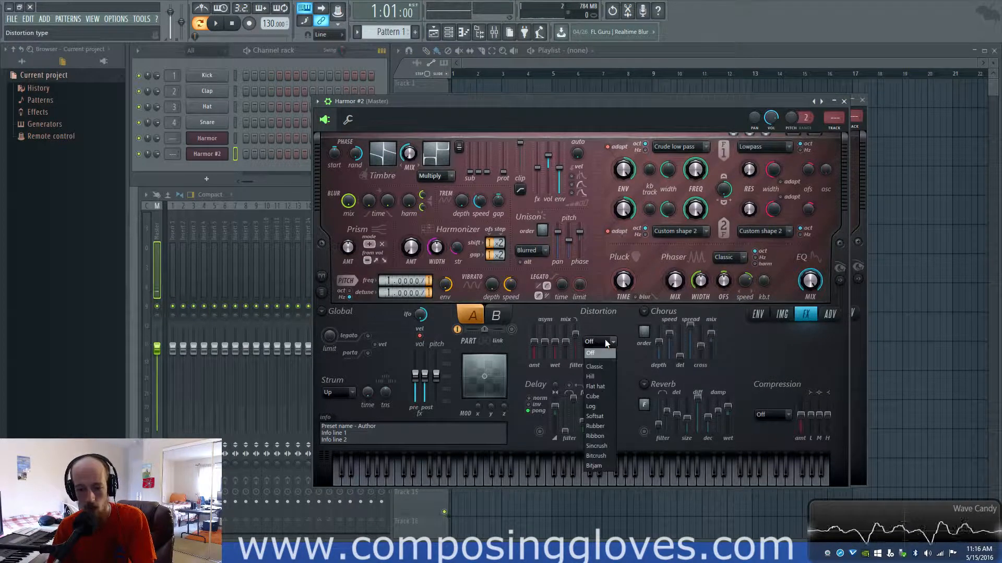
pyautogui.click(604, 408)
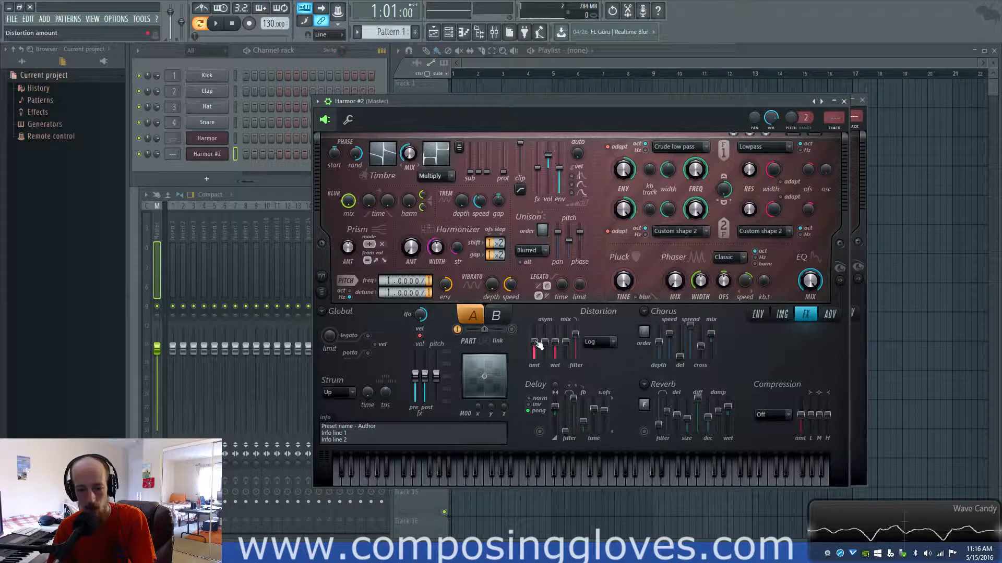
pyautogui.moveTo(536, 342)
pyautogui.mouseDown()
pyautogui.moveTo(535, 331)
pyautogui.moveTo(546, 353)
pyautogui.mouseUp()
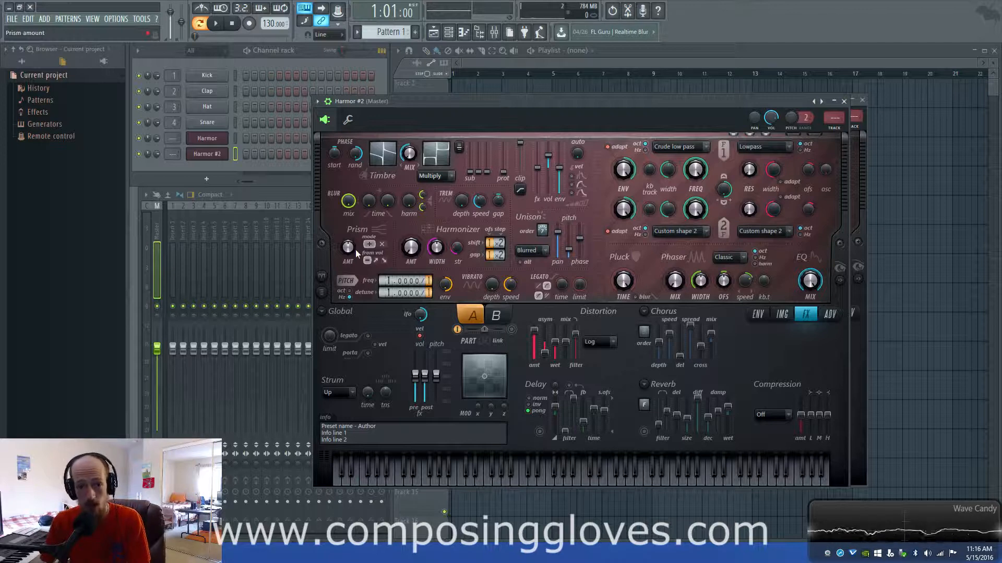
# - Adjust the prism amount and vary the distortion asymmetry with the tremolo depth raised
pyautogui.moveTo(352, 248); pyautogui.dragTo(352, 252)
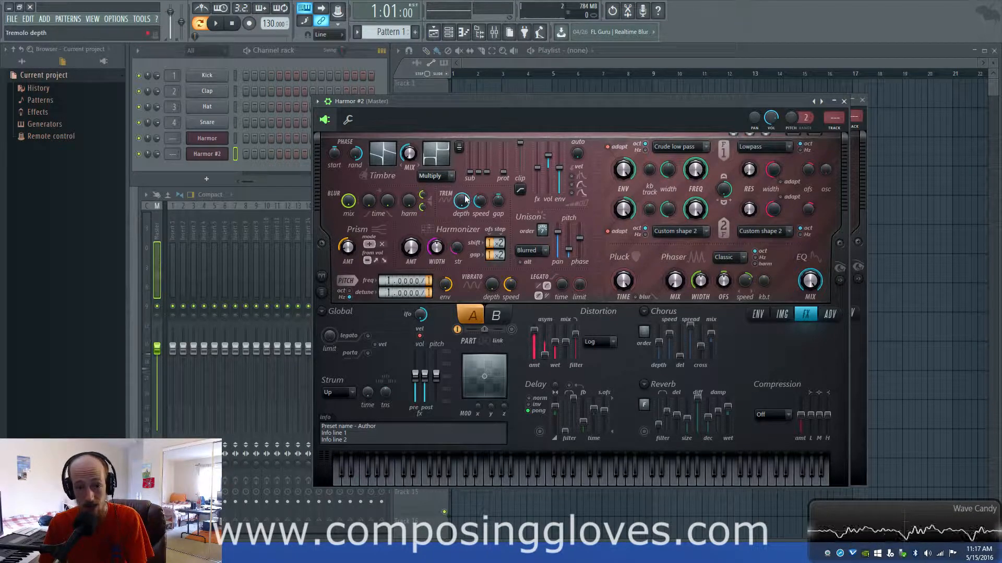
pyautogui.moveTo(545, 355); pyautogui.dragTo(544, 353)
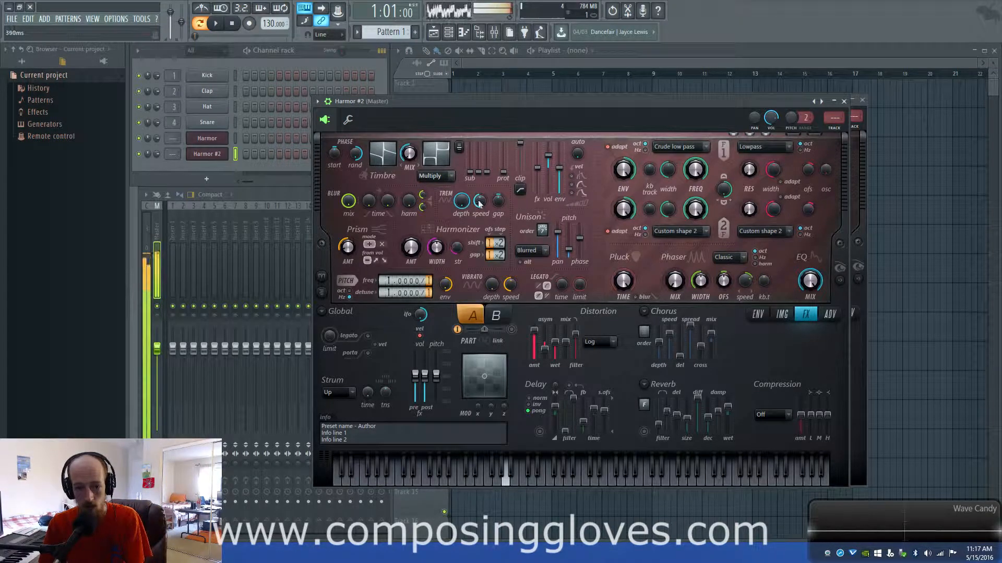
pyautogui.moveTo(552, 346); pyautogui.dragTo(552, 343)
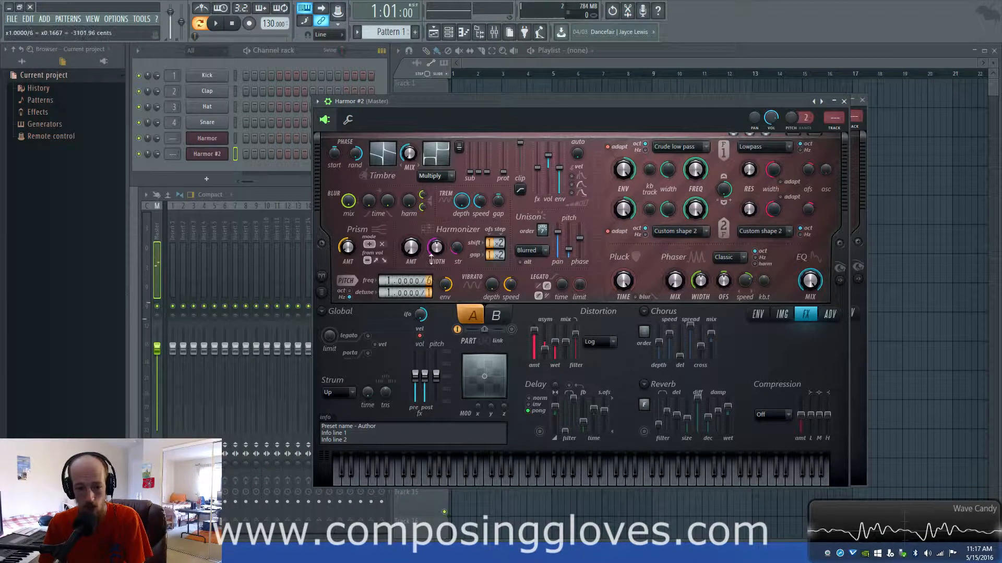
# - Adjust the pitch frequency ratio and tremolo speed, and change the pluck time from its default
pyautogui.moveTo(429, 281); pyautogui.dragTo(429, 274)
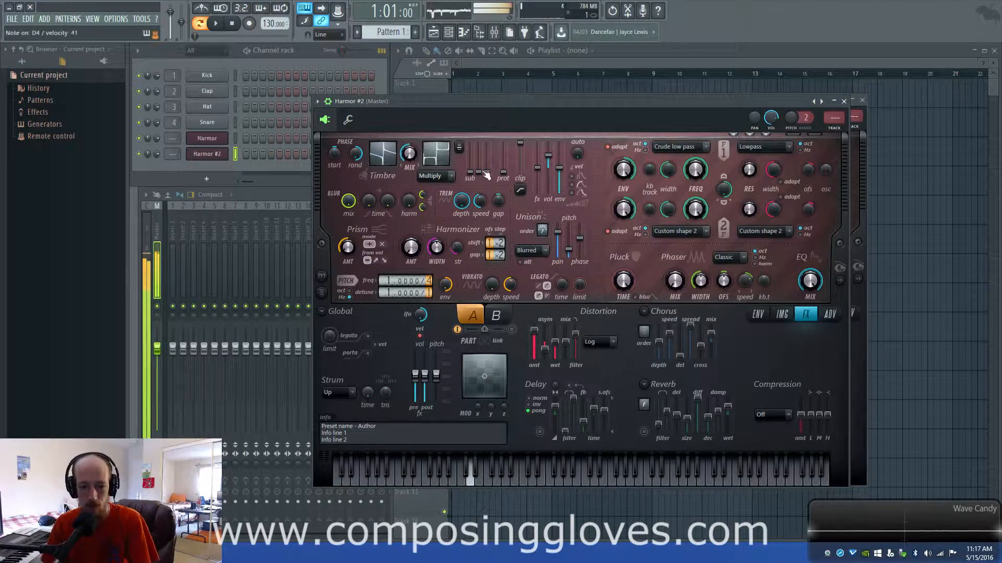
pyautogui.moveTo(553, 348); pyautogui.dragTo(553, 353)
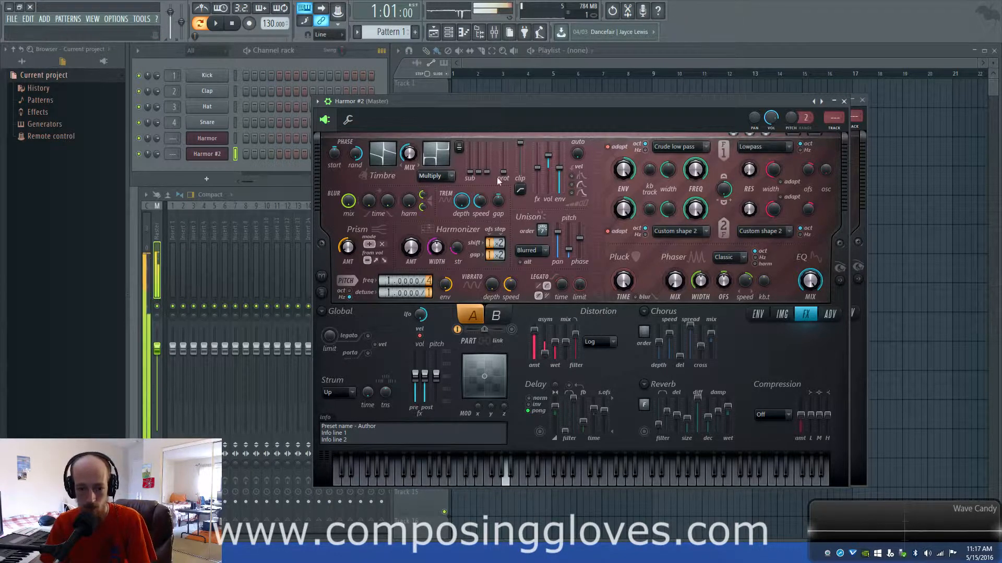
pyautogui.moveTo(477, 205); pyautogui.dragTo(462, 232)
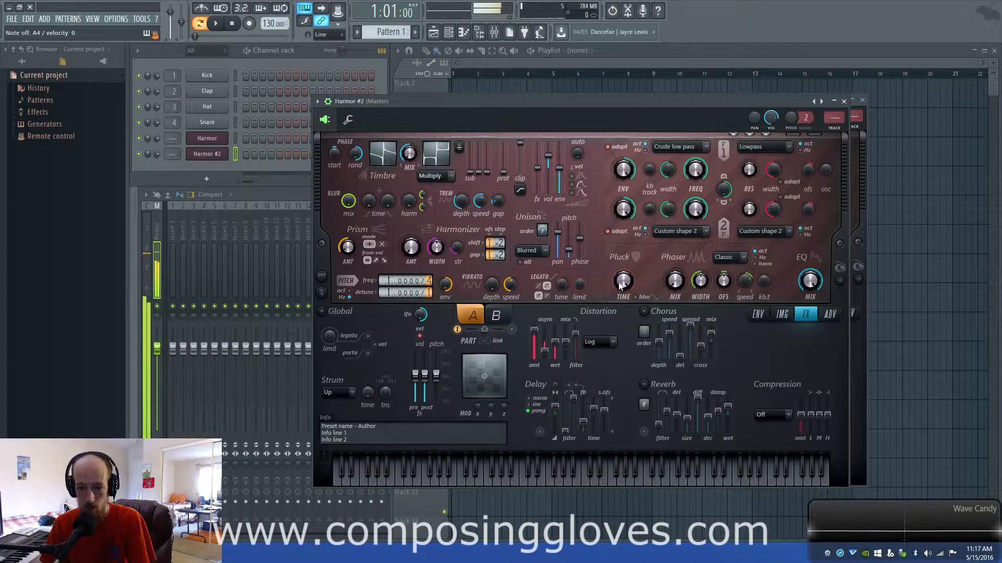
pyautogui.moveTo(626, 285)
pyautogui.mouseDown()
pyautogui.moveTo(626, 255)
pyautogui.moveTo(626, 291)
pyautogui.mouseUp()
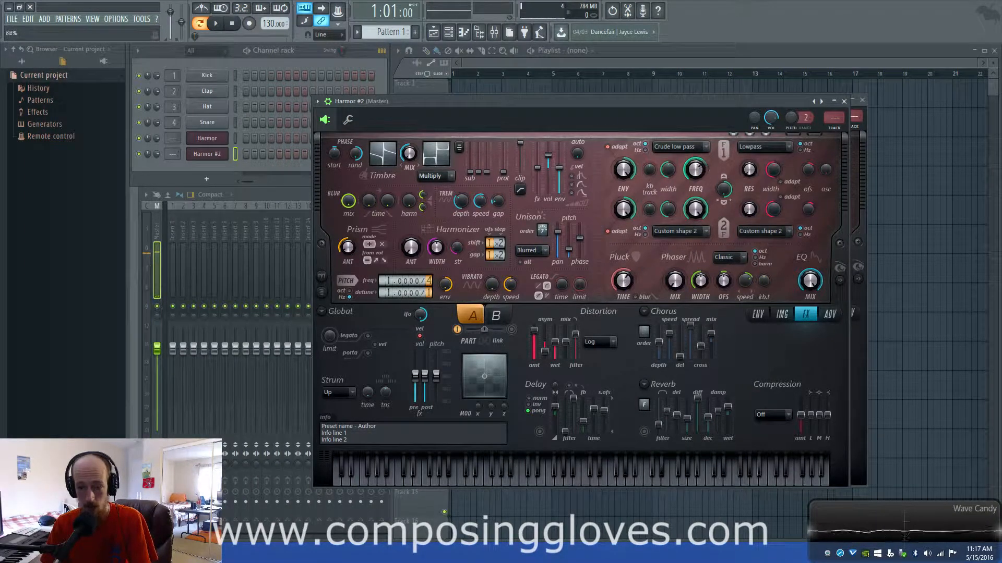
# - Draw a Global EQ curve with a narrow low peak, a low-mid dip, a broad upper-mid boost and a sharp high peak
pyautogui.click(757, 314)
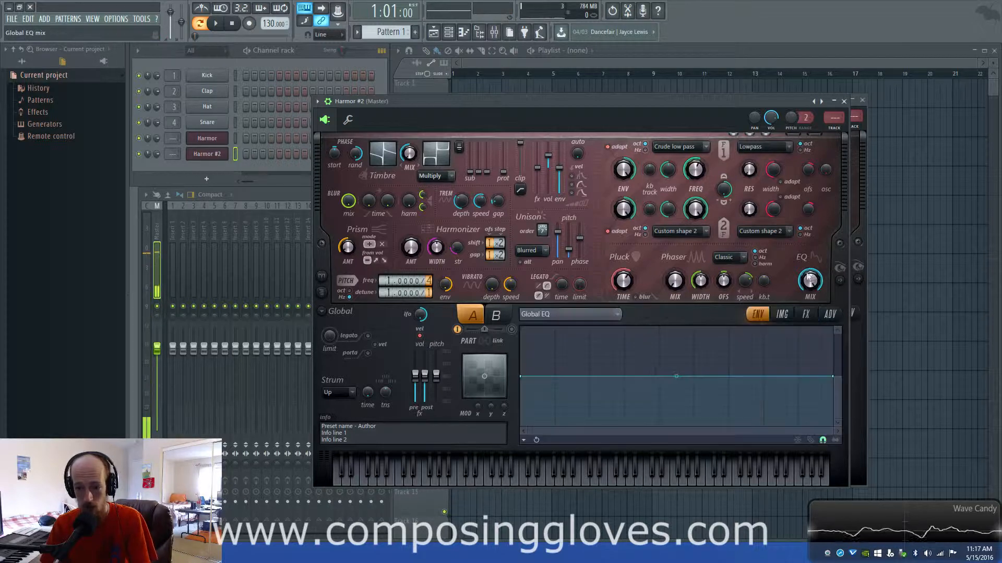
pyautogui.rightClick(612, 414)
pyautogui.rightClick(694, 357)
pyautogui.rightClick(751, 407)
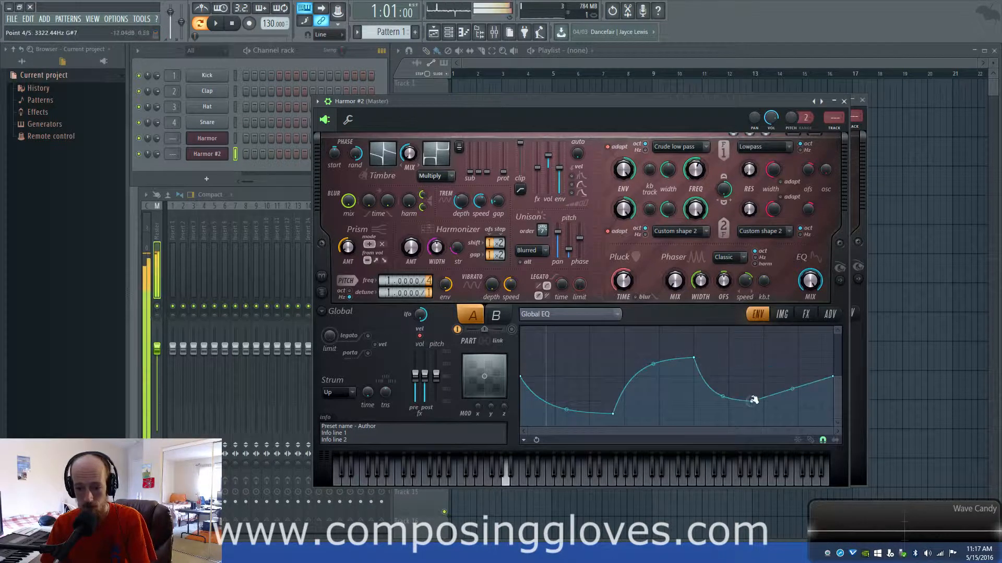
pyautogui.moveTo(687, 359); pyautogui.dragTo(752, 351)
pyautogui.rightClick(567, 369)
pyautogui.moveTo(568, 369)
pyautogui.mouseDown()
pyautogui.moveTo(567, 351)
pyautogui.moveTo(553, 376)
pyautogui.mouseUp()
pyautogui.rightClick(797, 356)
pyautogui.moveTo(797, 355); pyautogui.dragTo(810, 327)
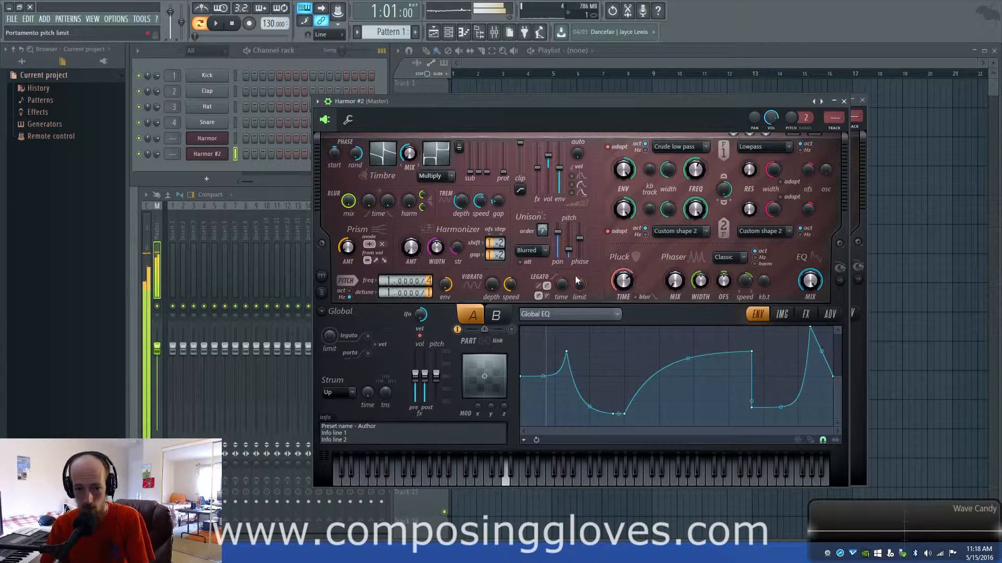
# - Change the distortion type to Cube with its asymmetry at 60% stereo, and adjust the chorus order and depth
pyautogui.click(806, 314)
pyautogui.moveTo(545, 354)
pyautogui.mouseDown()
pyautogui.moveTo(545, 330)
pyautogui.moveTo(545, 350)
pyautogui.mouseUp()
pyautogui.click(600, 343)
pyautogui.click(613, 397)
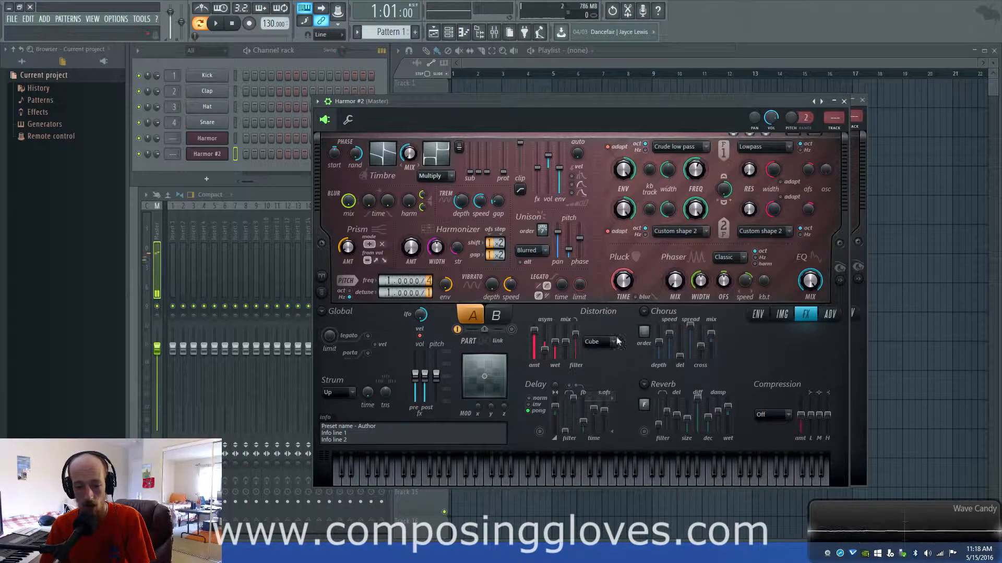
pyautogui.moveTo(545, 352); pyautogui.dragTo(545, 357)
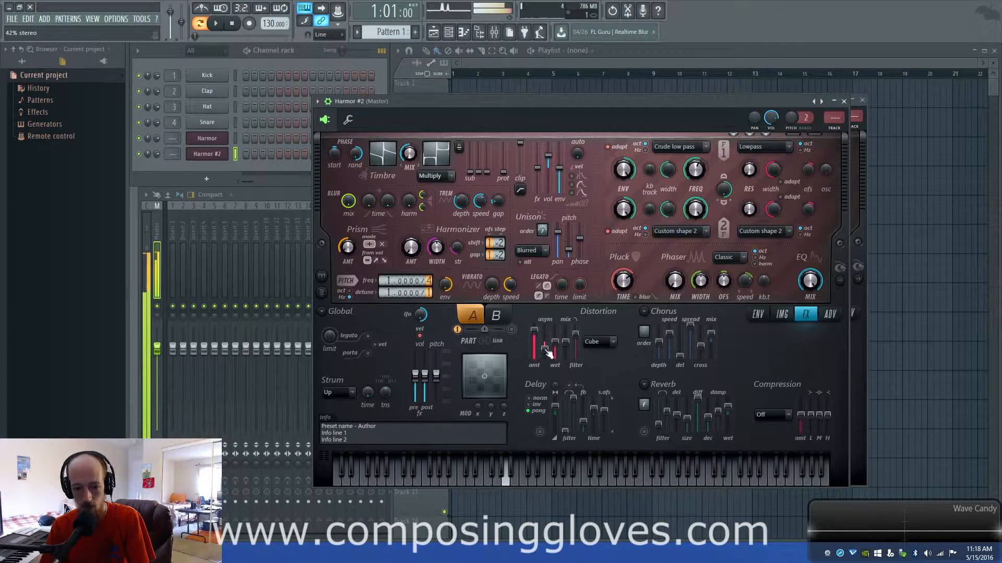
pyautogui.moveTo(644, 332); pyautogui.dragTo(659, 355)
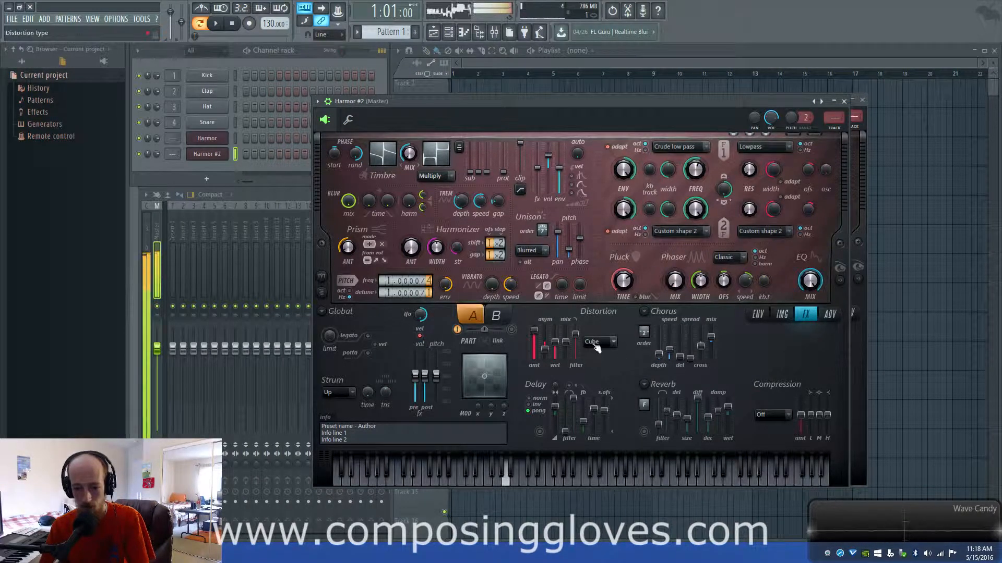
pyautogui.moveTo(545, 350); pyautogui.dragTo(545, 352)
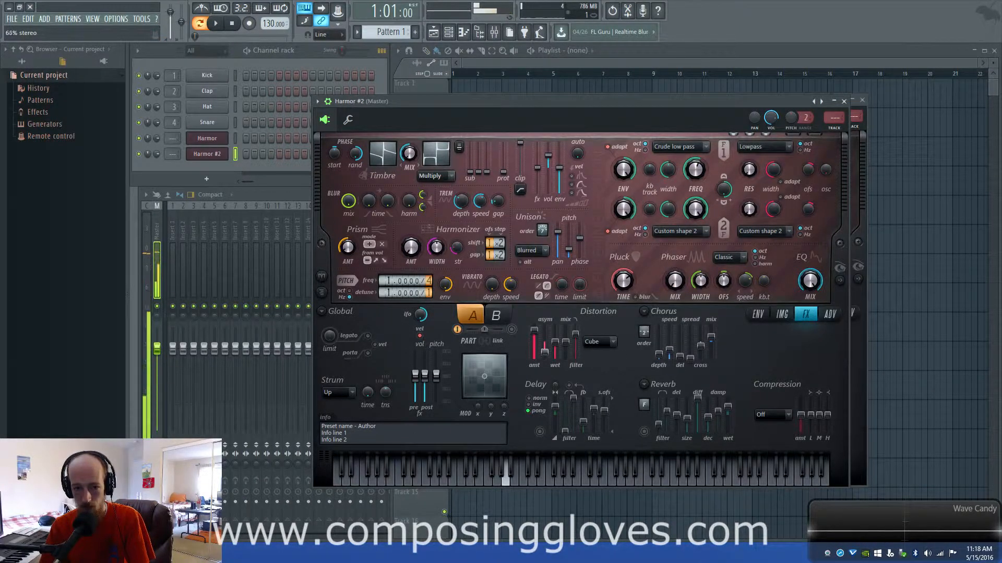
# - Open the piano roll for the Harmor #2 channel
pyautogui.click(253, 167)
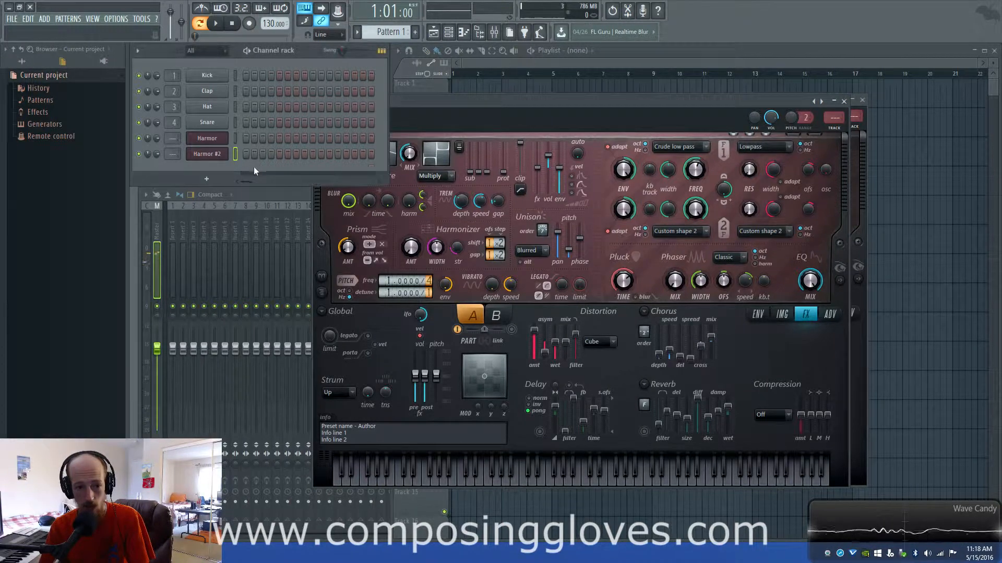
pyautogui.rightClick(216, 156)
pyautogui.click(237, 152)
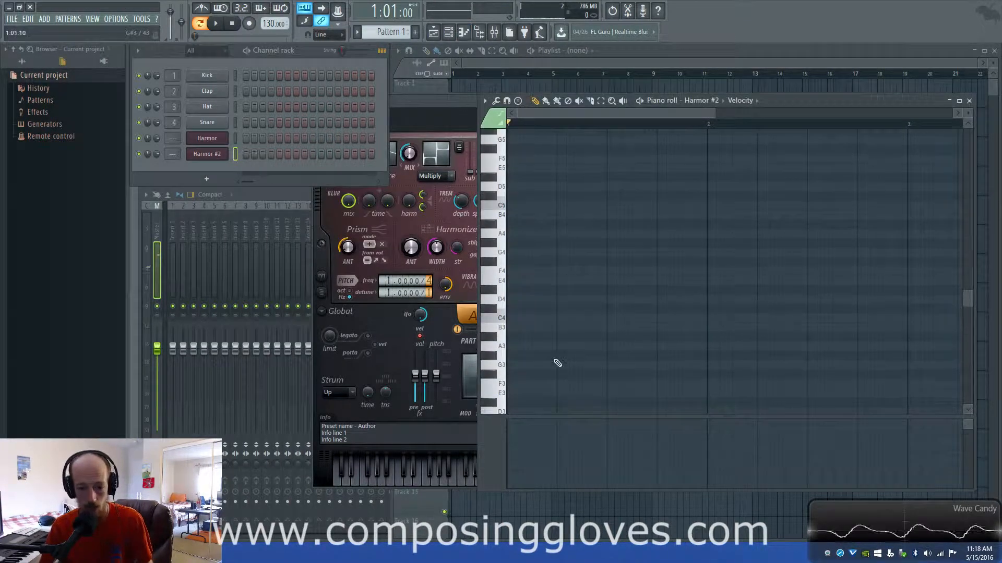
# - Enter consecutive one-bar notes D3, F3 and A3 across bars 1 to 3 while playing the pattern
pyautogui.scroll(-3, 545, 353)
pyautogui.scroll(-2, 514, 358)
pyautogui.click(513, 356)
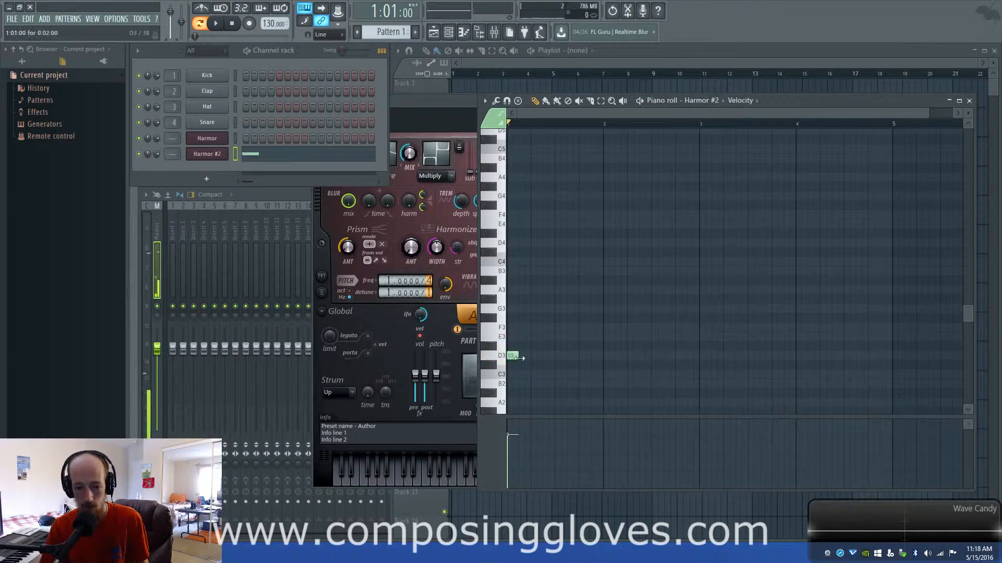
pyautogui.moveTo(516, 357); pyautogui.dragTo(603, 360)
pyautogui.press('space')
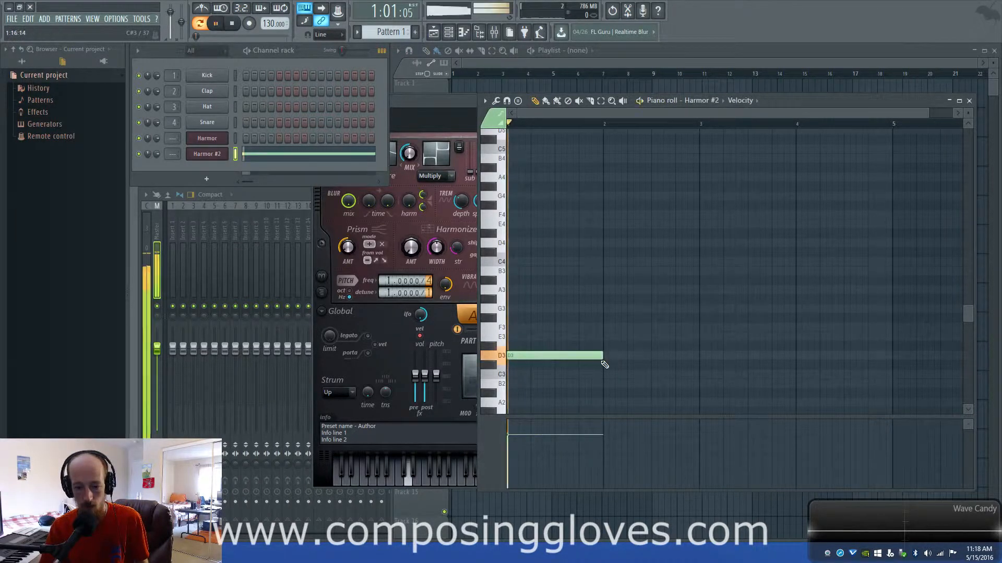
pyautogui.click(612, 327)
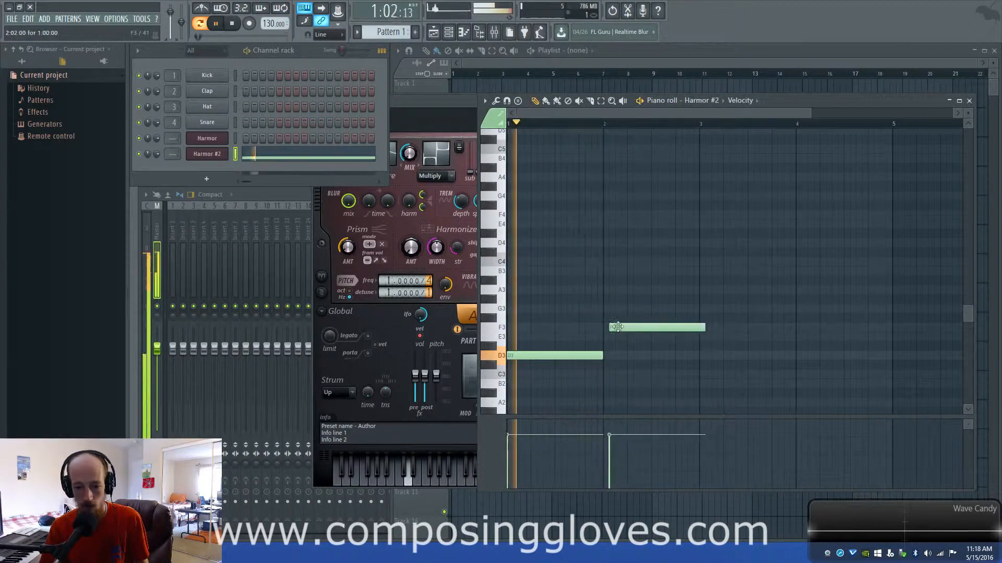
pyautogui.click(709, 290)
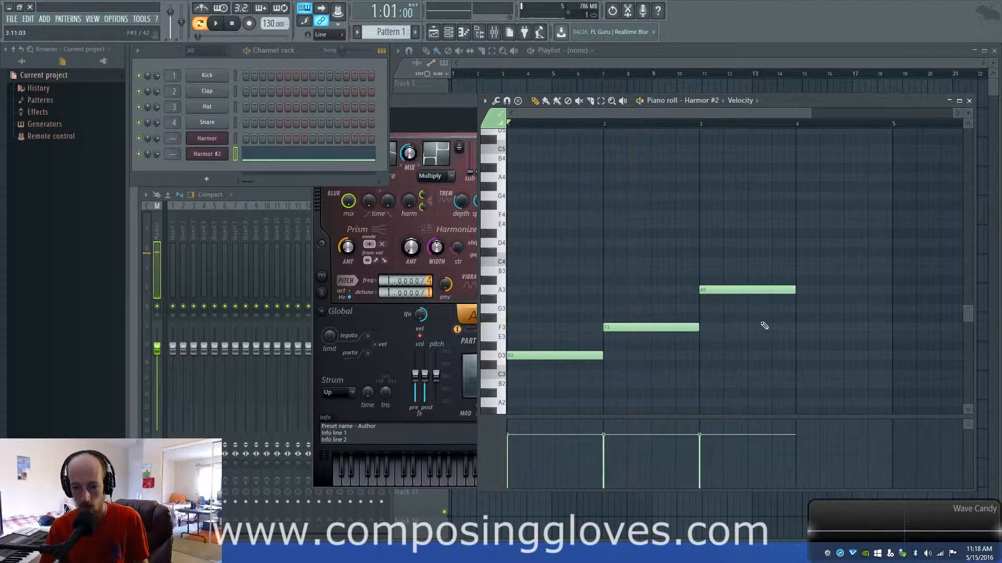
# - Play back the three notes to audition the sound, and add a one-bar D3 note in bar 4
pyautogui.scroll(-1, 636, 326)
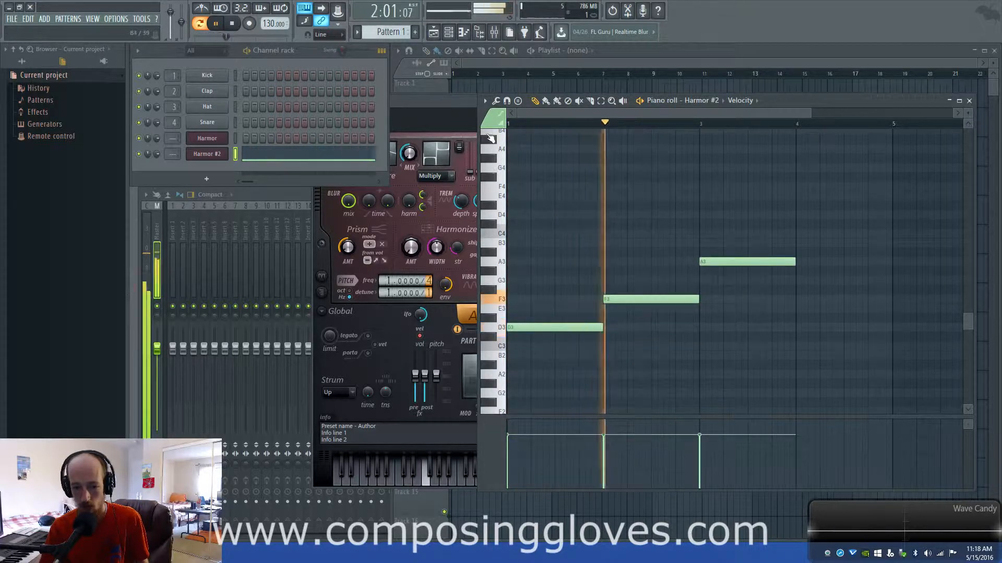
pyautogui.click(451, 104)
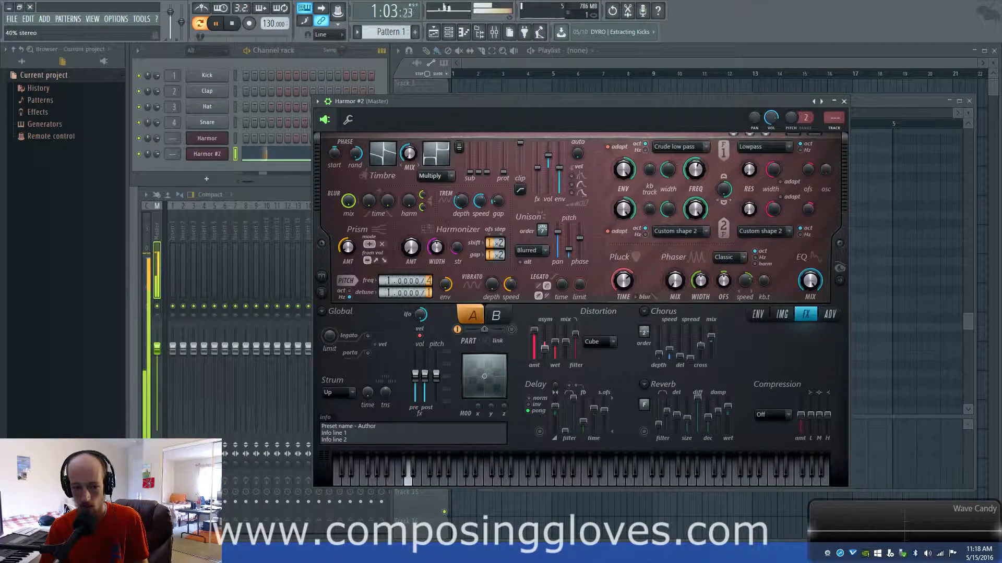
pyautogui.press('space')
pyautogui.click(867, 104)
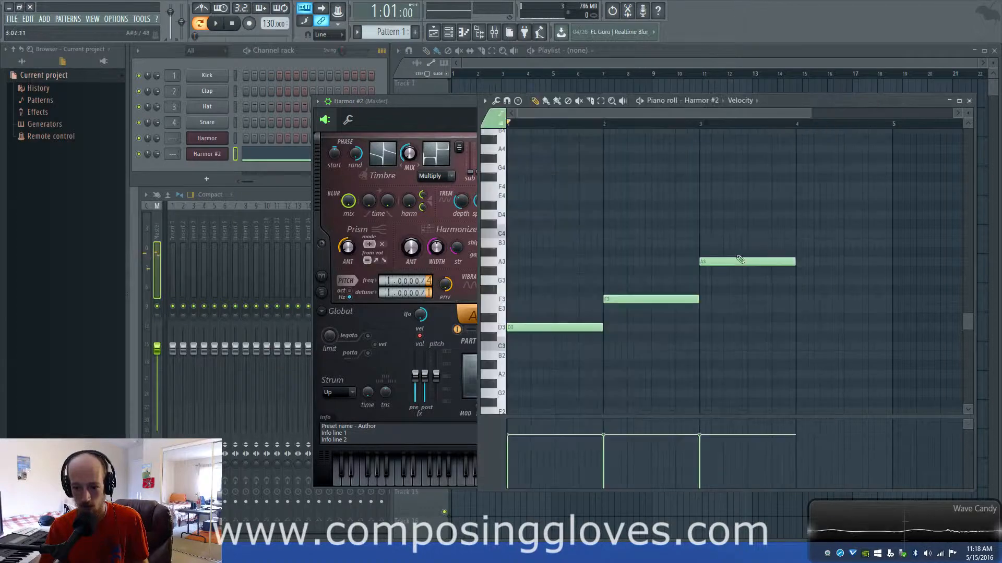
pyautogui.click(707, 328)
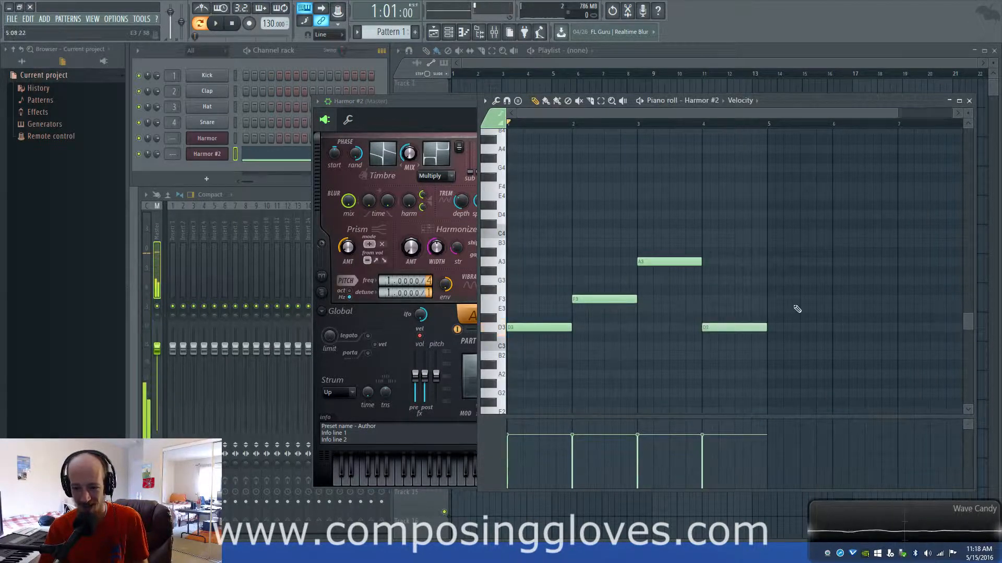
# - Place Pattern 1 at bar 1 of Track 1 in the playlist and set bars 1 to 4 as the playback loop
pyautogui.click(514, 86)
pyautogui.moveTo(510, 94); pyautogui.dragTo(474, 83)
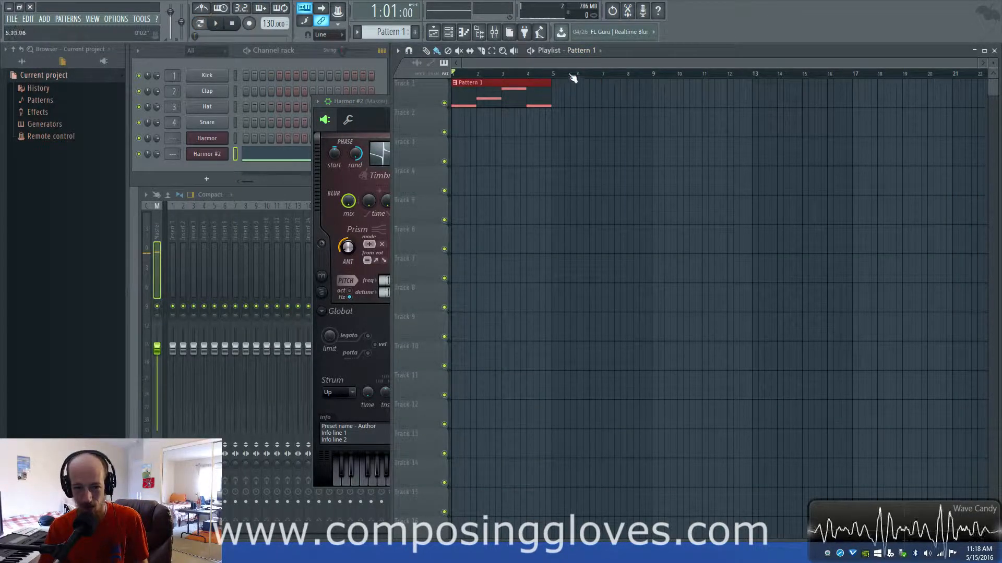
pyautogui.moveTo(556, 73); pyautogui.dragTo(405, 81)
# - Shape Harmor #2's Harmonic unison pitch curve with two sharp dips between raised plateaus and a rising end, and start playback
pyautogui.click(367, 113)
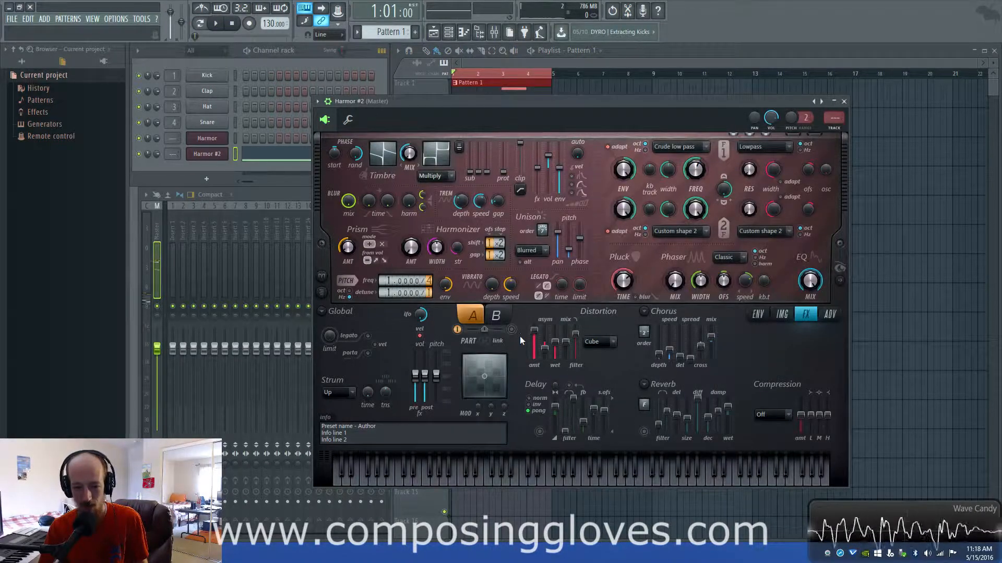
pyautogui.click(763, 313)
pyautogui.click(600, 315)
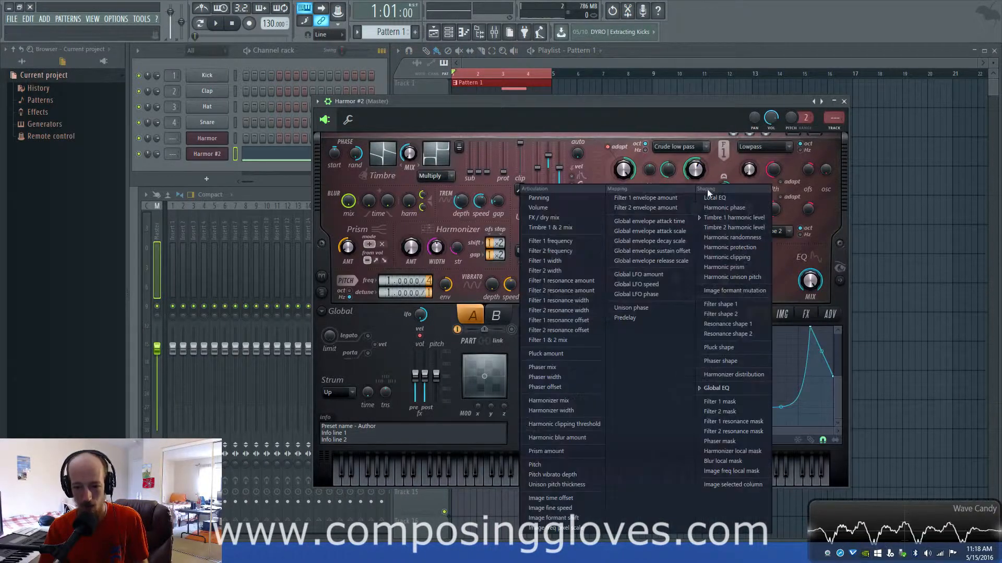
pyautogui.click(743, 265)
pyautogui.moveTo(648, 375); pyautogui.dragTo(567, 364)
pyautogui.rightClick(706, 358)
pyautogui.rightClick(705, 414)
pyautogui.rightClick(831, 345)
pyautogui.press('space')
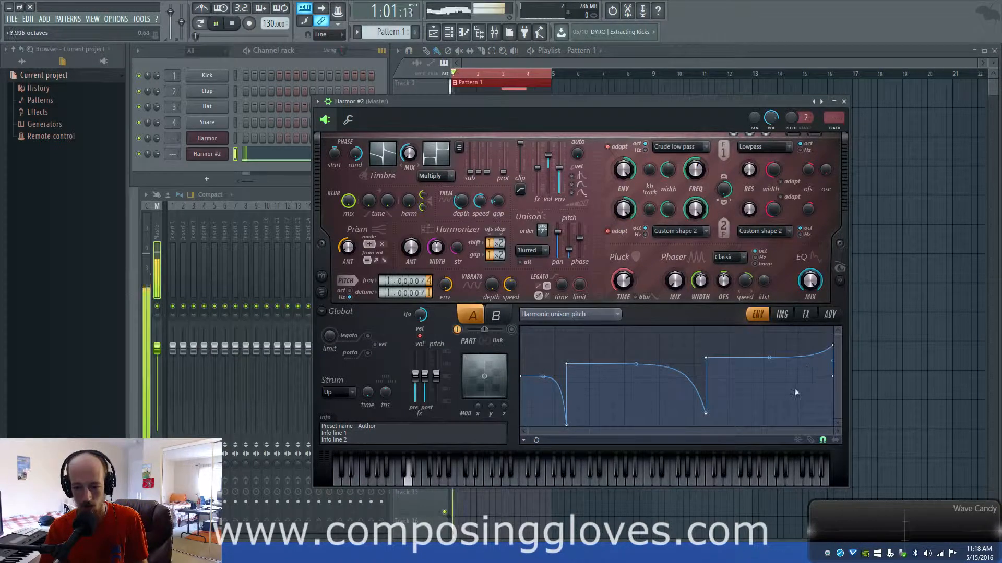
# - Shape the Harmonic randomness curve with a shallow early dip, a mid peak, a deep trough and a high late peak, and audition it
pyautogui.click(608, 313)
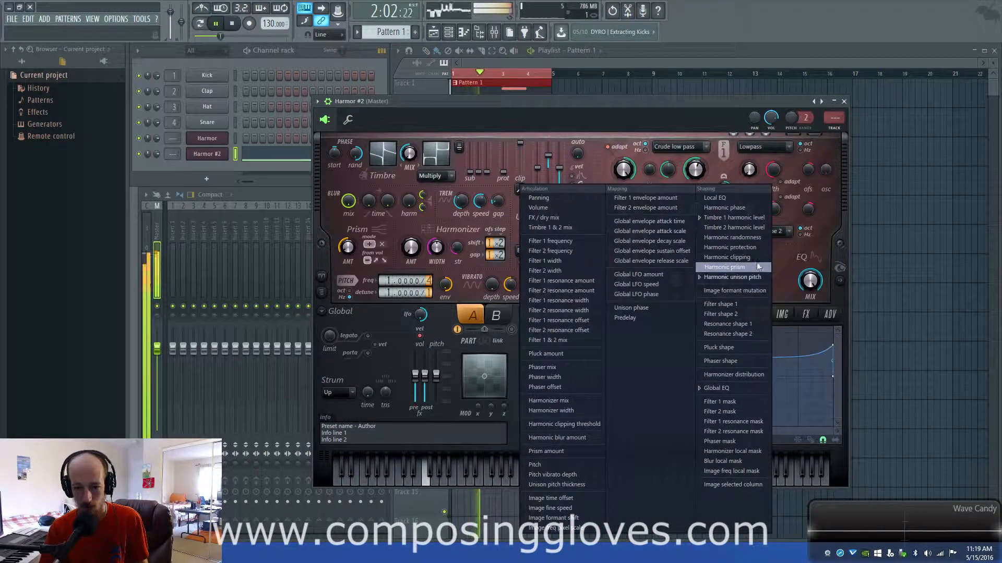
pyautogui.click(762, 236)
pyautogui.rightClick(597, 352)
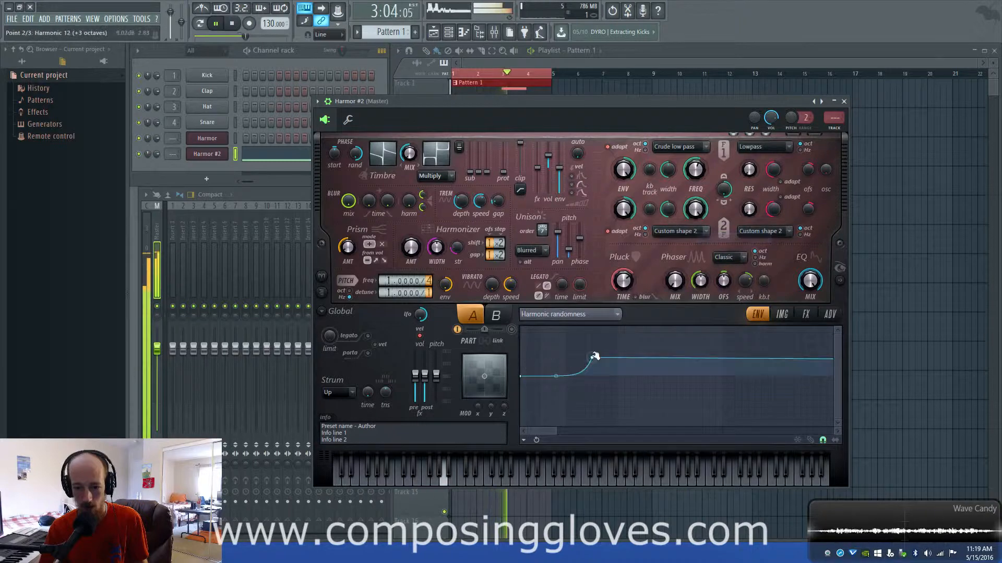
pyautogui.rightClick(650, 425)
pyautogui.rightClick(780, 340)
pyautogui.rightClick(794, 388)
pyautogui.rightClick(539, 395)
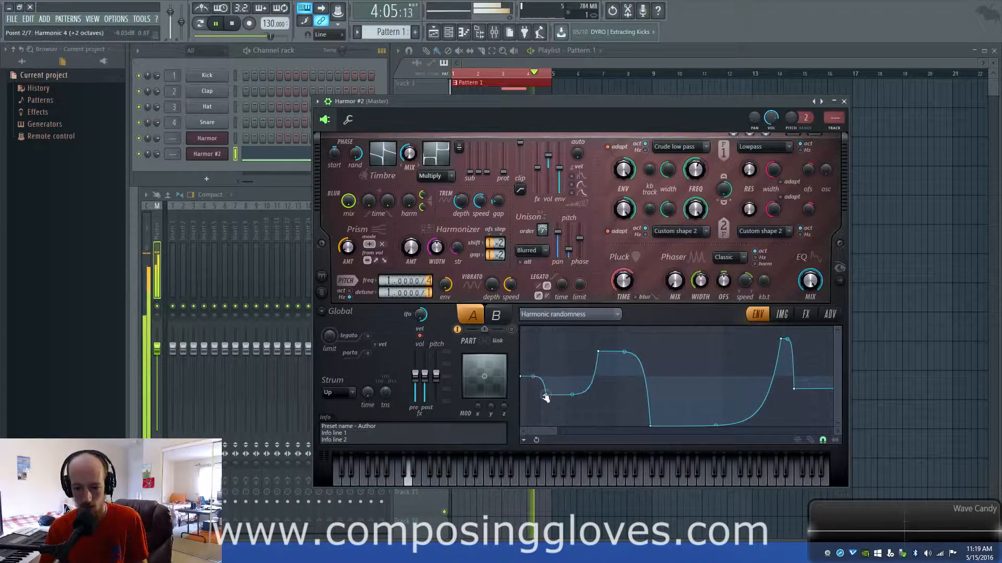
pyautogui.press('space')
pyautogui.press('space')
pyautogui.moveTo(497, 99); pyautogui.dragTo(527, 183)
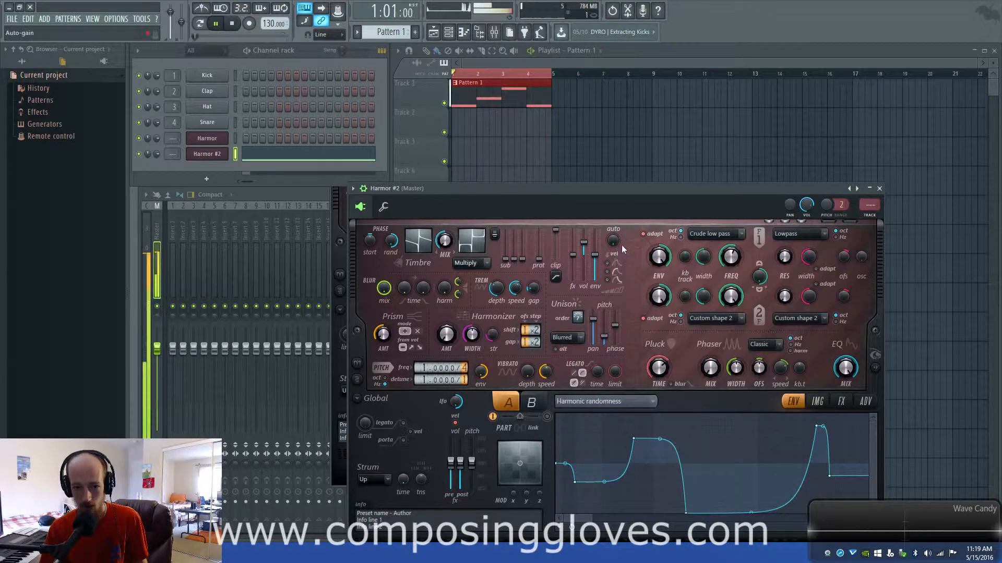
pyautogui.press('space')
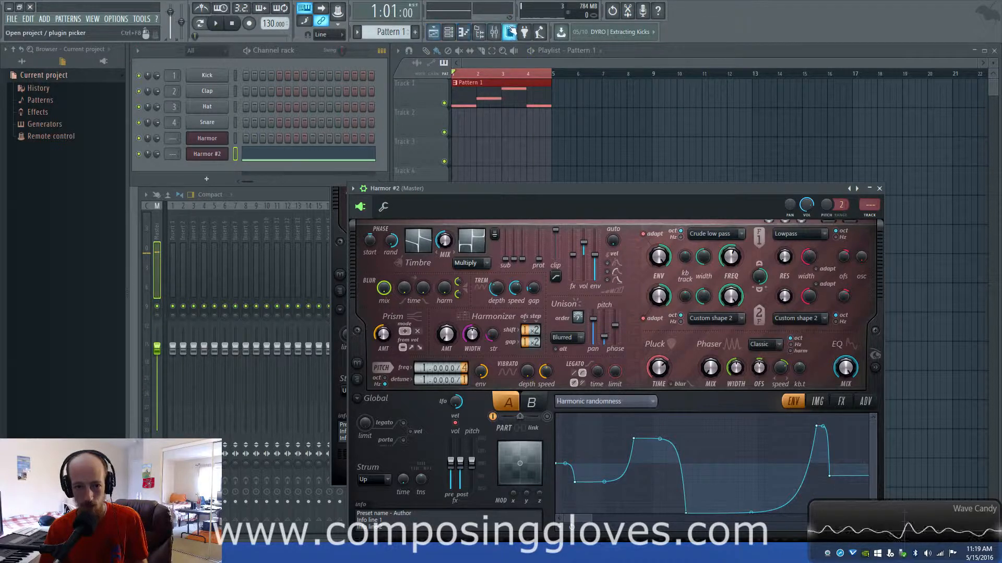
# - Load Edison into the first effect slot of the Master mixer track and arm it to record on play
pyautogui.click(494, 32)
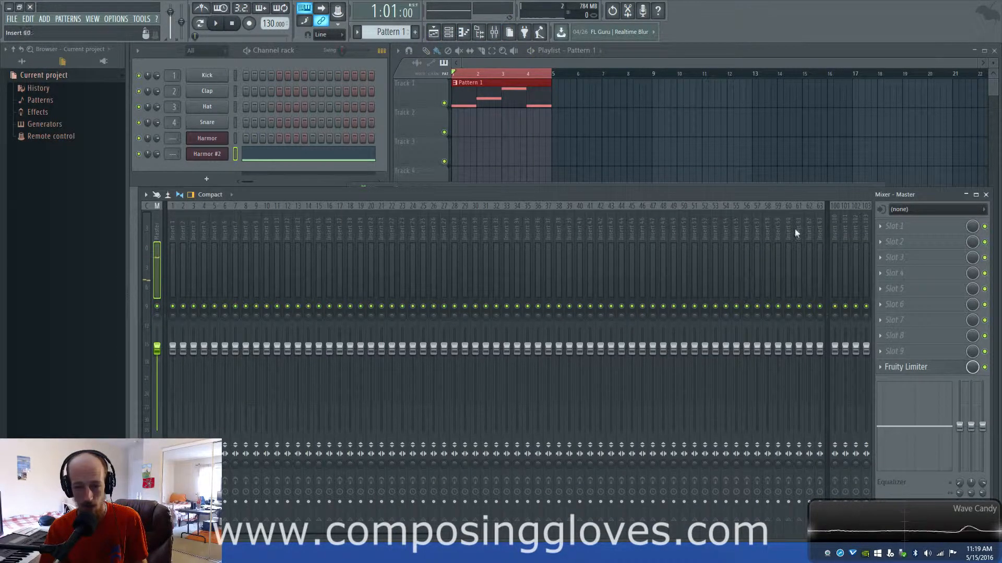
pyautogui.click(903, 230)
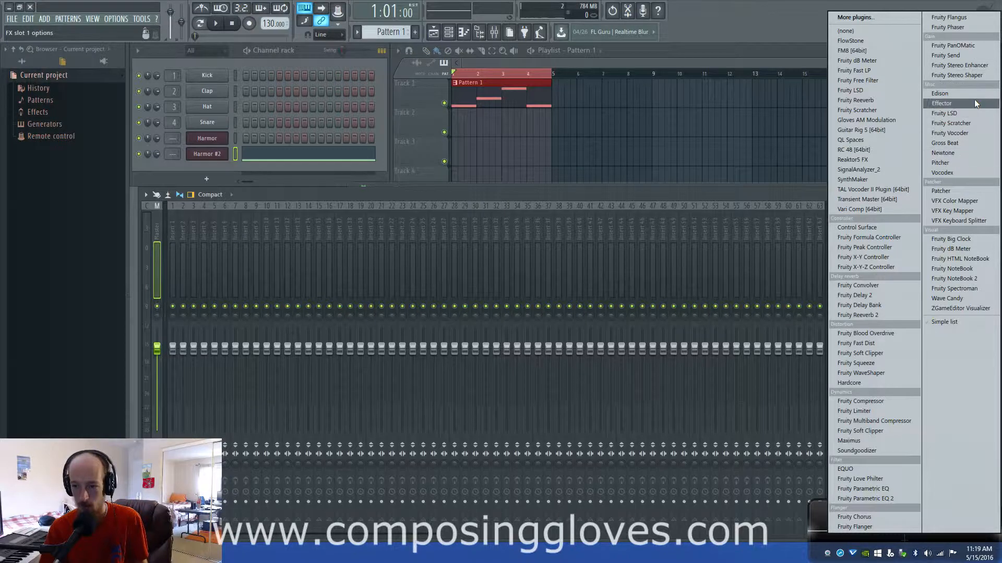
pyautogui.click(959, 93)
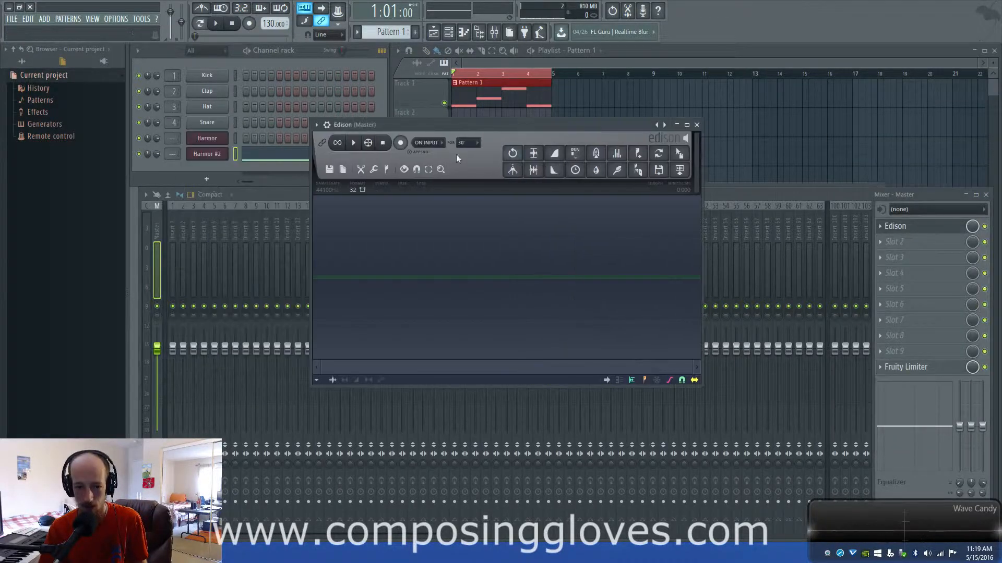
pyautogui.click(433, 184)
pyautogui.click(401, 144)
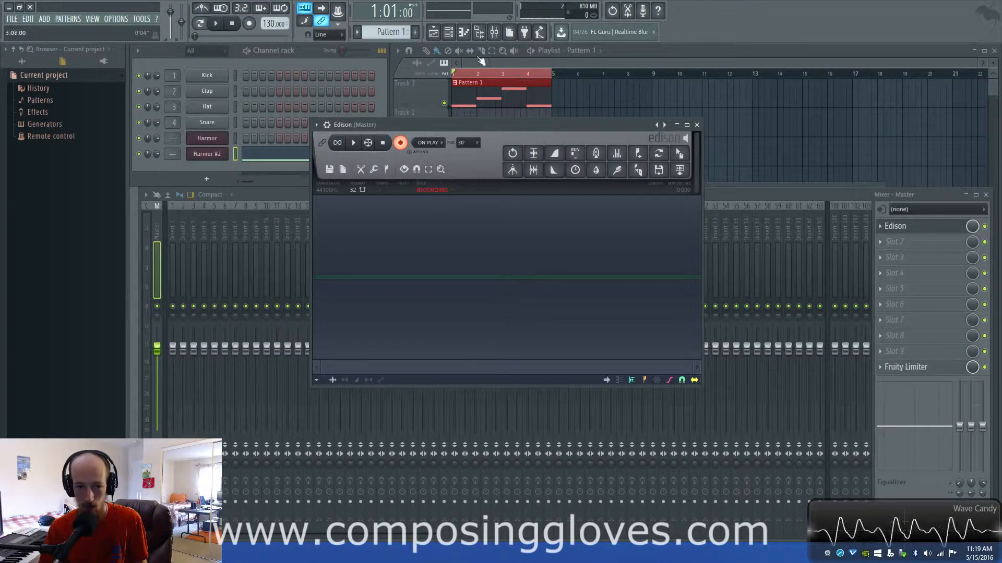
# - Record a full pass of the four-bar loop into Edison, and stop both playback and recording
pyautogui.click(215, 23)
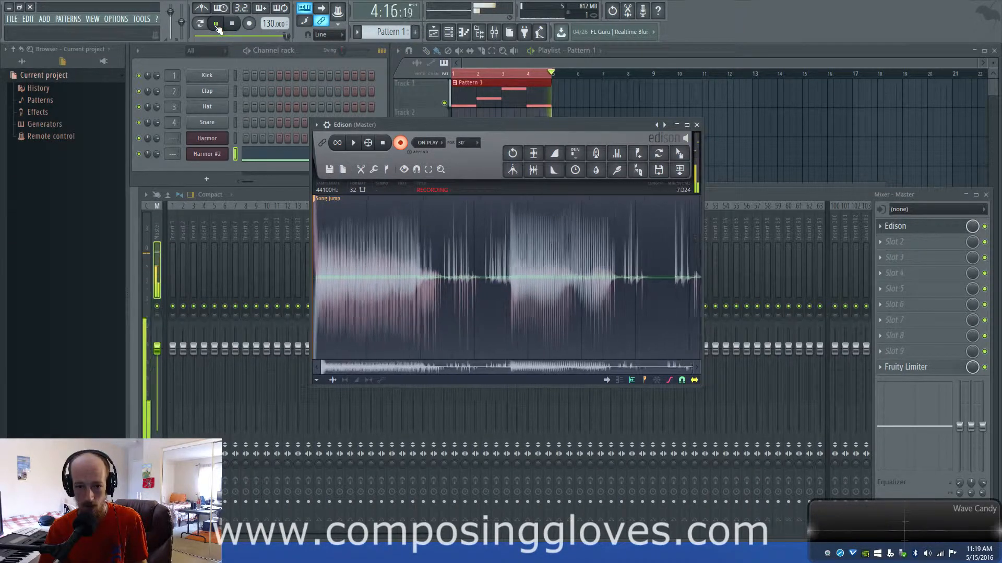
pyautogui.click(216, 24)
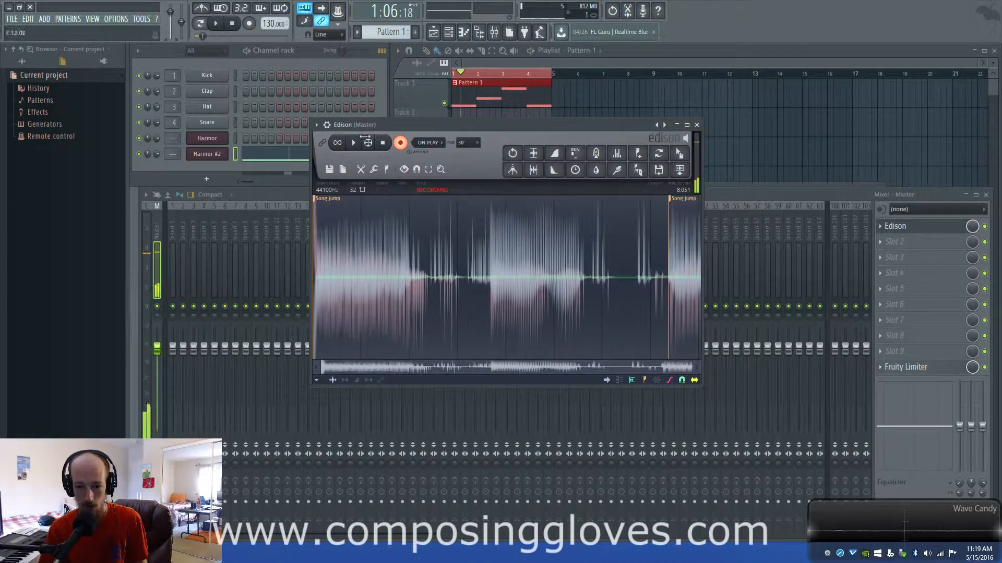
pyautogui.click(399, 144)
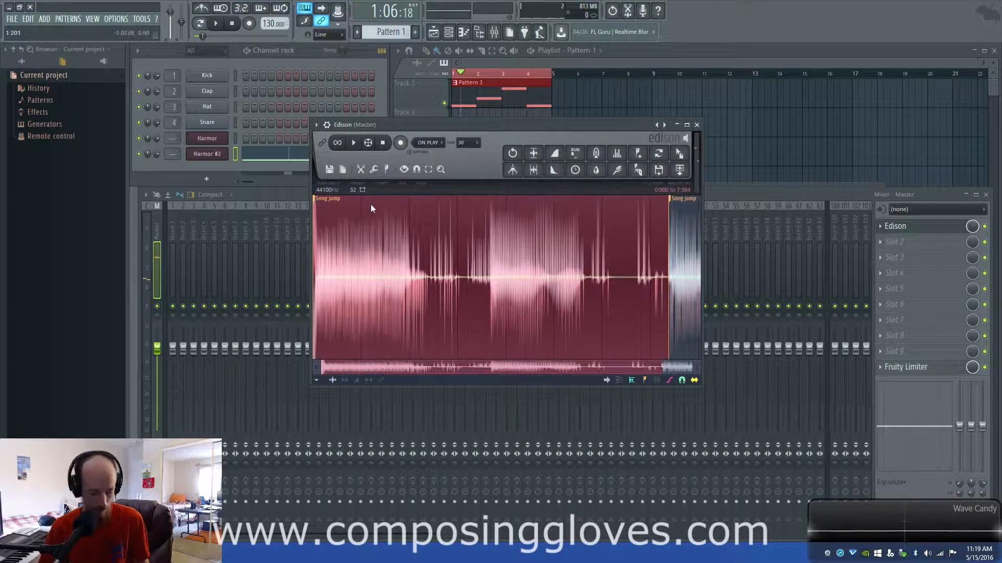
# - Keep only the first loop pass of the recording in Edison, and place it as an audio clip on Track 2 at bar 14
pyautogui.hotkey('ctrl', 'a')
pyautogui.press('Delete')
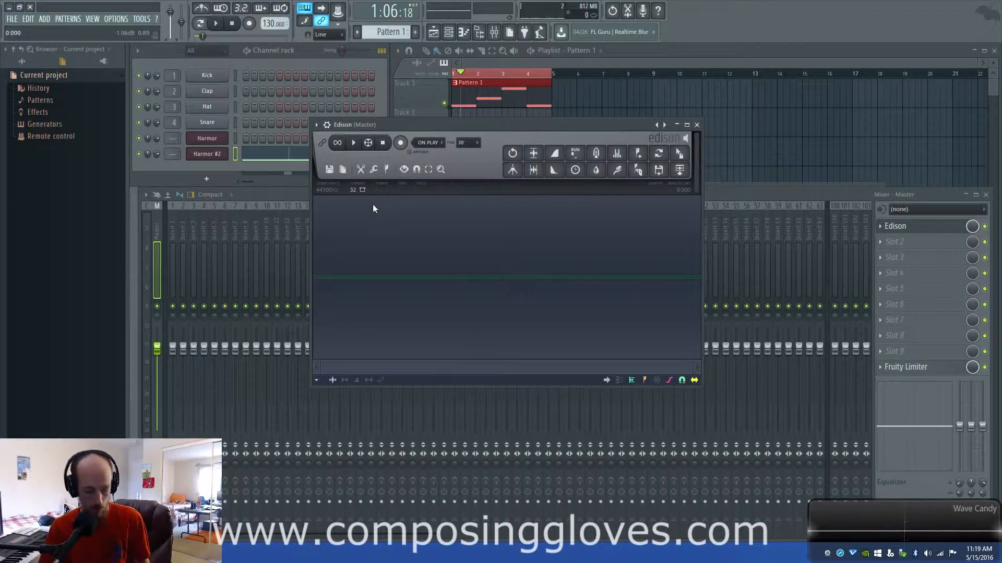
pyautogui.hotkey('ctrl', 'v')
pyautogui.click(679, 153)
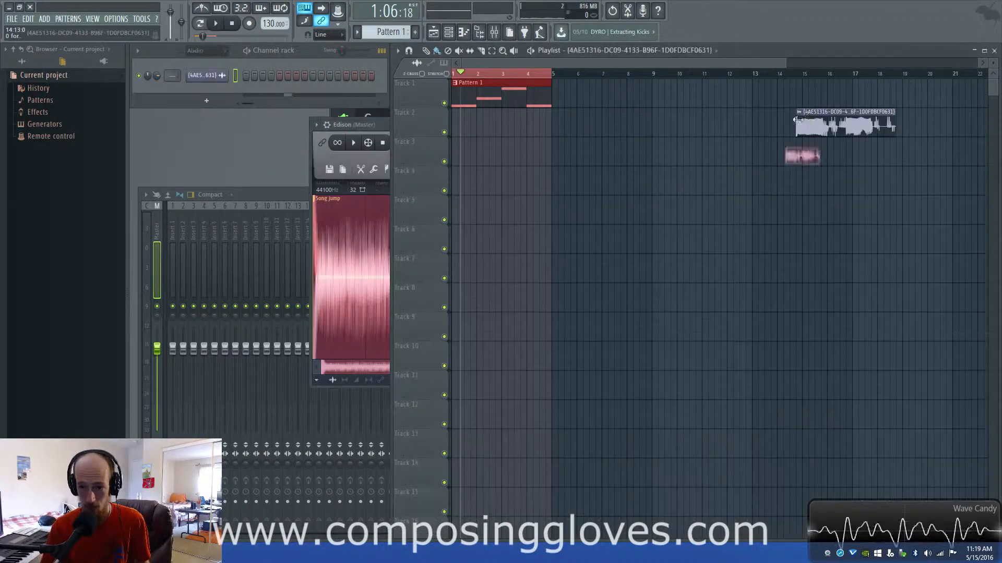
pyautogui.click(792, 119)
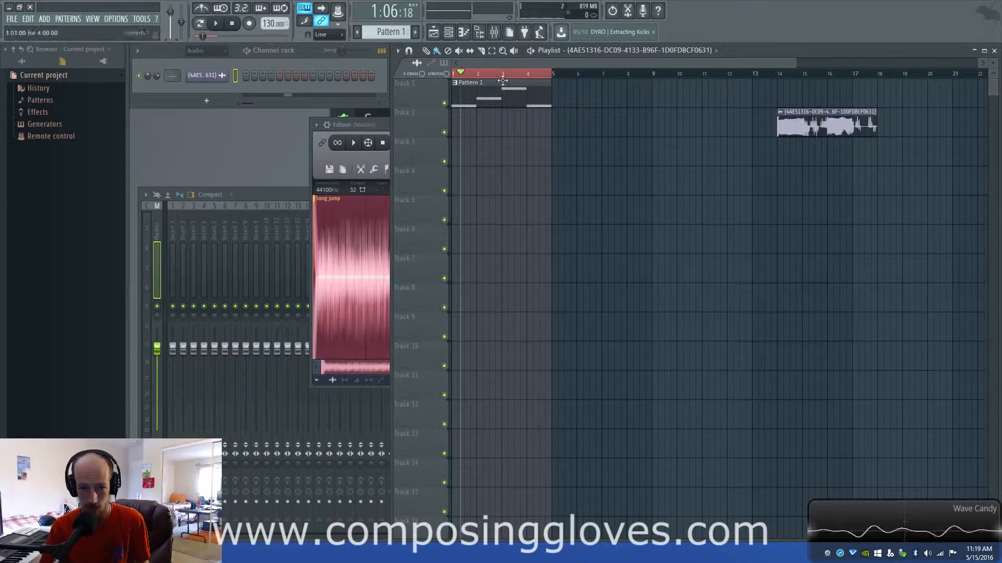
pyautogui.press('space')
# - Show the Unsorted channels and create an automation clip for Harmor #2's distortion asymmetry
pyautogui.click(203, 53)
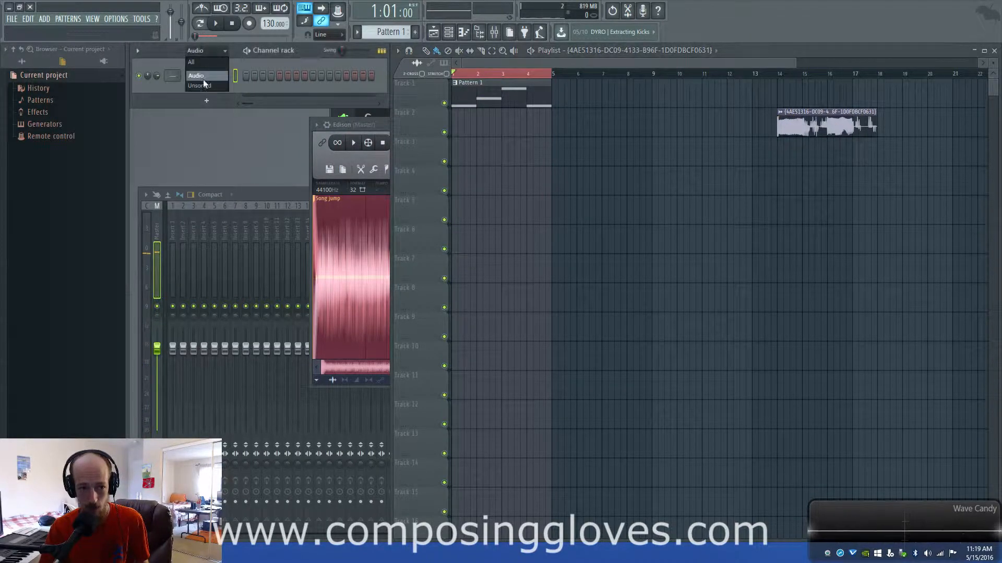
pyautogui.click(208, 90)
pyautogui.click(219, 154)
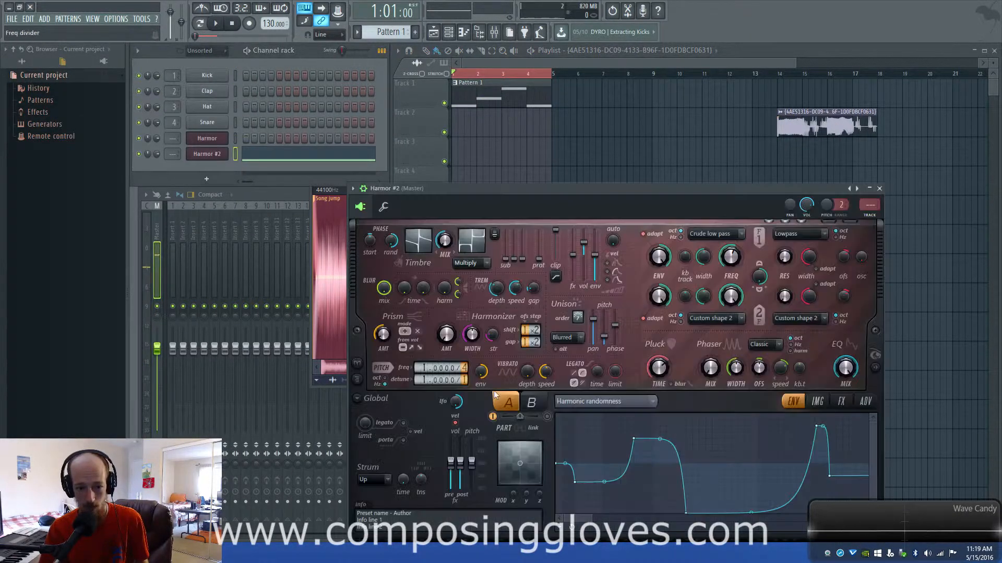
pyautogui.click(817, 401)
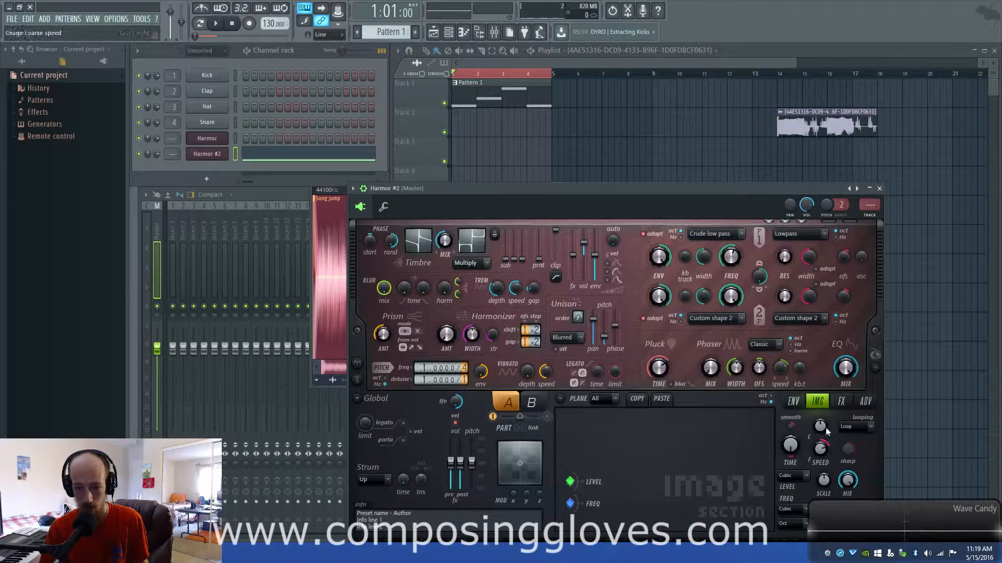
pyautogui.click(793, 401)
pyautogui.click(841, 401)
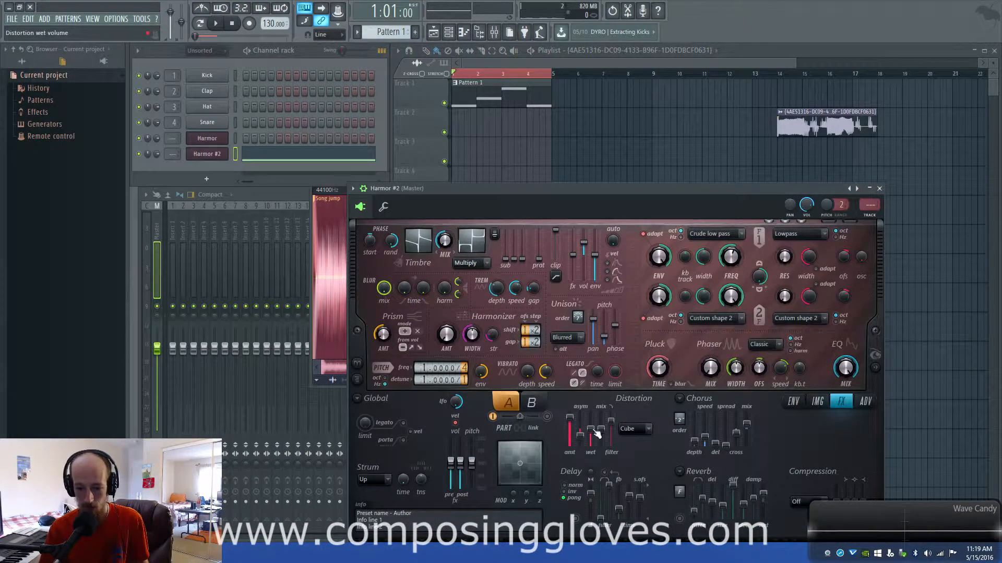
pyautogui.rightClick(584, 442)
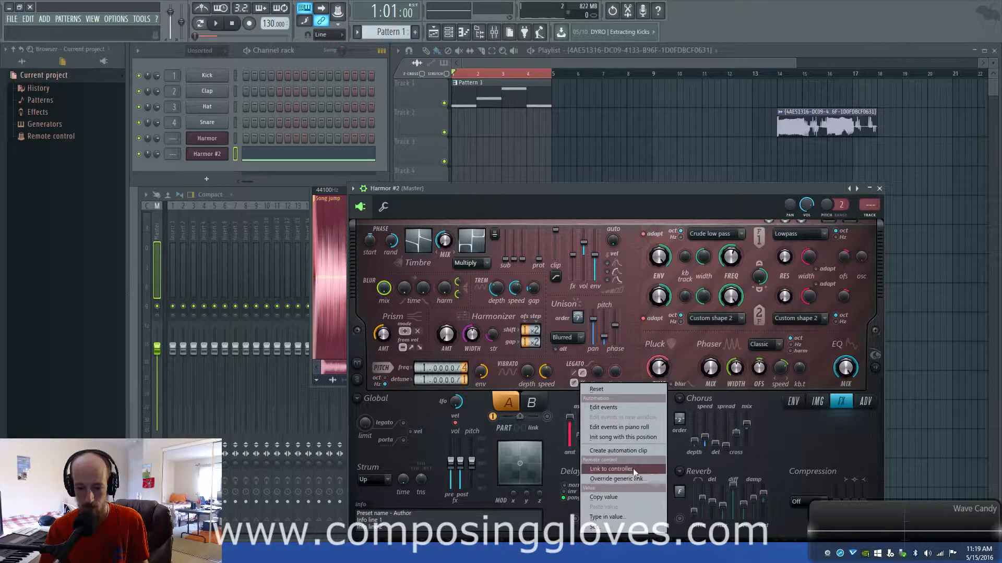
pyautogui.click(618, 450)
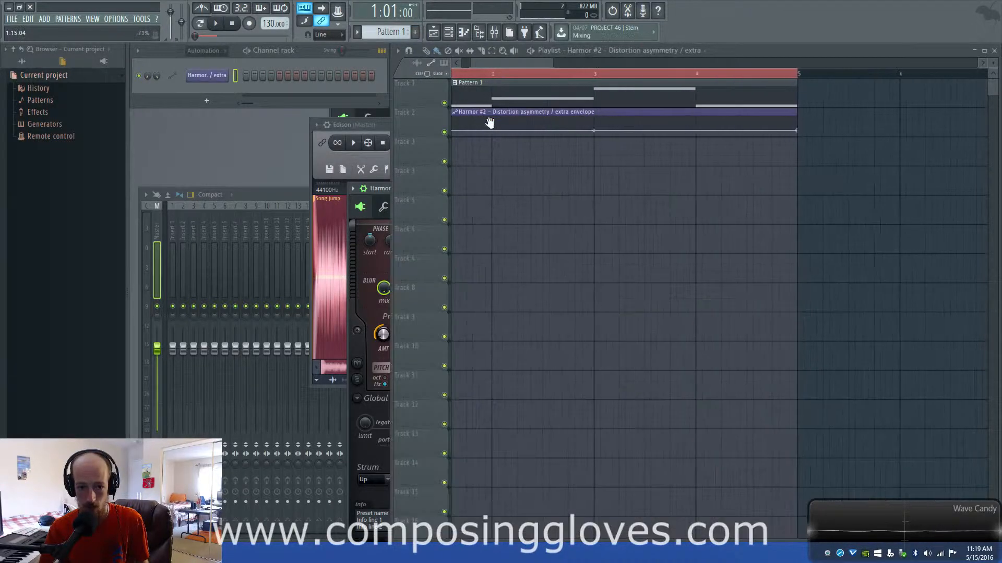
# - Shape the distortion asymmetry automation over bars 1 and 2 with alternating dips and peaks, ending in a sharp drop late in bar 2
pyautogui.rightClick(524, 135)
pyautogui.press('space')
pyautogui.rightClick(554, 124)
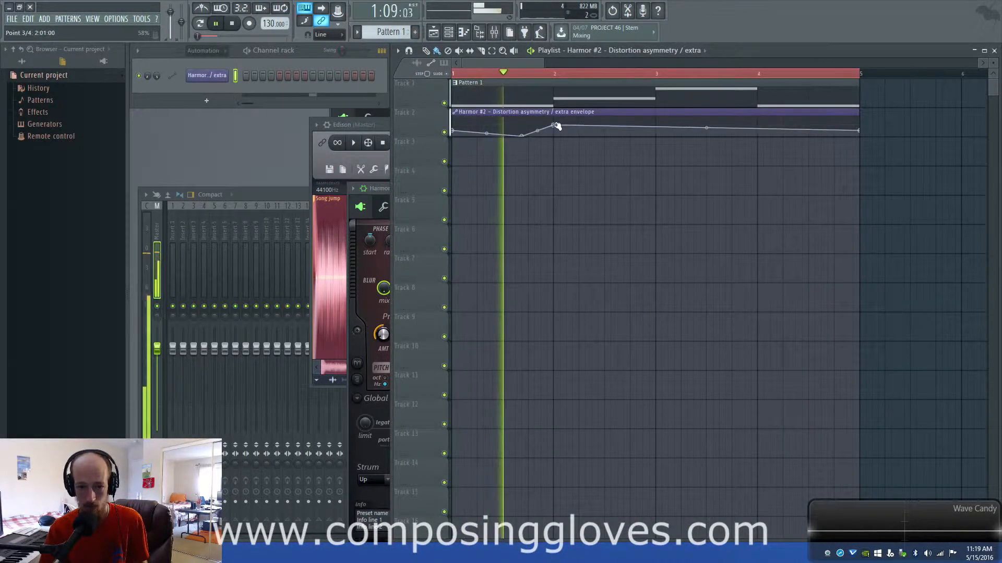
pyautogui.rightClick(585, 135)
pyautogui.rightClick(630, 117)
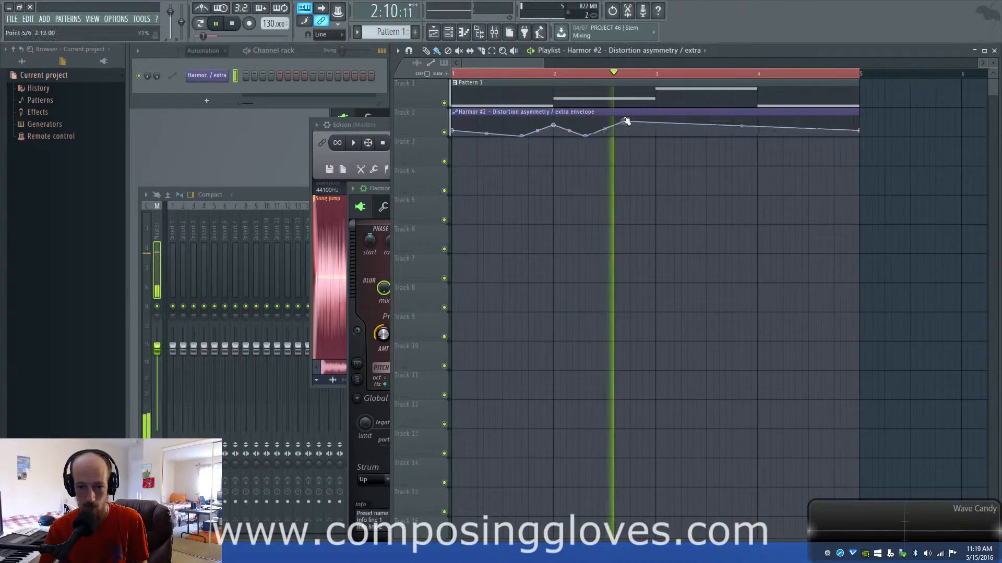
pyautogui.press('space')
pyautogui.press('space')
pyautogui.rightClick(631, 135)
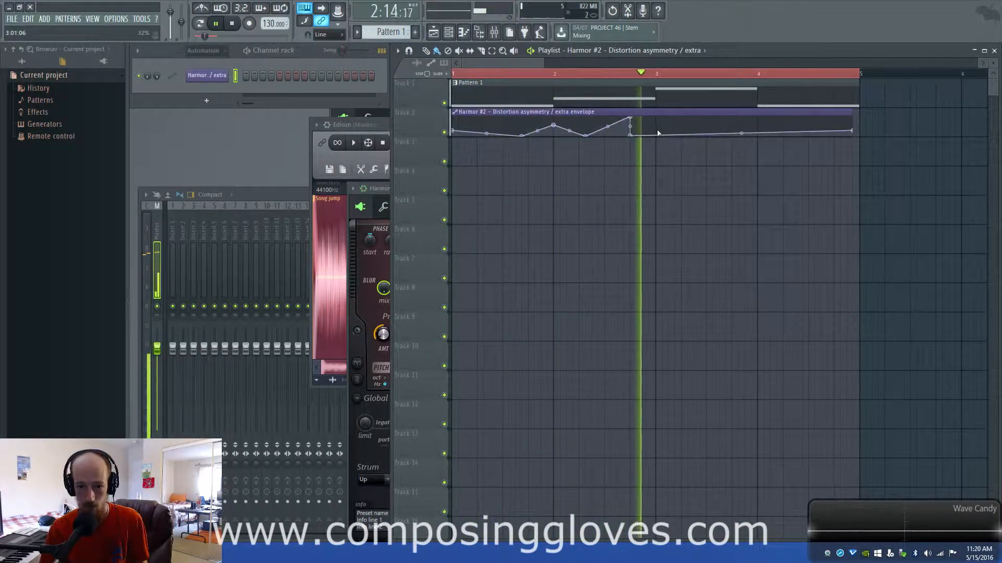
# - Shape the automation over bars 3 and 4 to rise gently to a point at bar 4 and fall to the clip's end at bar 5
pyautogui.rightClick(657, 130)
pyautogui.rightClick(749, 126)
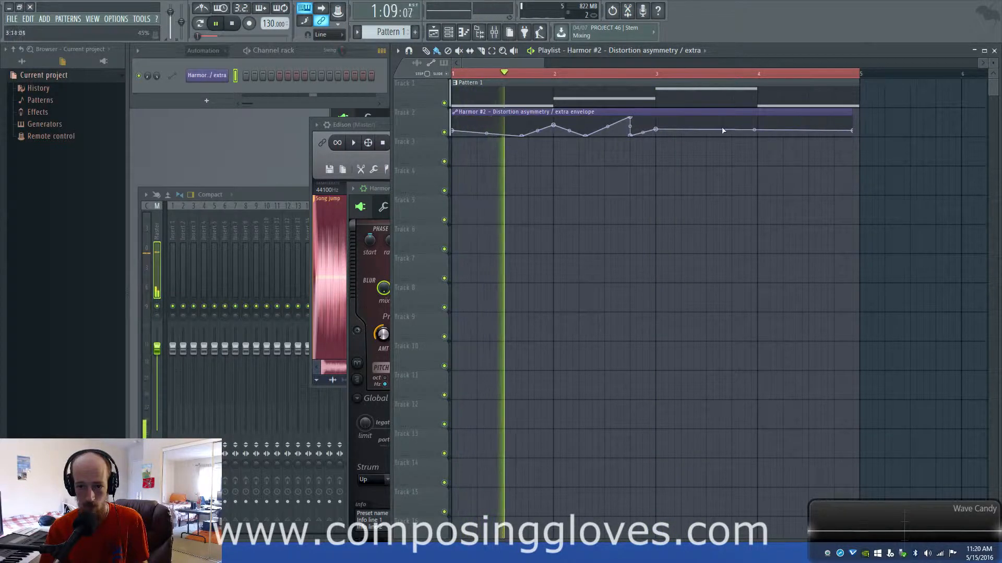
pyautogui.moveTo(749, 126); pyautogui.dragTo(759, 124)
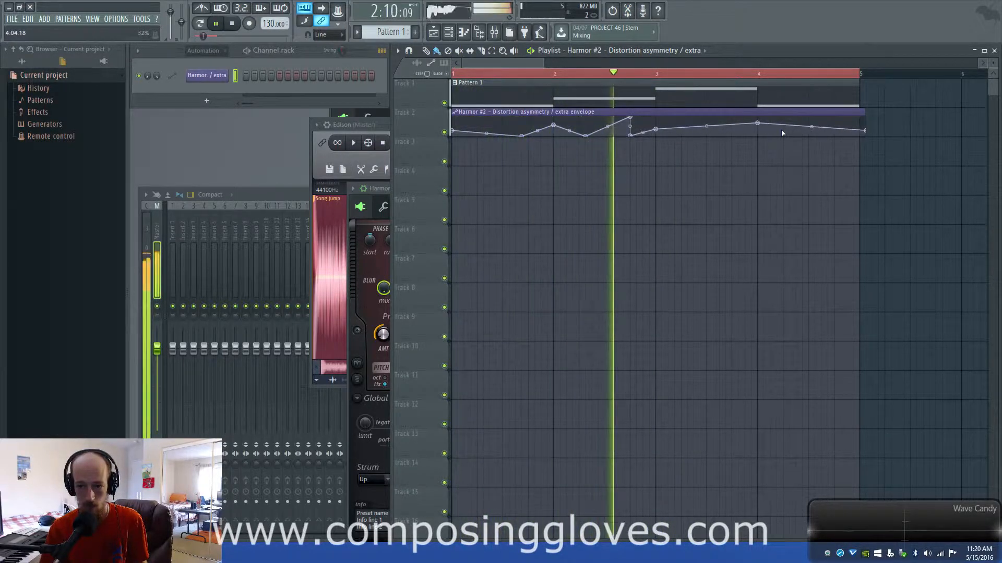
pyautogui.moveTo(864, 131); pyautogui.dragTo(854, 137)
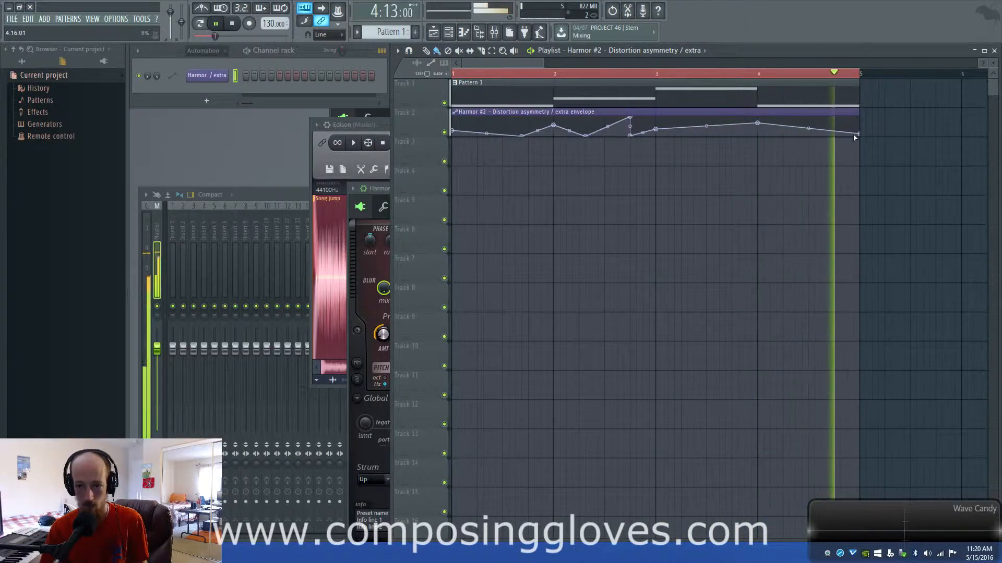
# - Add a low start, a small hump and a steep late peak to bar 1 of the asymmetry automation, and audition the loop
pyautogui.moveTo(454, 129); pyautogui.dragTo(454, 133)
pyautogui.rightClick(484, 128)
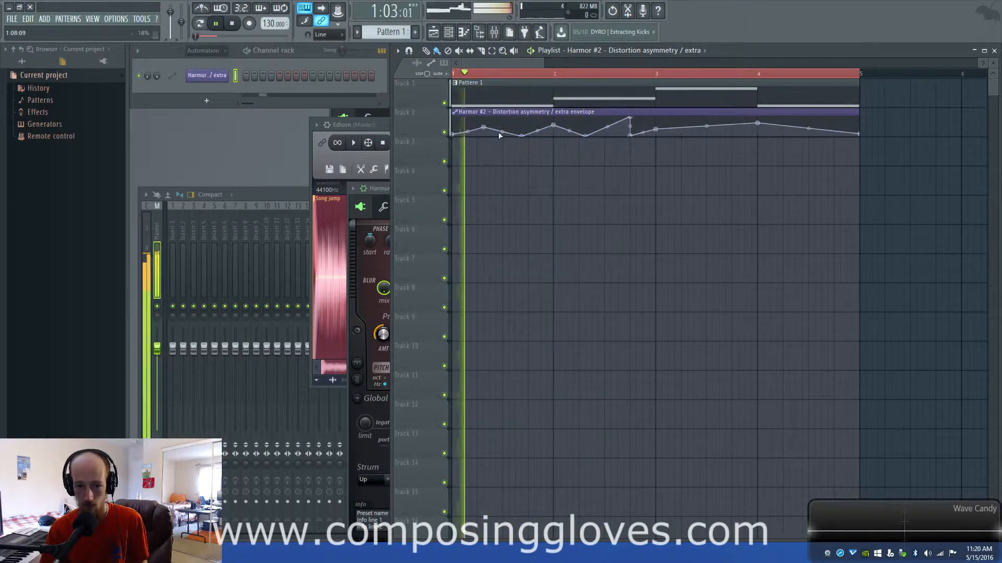
pyautogui.press('space')
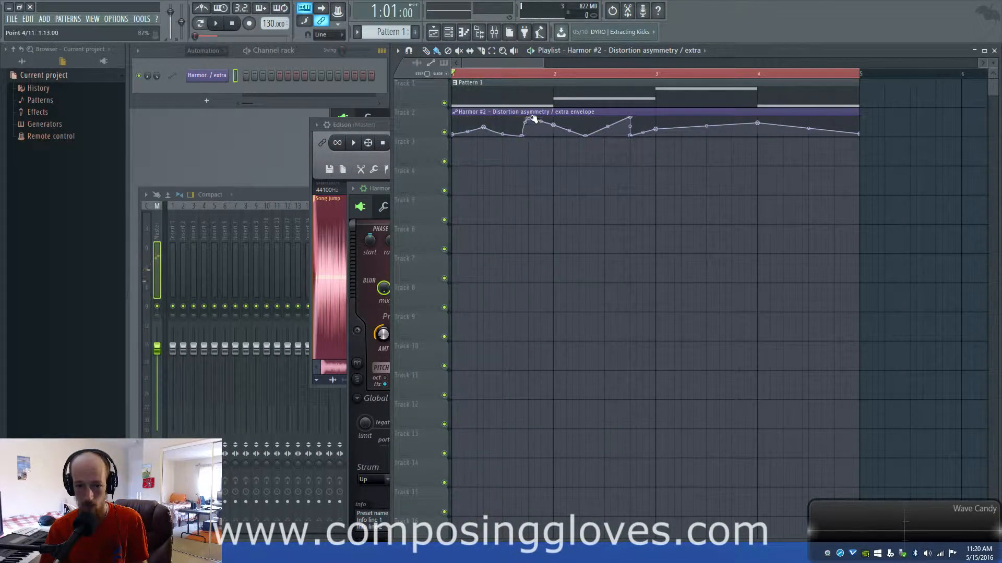
pyautogui.press('space')
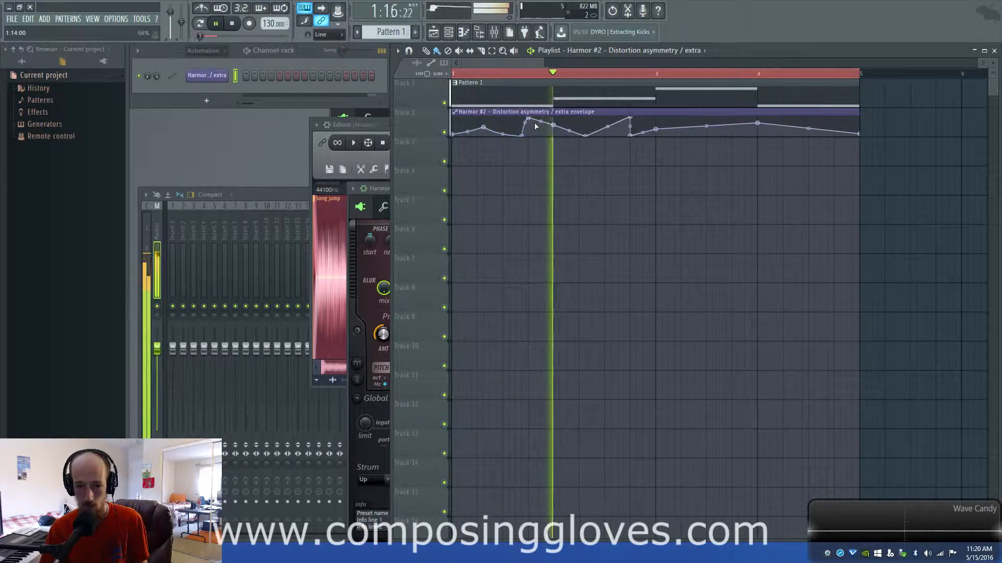
pyautogui.press('space')
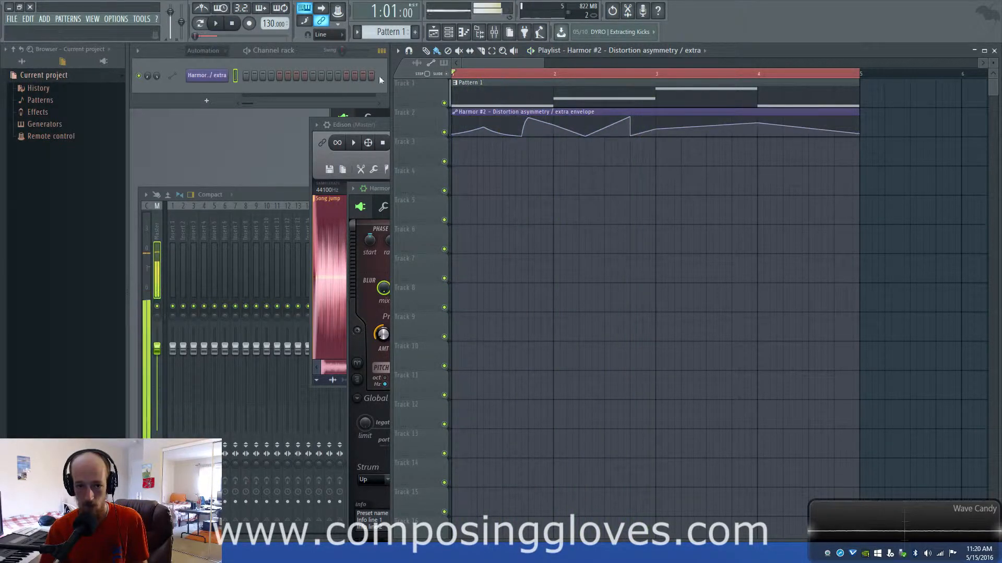
# - Clear the previous recording from Edison on the Master track, and arm it to record on play
pyautogui.click(502, 32)
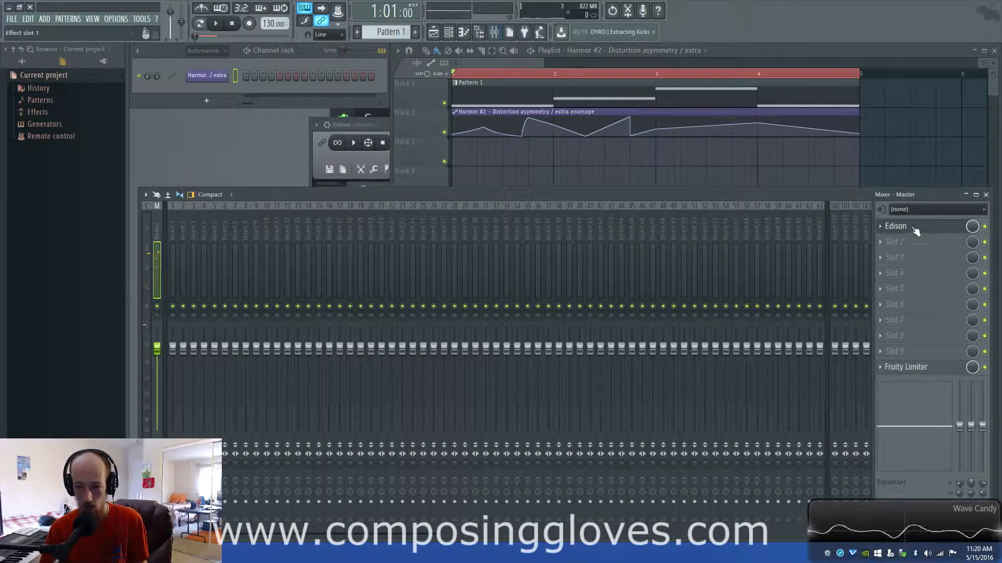
pyautogui.click(913, 228)
pyautogui.press('Delete')
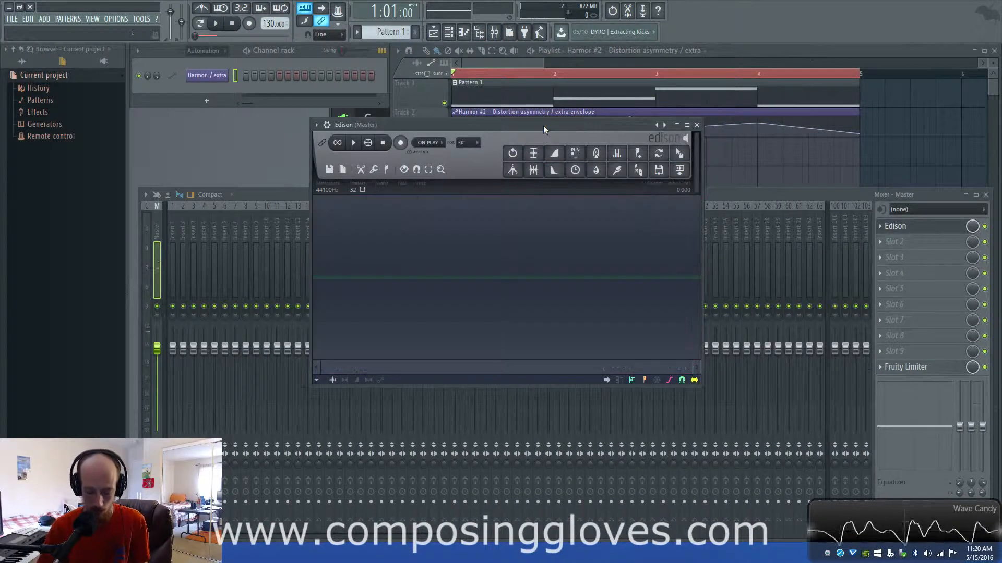
pyautogui.moveTo(561, 128); pyautogui.dragTo(579, 127)
pyautogui.click(524, 60)
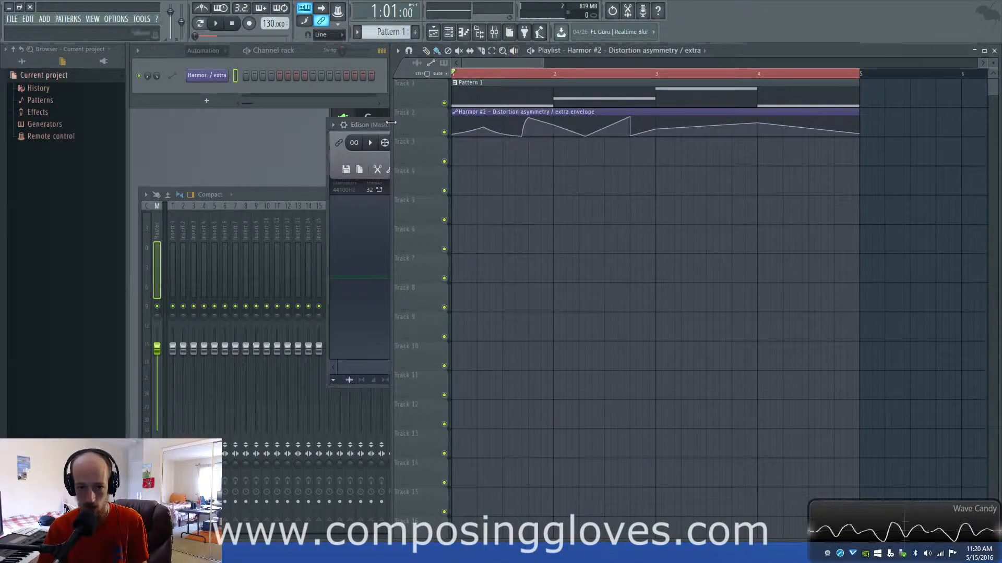
pyautogui.click(376, 135)
pyautogui.click(418, 143)
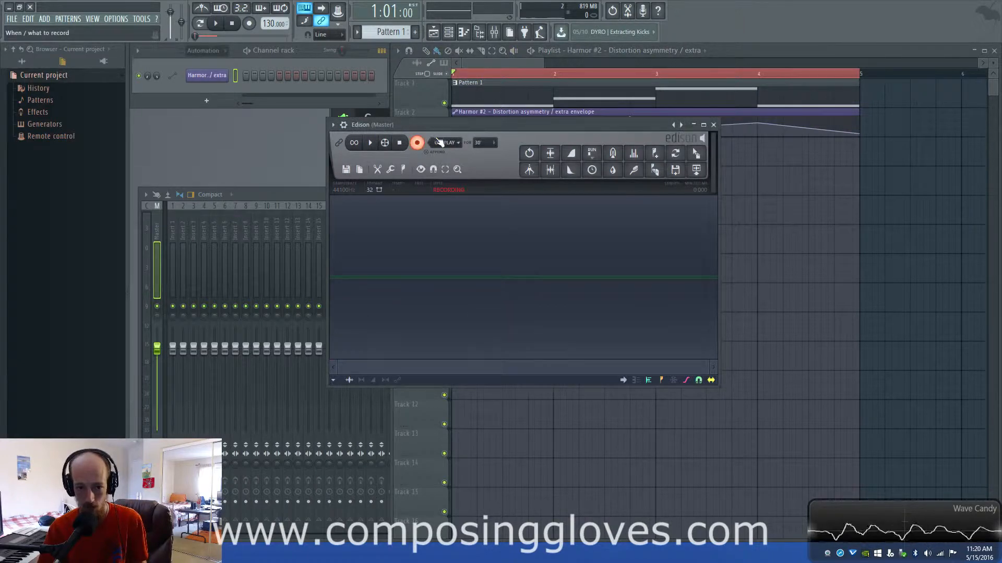
# - Record a full pass of the automated loop into Edison, and place the selected audio on Track 2 at bar 1
pyautogui.click(214, 24)
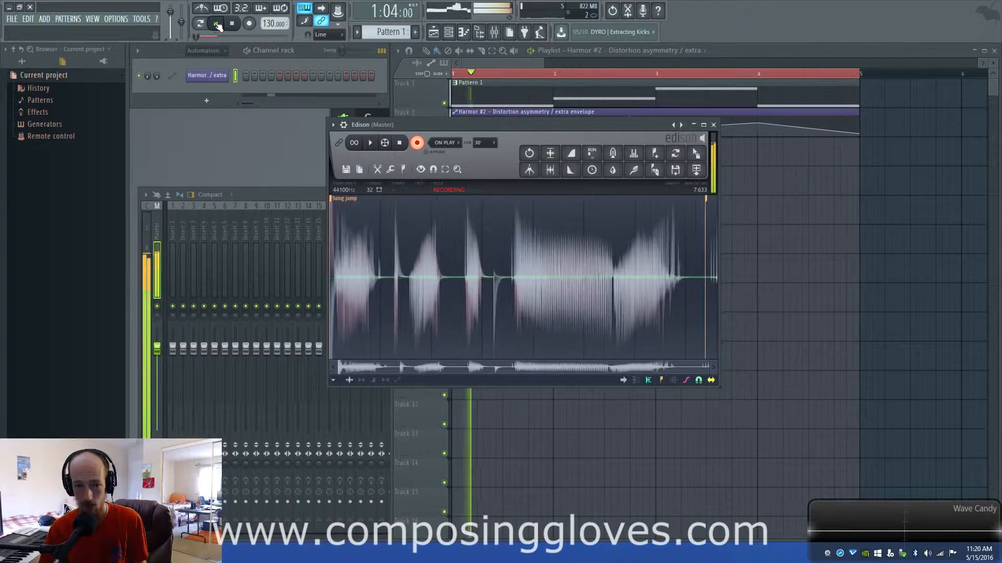
pyautogui.click(217, 24)
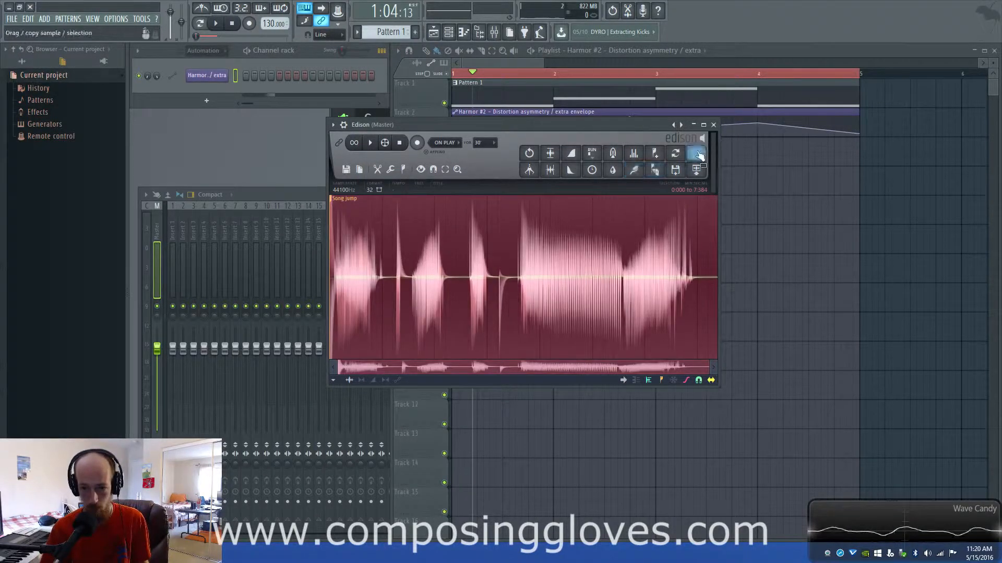
pyautogui.moveTo(696, 152); pyautogui.dragTo(457, 116)
# - Delete the Pattern 1 and automation clips from the playlist, and move both recorded audio clips past bar 5 on Tracks 2 and 3
pyautogui.rightClick(664, 85)
pyautogui.rightClick(683, 115)
pyautogui.scroll(-3, 770, 141)
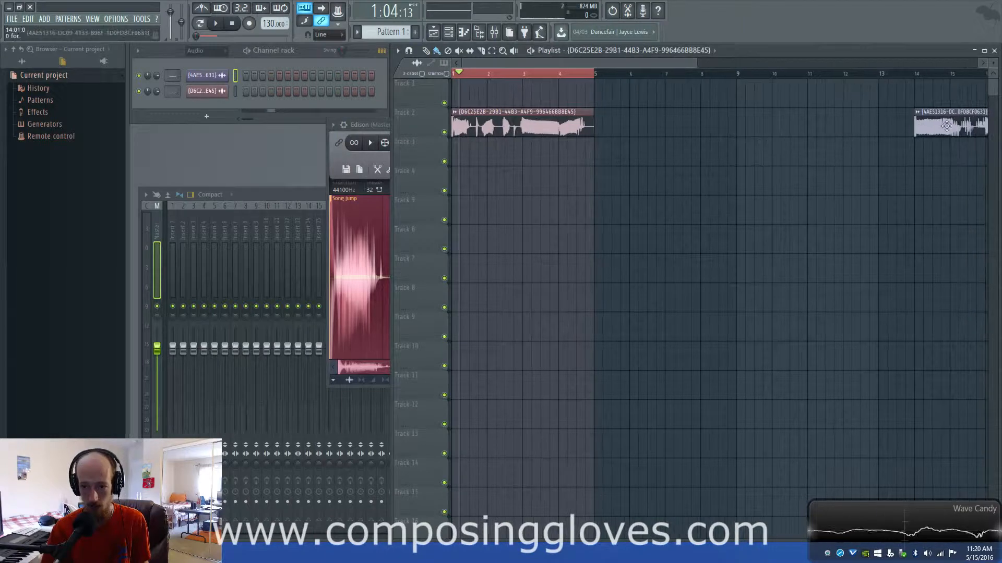
pyautogui.moveTo(965, 124); pyautogui.dragTo(436, 147)
pyautogui.scroll(3, 580, 180)
pyautogui.scroll(2, 600, 177)
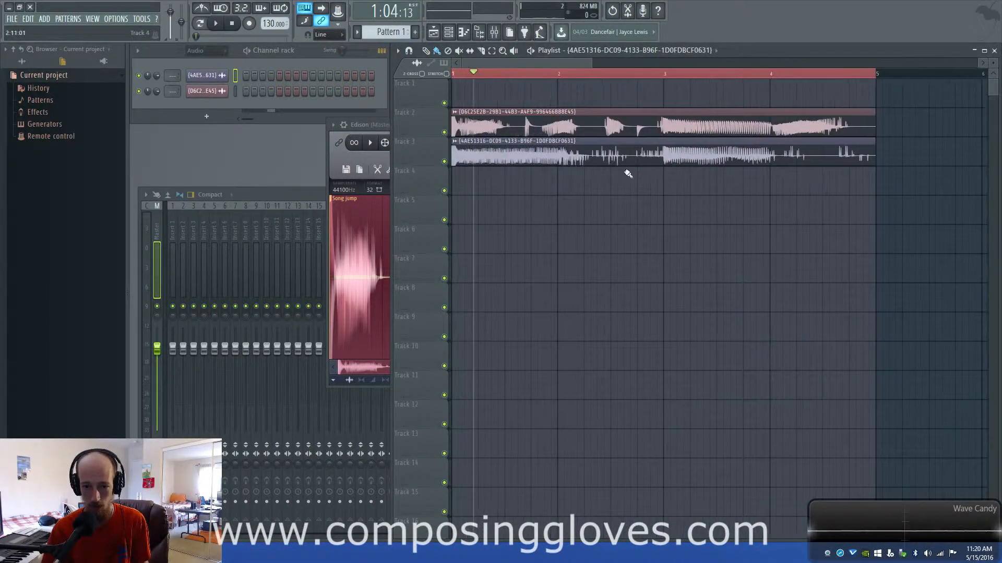
pyautogui.moveTo(511, 126); pyautogui.dragTo(977, 132)
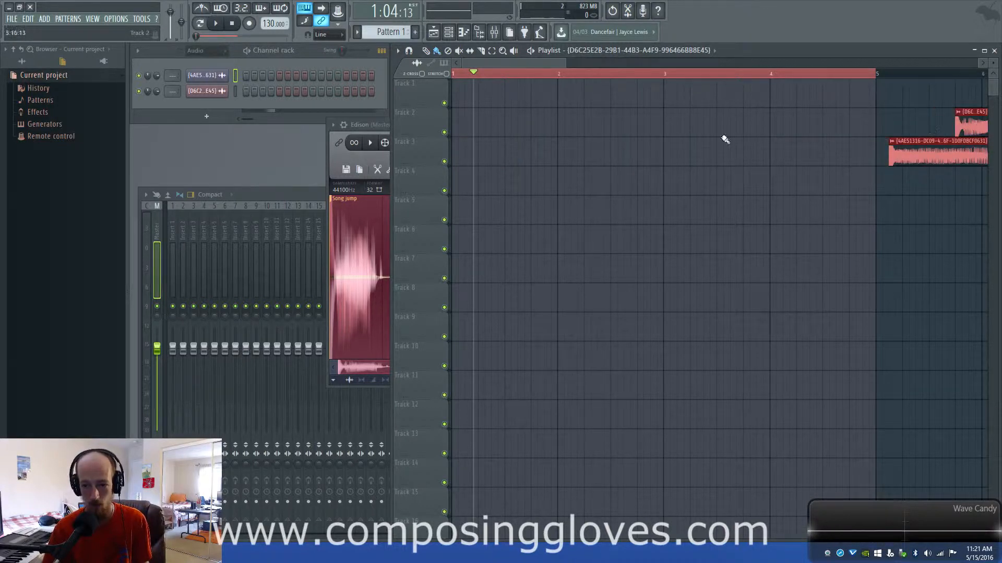
# - Show the Unsorted channels, and create a new empty Pattern 2
pyautogui.click(214, 53)
pyautogui.click(212, 95)
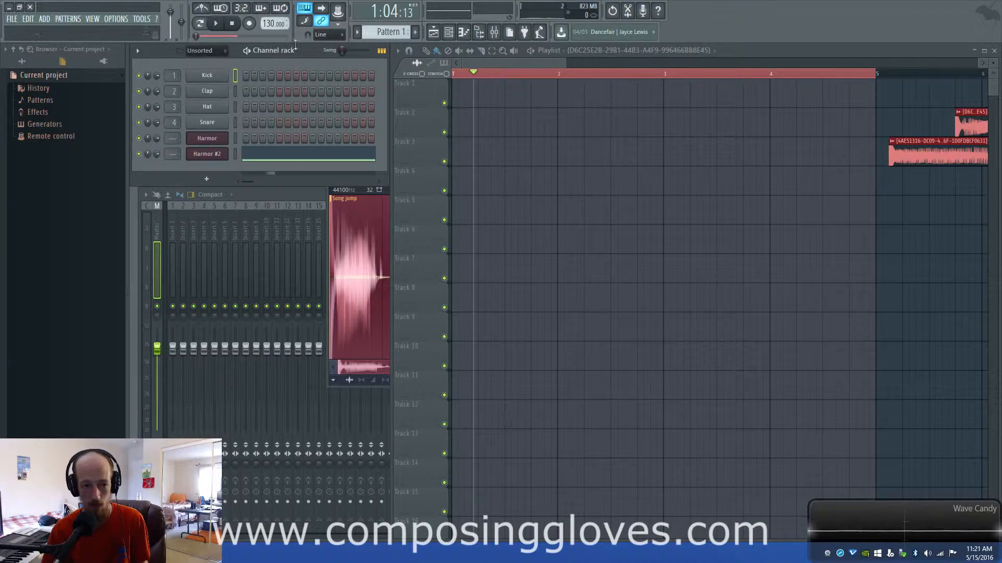
pyautogui.click(415, 32)
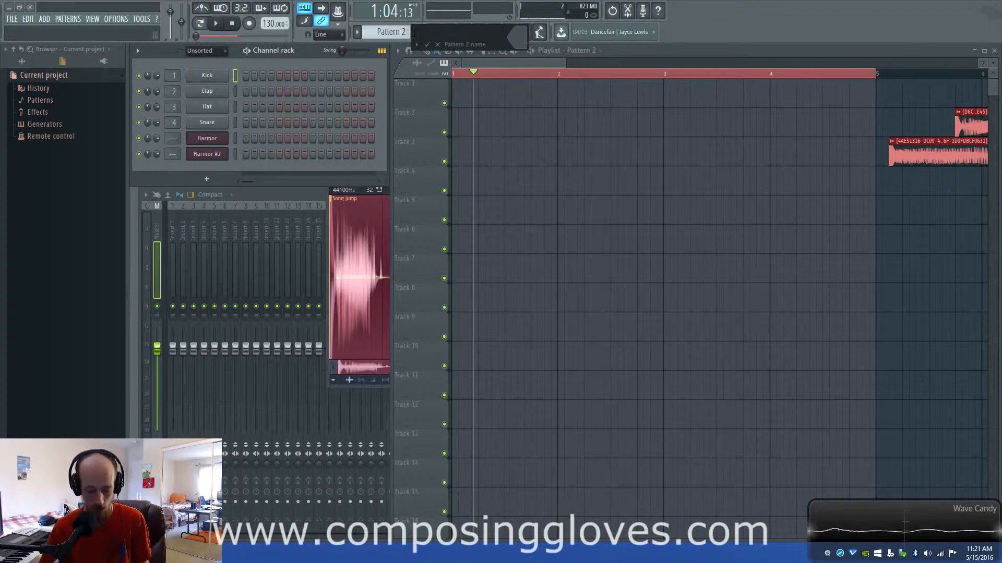
# - Replace the Kick channel's sample with Grv Kick 21 from the Kicks folder of the Drums pack
pyautogui.click(39, 62)
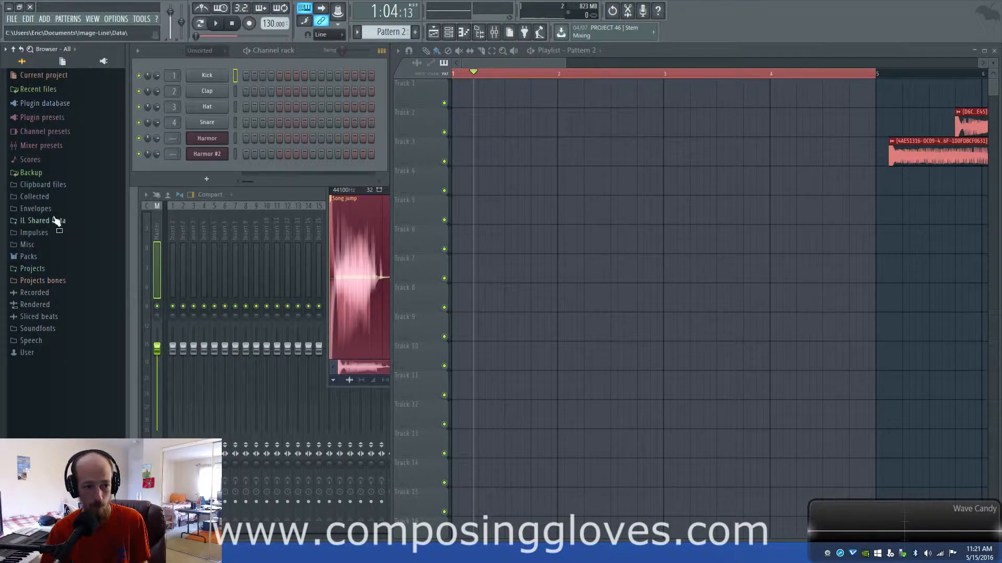
pyautogui.click(28, 257)
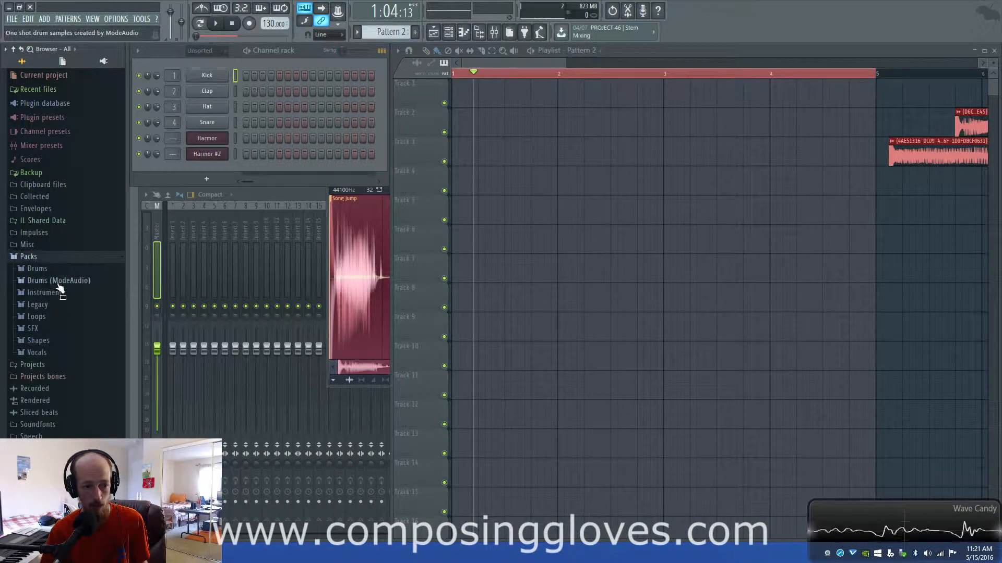
pyautogui.click(64, 271)
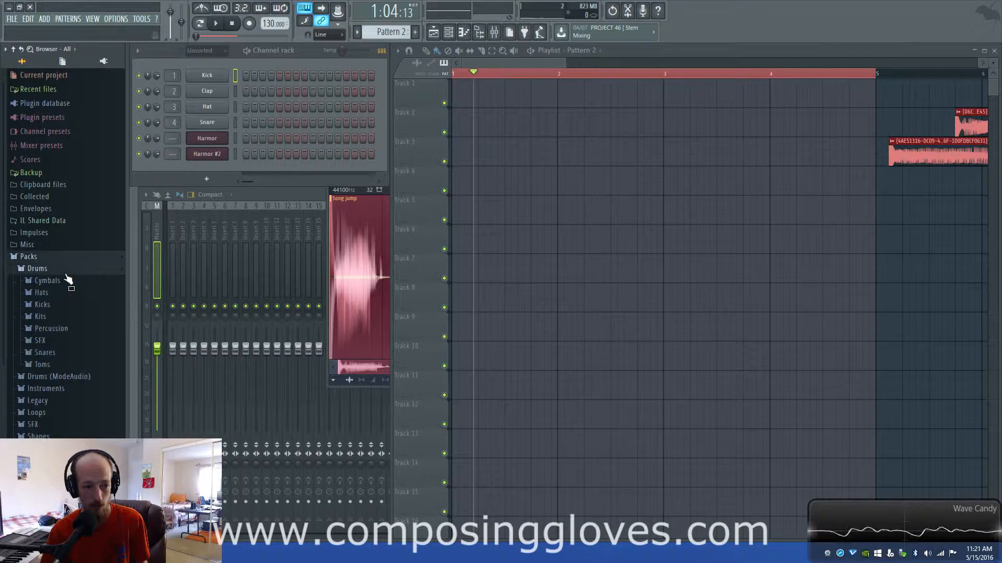
pyautogui.click(76, 307)
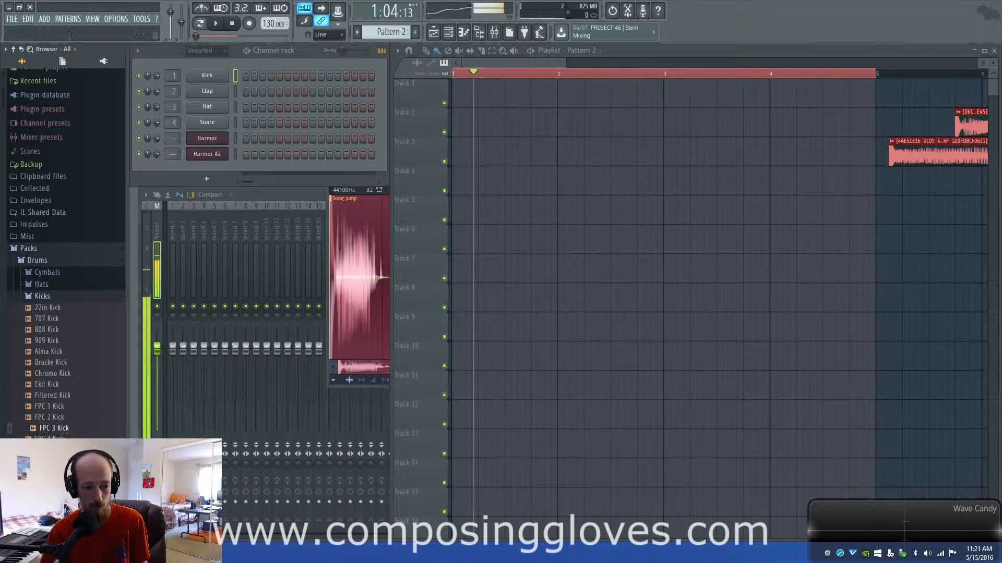
pyautogui.scroll(-10, 68, 296)
pyautogui.click(60, 267)
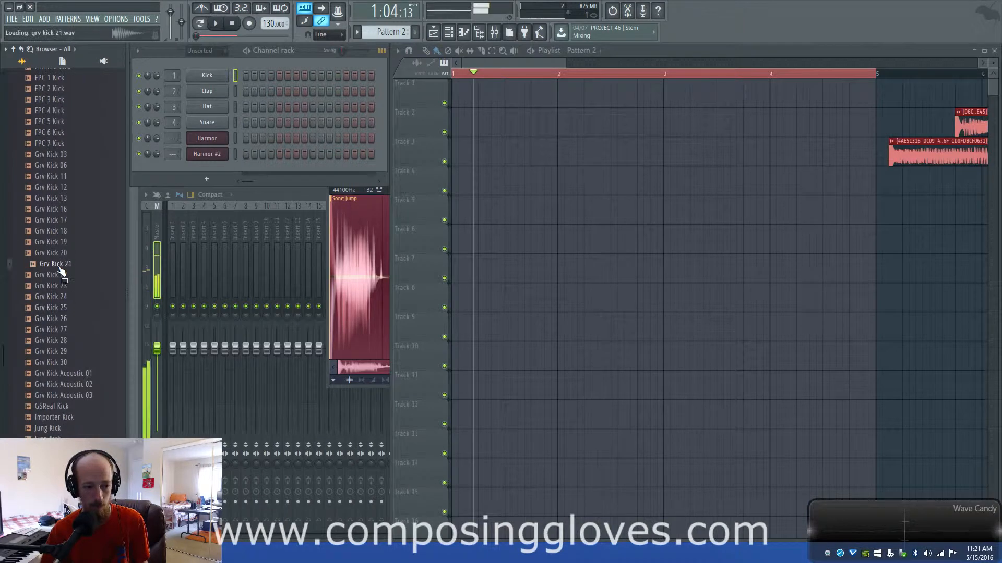
pyautogui.moveTo(60, 269); pyautogui.dragTo(224, 72)
# - Replace the Clap channel's sample with Chromo CH 1 from the Hats folder of the Drums pack
pyautogui.scroll(6, 98, 203)
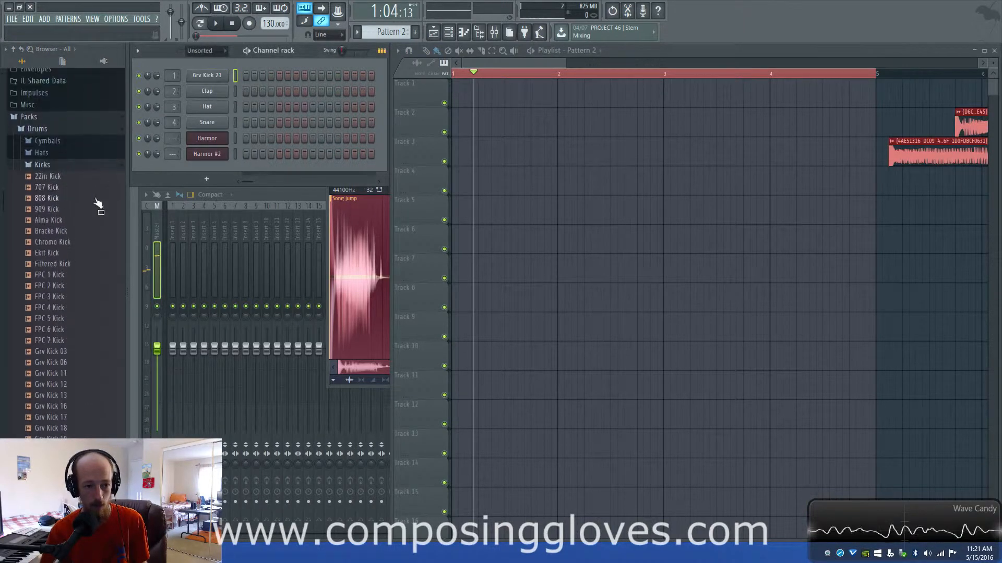
pyautogui.click(57, 166)
pyautogui.click(42, 283)
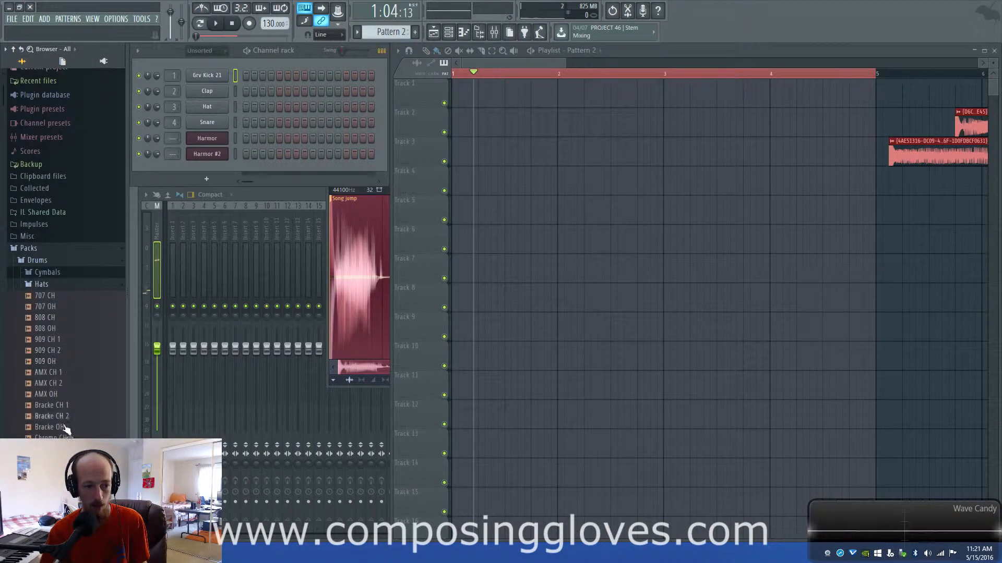
pyautogui.click(58, 438)
pyautogui.moveTo(246, 150); pyautogui.dragTo(207, 91)
# - Replace the Snare channel's sample with Attack Snare 26 from the Snares folder of the Drums (ModeAudio) pack
pyautogui.click(63, 260)
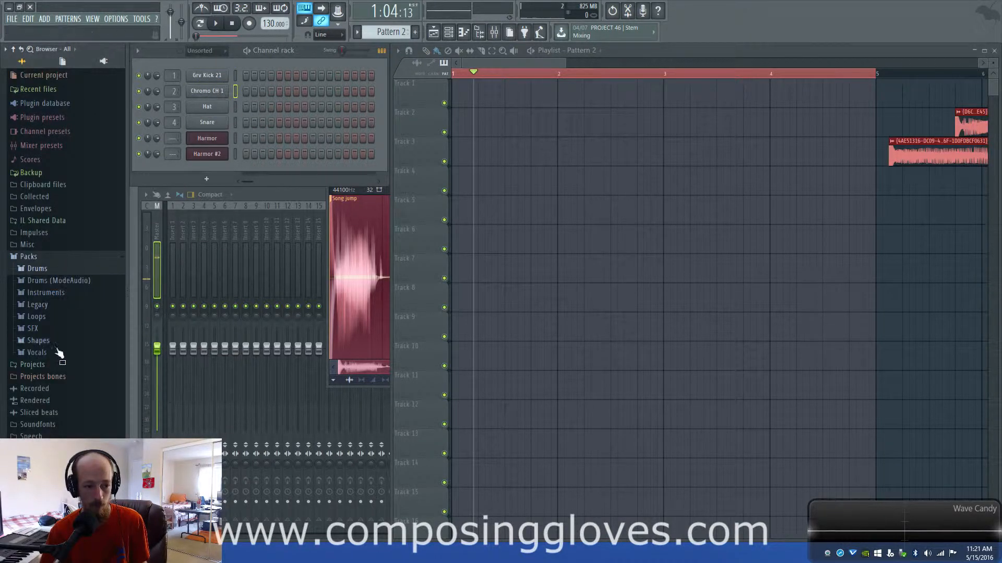
pyautogui.click(79, 282)
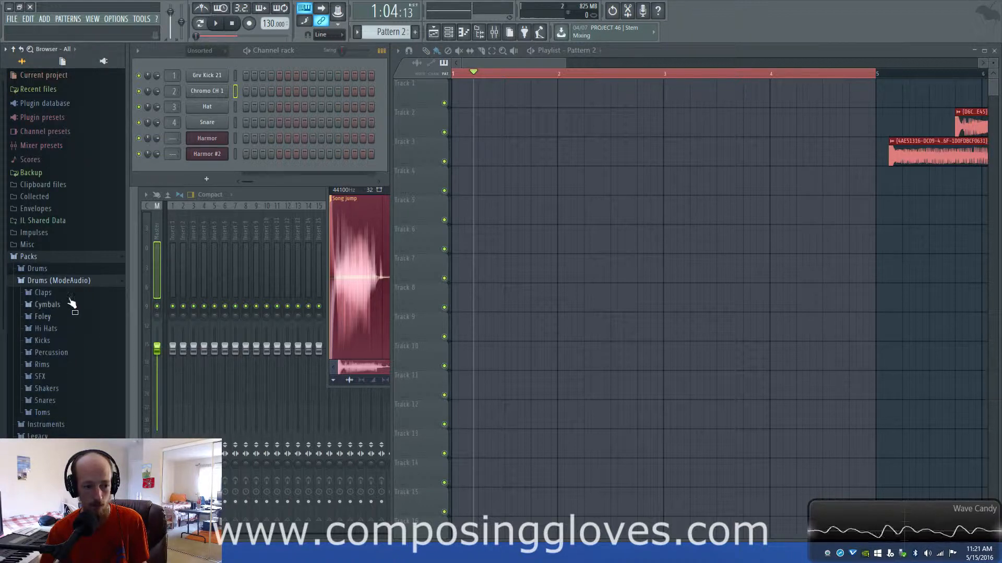
pyautogui.click(68, 401)
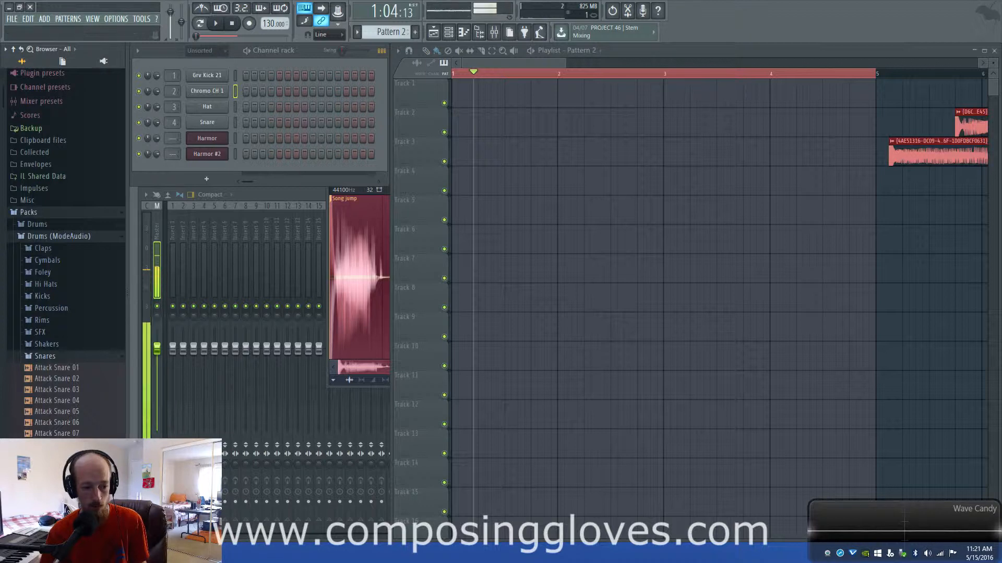
pyautogui.scroll(-6, 63, 365)
pyautogui.click(57, 433)
pyautogui.click(53, 444)
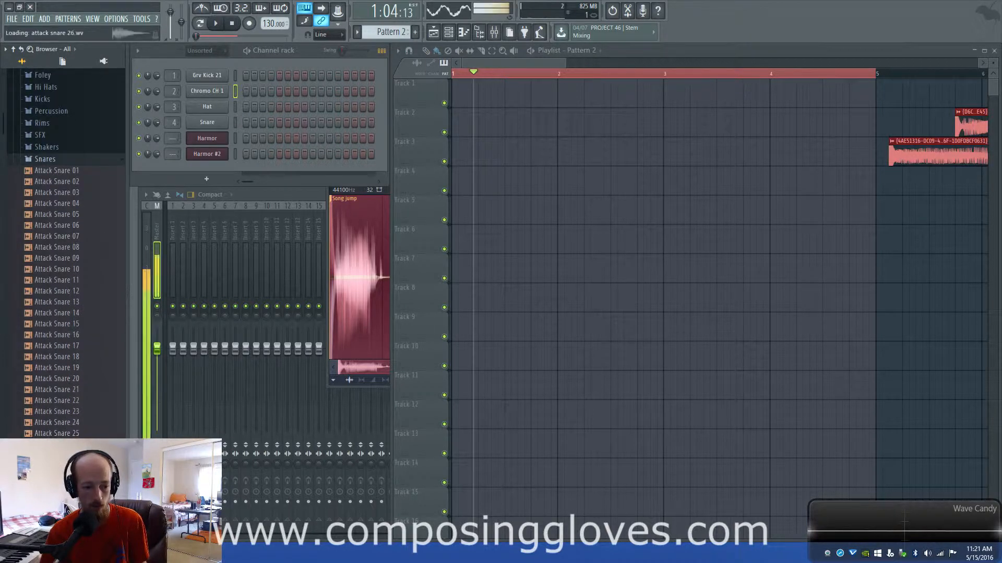
pyautogui.moveTo(53, 445); pyautogui.dragTo(222, 119)
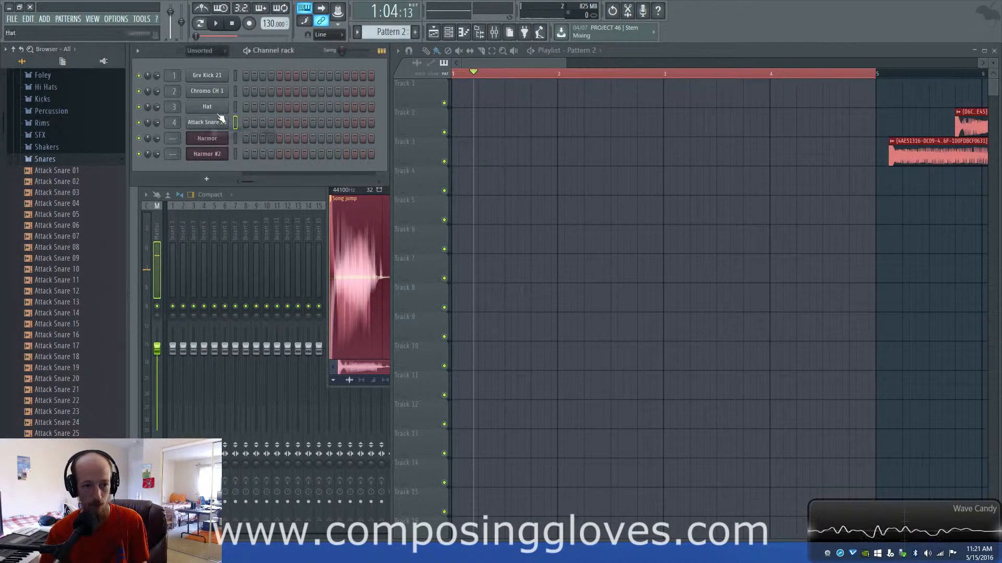
# - Place a Grv Kick 21 hit on the first step of Pattern 2, and switch playback to pattern mode for auditioning
pyautogui.click(246, 75)
pyautogui.press('space')
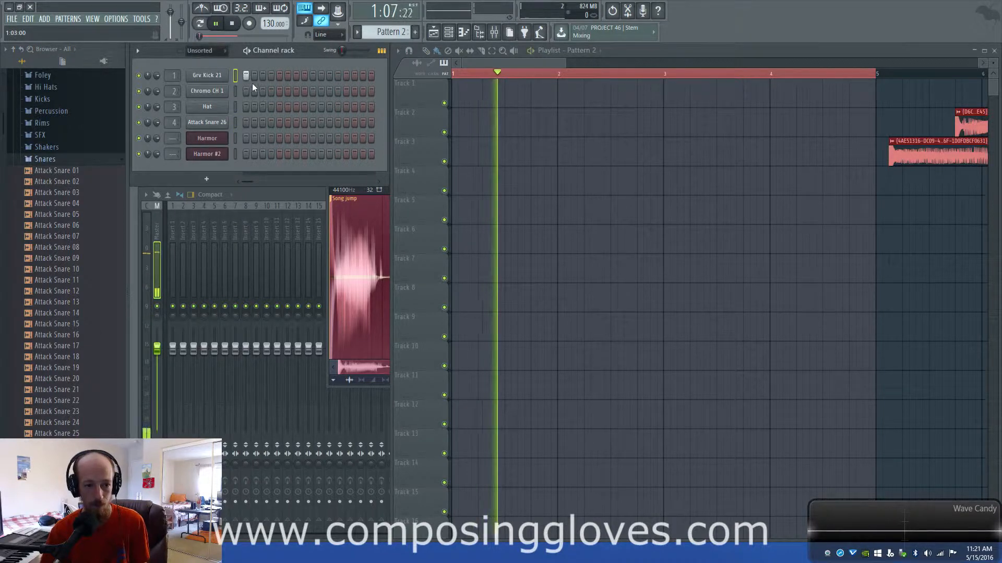
pyautogui.press('space')
pyautogui.press('space')
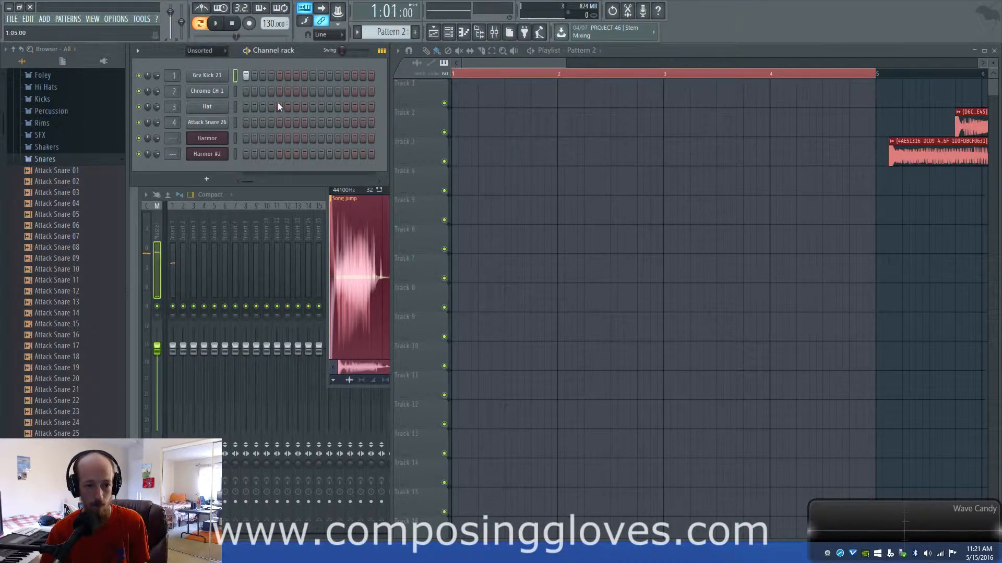
# - Add Chromo CH 1 hits on steps 3 and 7 and an Attack Snare 26 hit on step 5, and play Pattern 2
pyautogui.press('space')
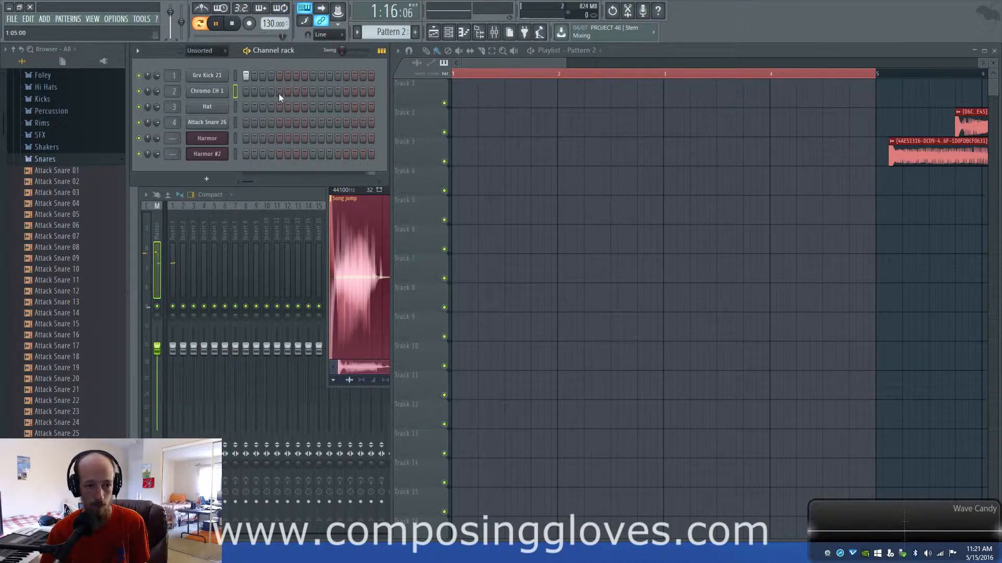
pyautogui.press('space')
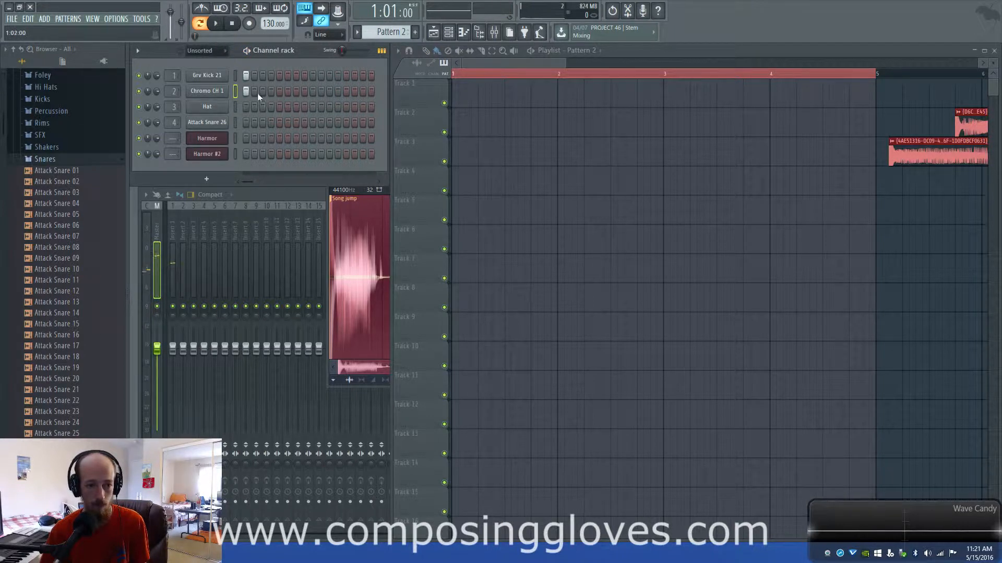
pyautogui.click(262, 90)
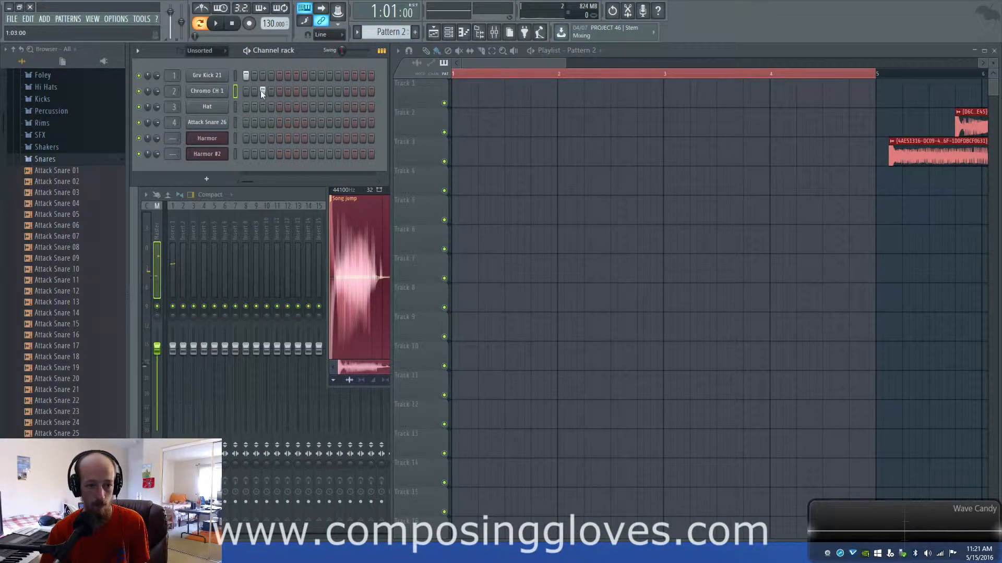
pyautogui.click(279, 121)
pyautogui.press('space')
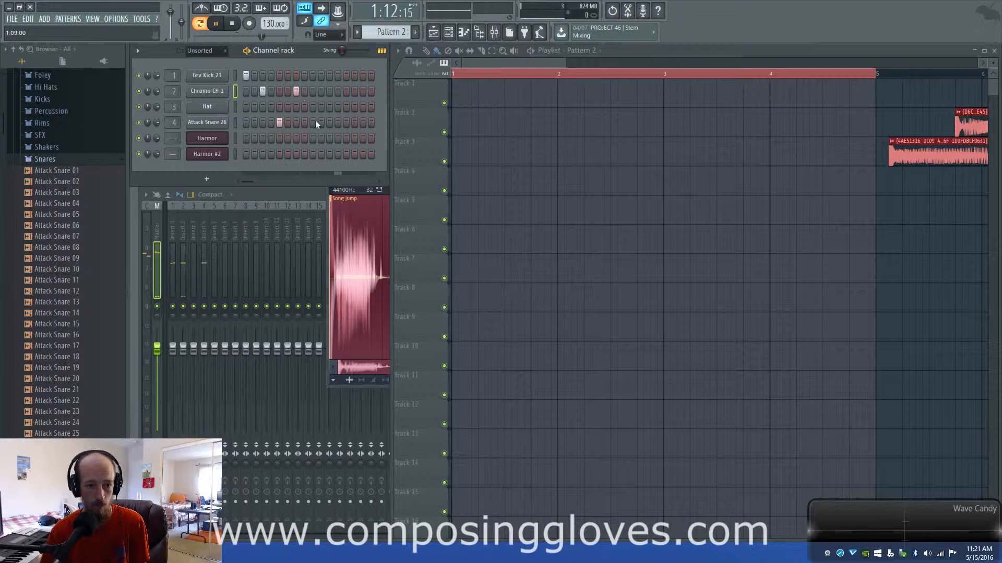
# - Complete Pattern 2 with Grv Kick 21 on step 11, Attack Snare 26 on step 13 and Chromo CH 1 on step 15
pyautogui.click(329, 123)
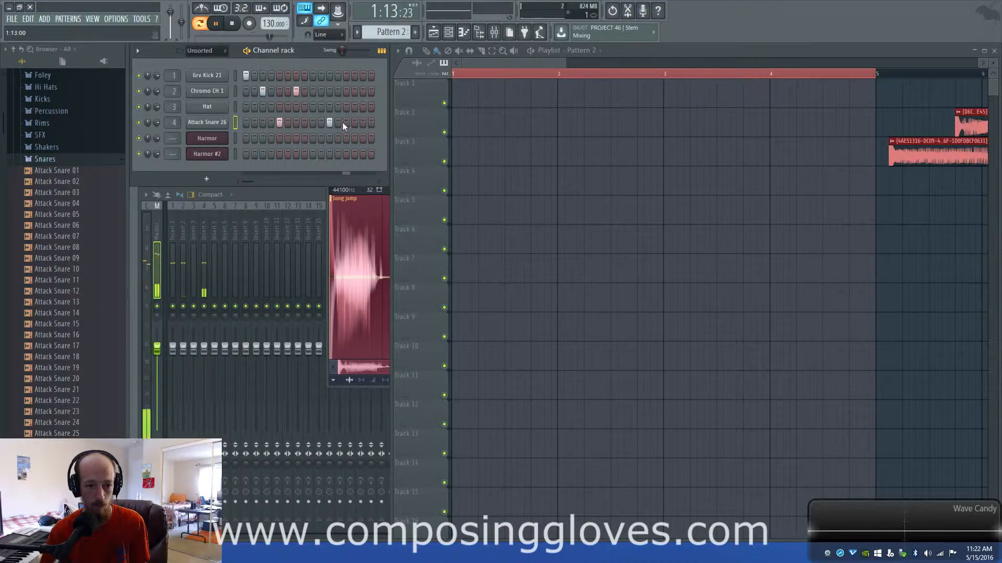
pyautogui.rightClick(330, 123)
pyautogui.click(329, 76)
pyautogui.click(347, 122)
pyautogui.click(363, 92)
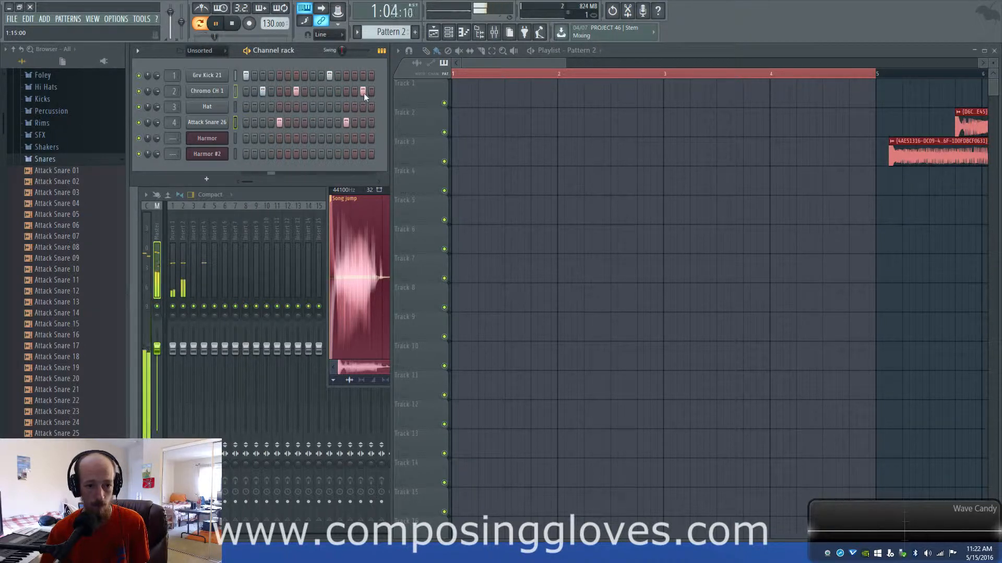
# - Adjust the fade-out of the Chromo CH 1 sample, and open the Grv Kick 21 channel's sample settings
pyautogui.click(200, 94)
pyautogui.moveTo(356, 280); pyautogui.dragTo(348, 284)
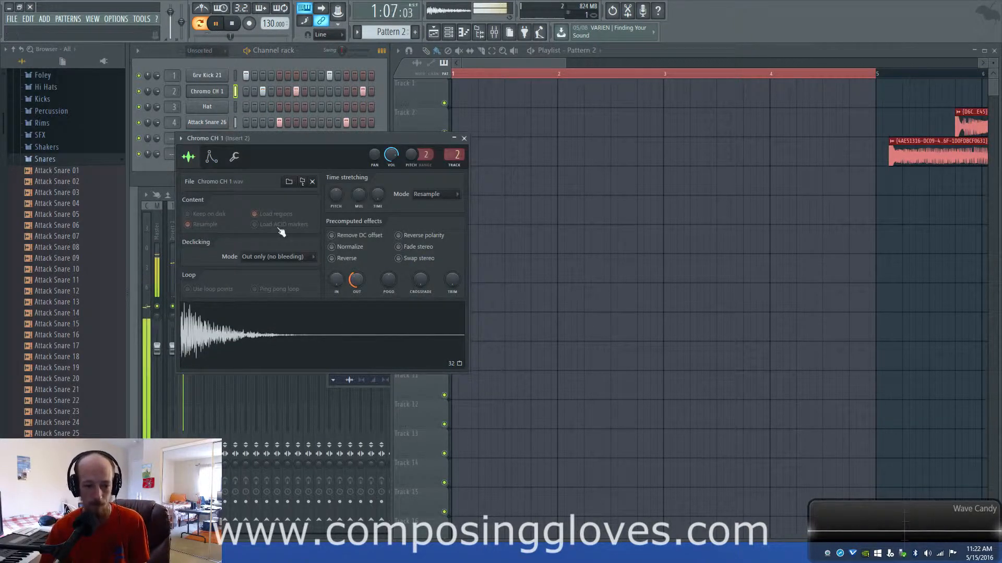
pyautogui.click(208, 76)
pyautogui.moveTo(306, 123); pyautogui.dragTo(401, 123)
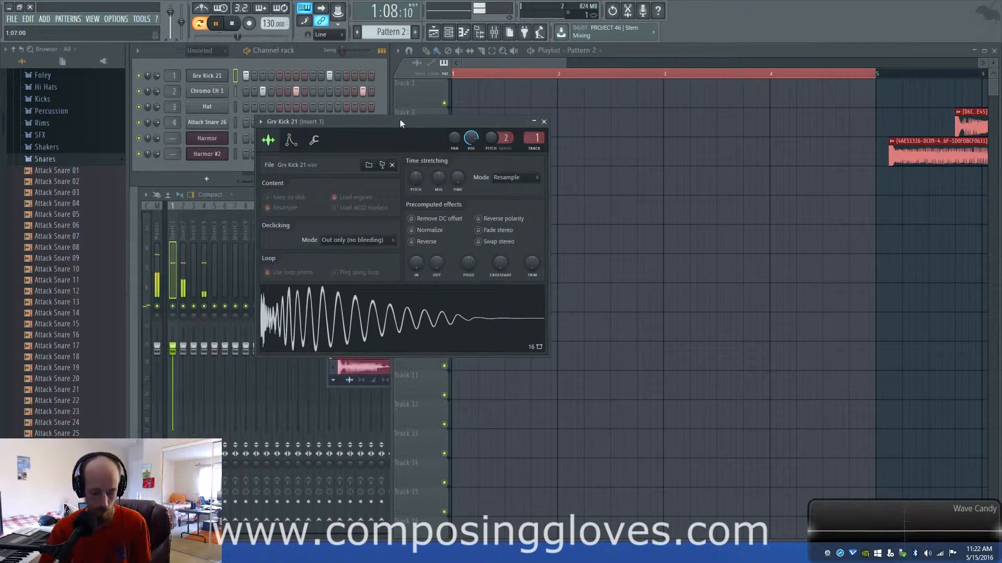
# - Load Fruity Parametric EQ 2 in slot 1 of the kick's mixer insert, boost a low-frequency band and audition the pattern
pyautogui.press('space')
pyautogui.click(494, 32)
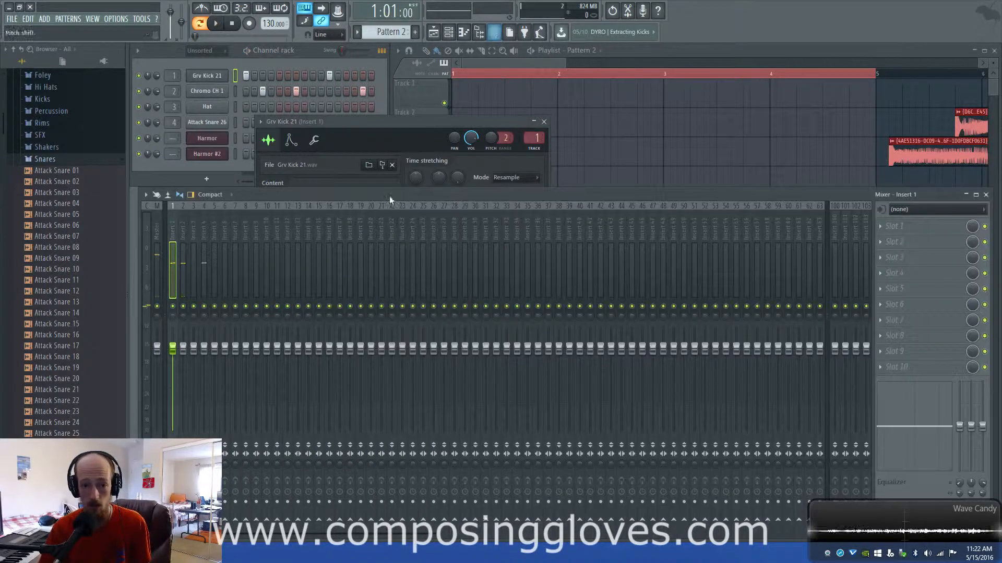
pyautogui.click(895, 226)
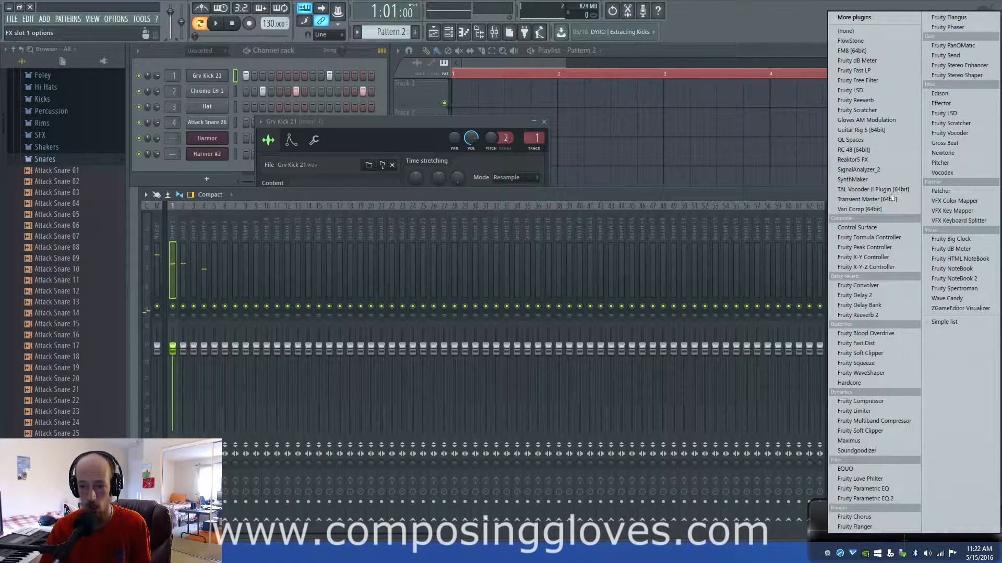
pyautogui.click(865, 498)
pyautogui.press('space')
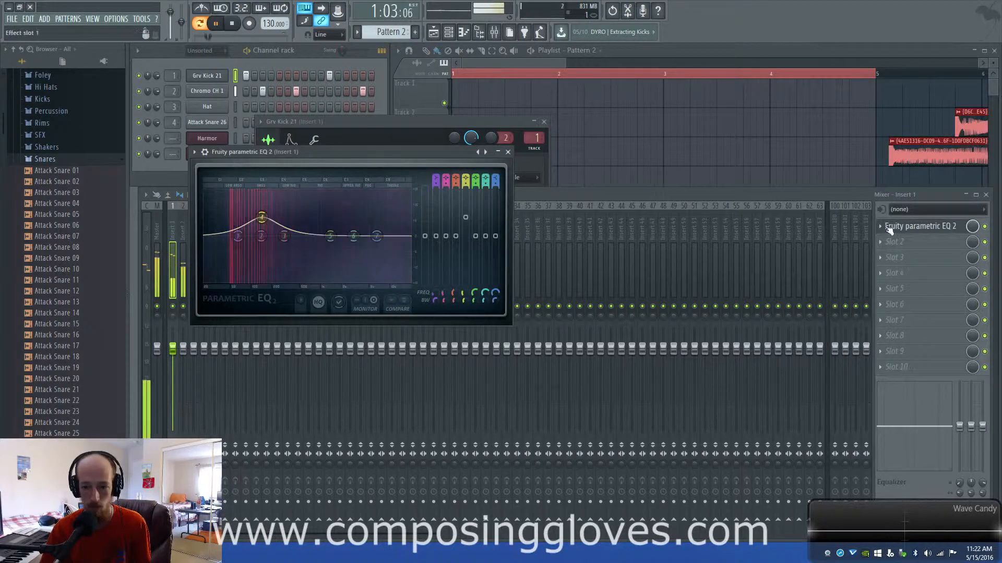
pyautogui.press('space')
# - Load Fruity Multiband Compressor in slot 2 of the kick's insert, and adjust its band crossovers and low-band ratio during playback
pyautogui.click(894, 241)
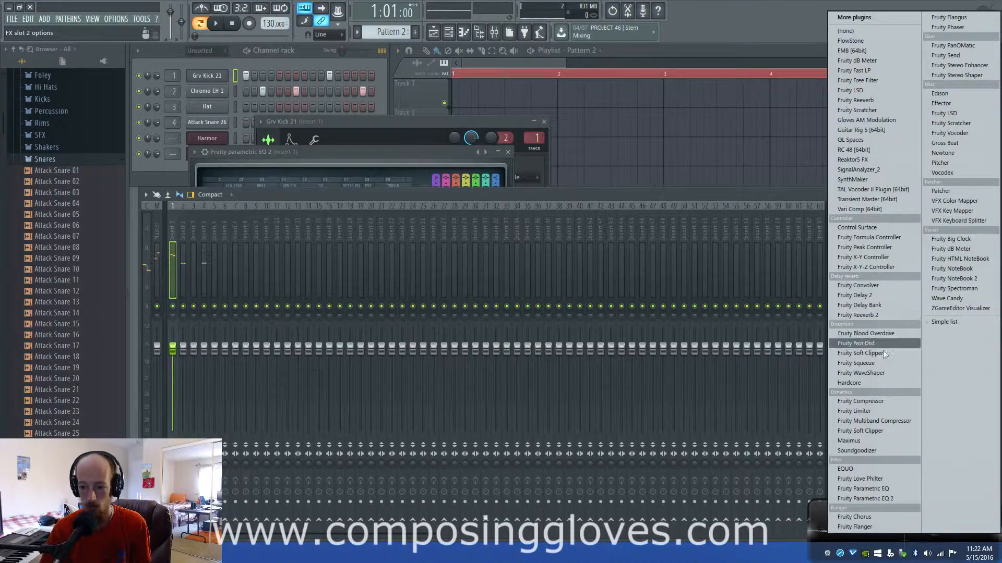
pyautogui.click(874, 421)
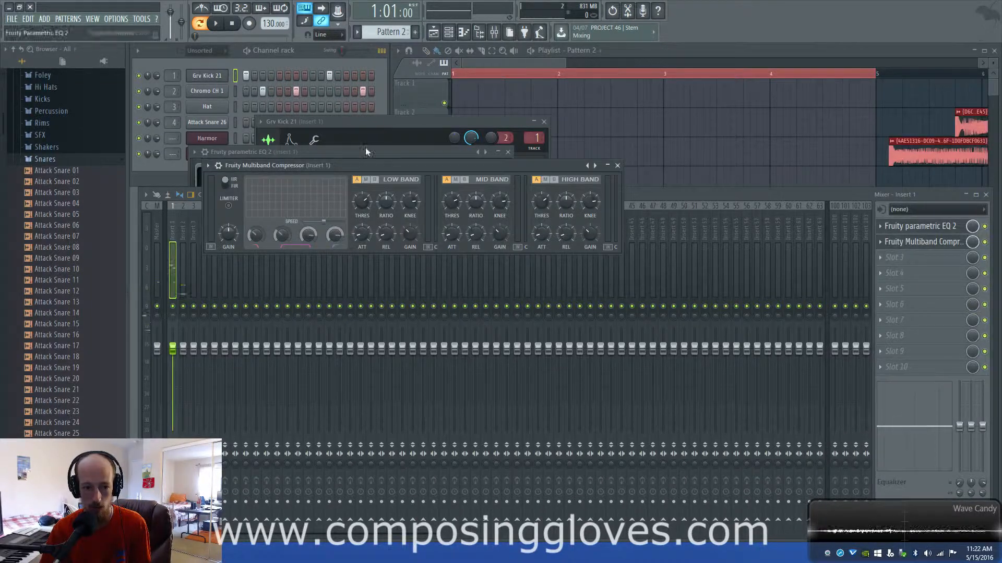
pyautogui.moveTo(372, 116); pyautogui.dragTo(547, 131)
pyautogui.press('space')
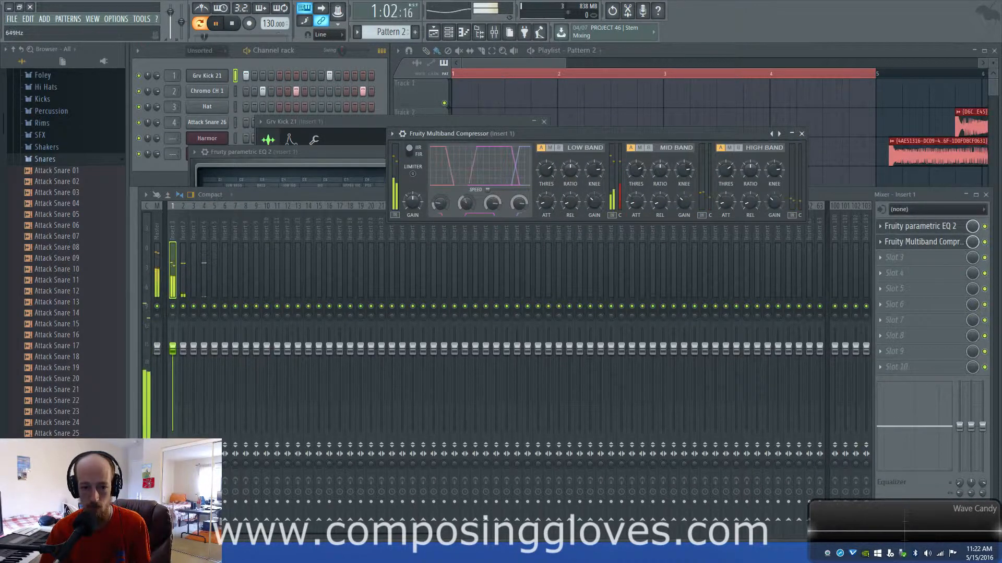
pyautogui.moveTo(470, 204); pyautogui.dragTo(491, 199)
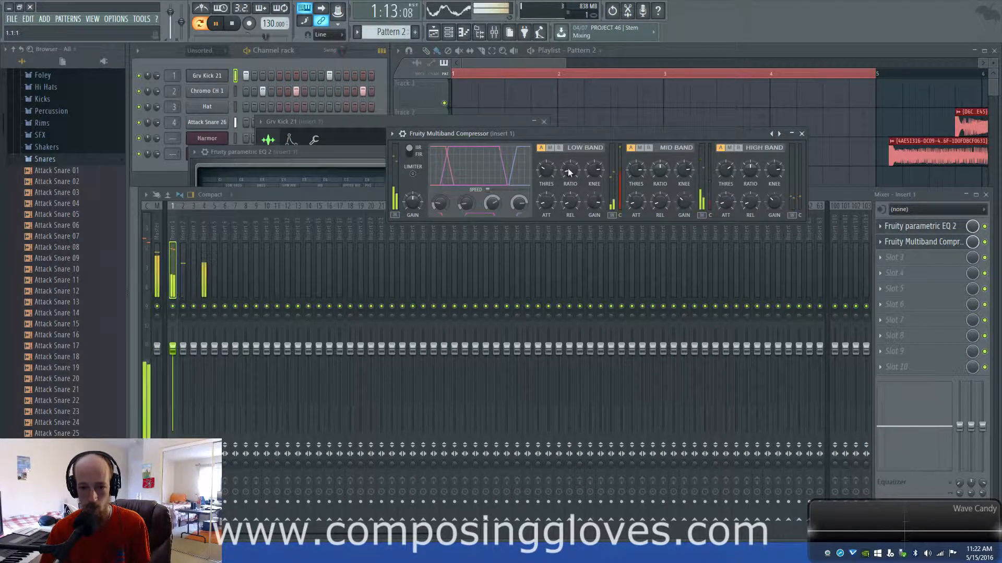
pyautogui.moveTo(568, 168); pyautogui.dragTo(568, 158)
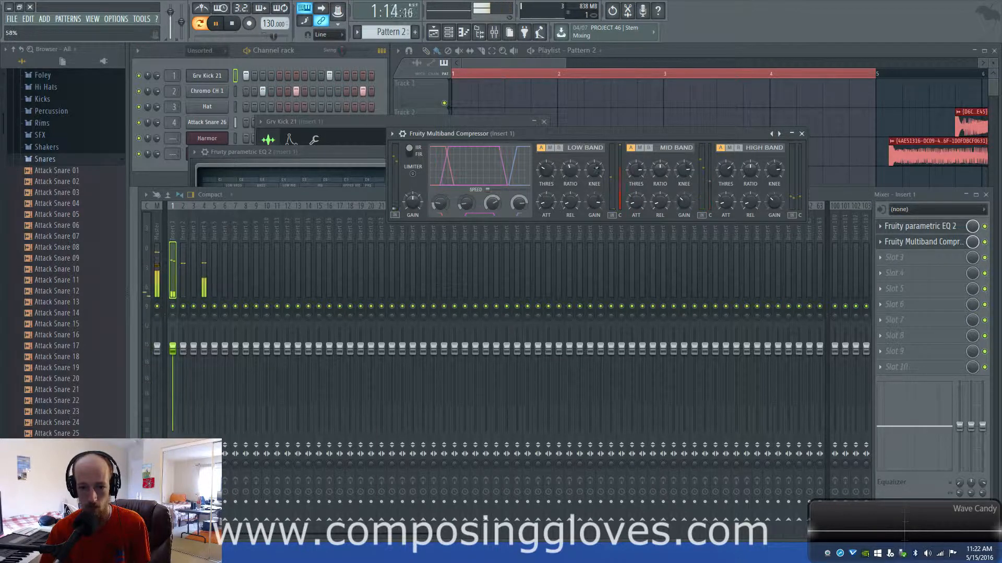
pyautogui.press('space')
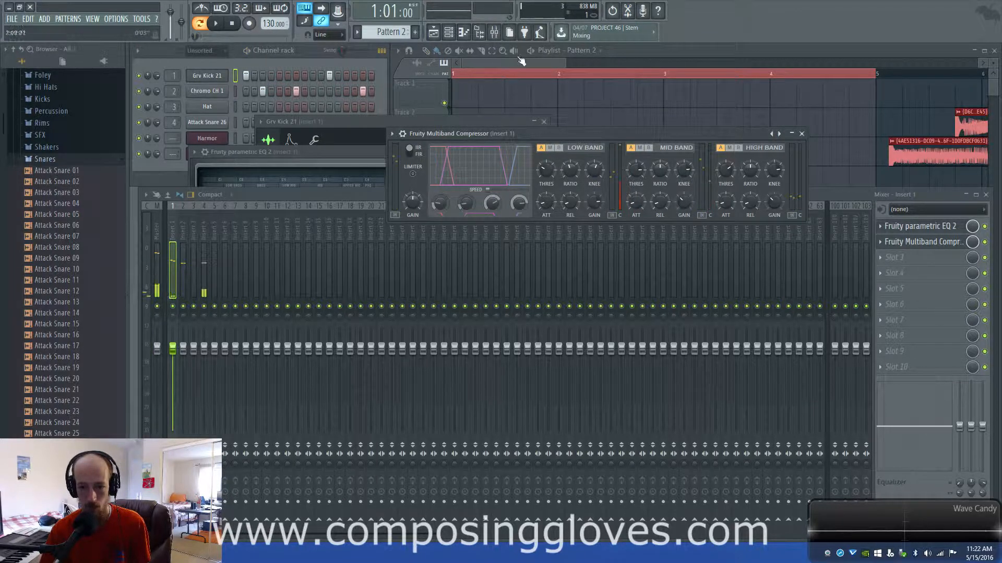
# - Place a Pattern 2 clip at bar 1 on Track 1 of the playlist
pyautogui.click(490, 64)
pyautogui.click(467, 98)
pyautogui.moveTo(468, 99); pyautogui.dragTo(456, 100)
pyautogui.scroll(-5, 710, 116)
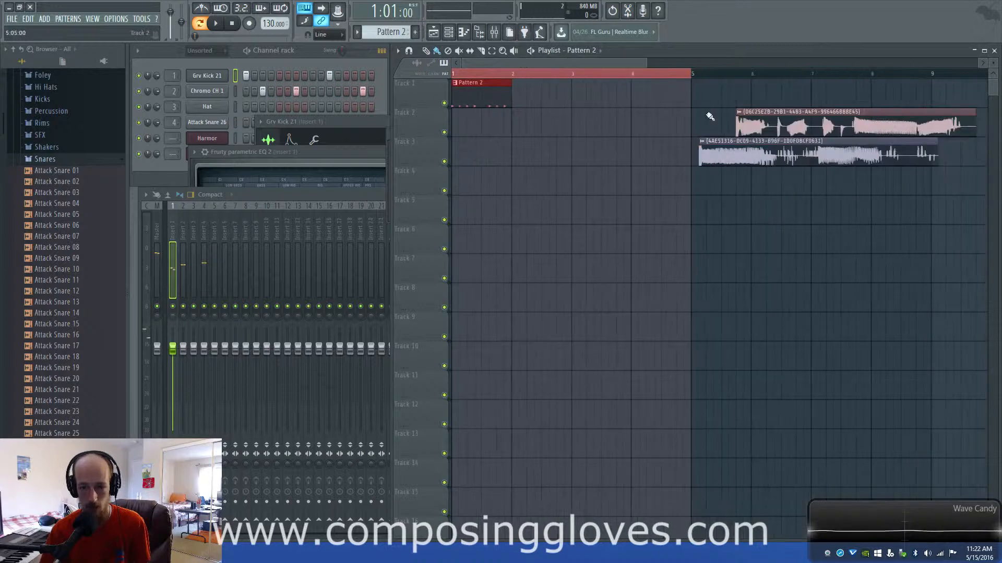
# - Spread the two recordings apart on the playlist, and audition the Track 3 recording by playing the time range around it
pyautogui.moveTo(625, 160)
pyautogui.mouseDown()
pyautogui.moveTo(691, 164)
pyautogui.moveTo(607, 161)
pyautogui.mouseUp()
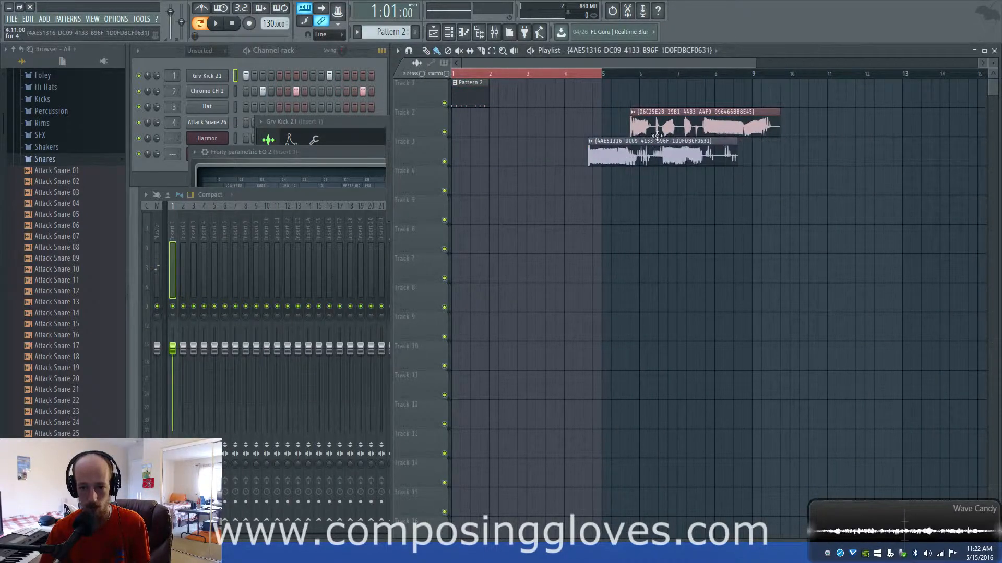
pyautogui.moveTo(657, 127); pyautogui.dragTo(844, 127)
pyautogui.moveTo(610, 156); pyautogui.dragTo(638, 148)
pyautogui.doubleClick(638, 148)
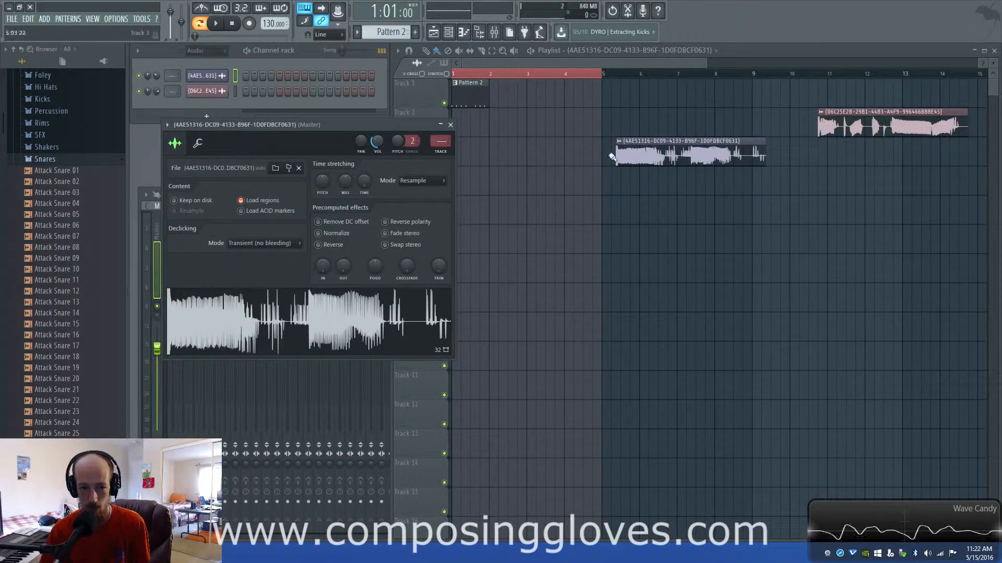
pyautogui.moveTo(621, 74); pyautogui.dragTo(770, 74)
pyautogui.press('space')
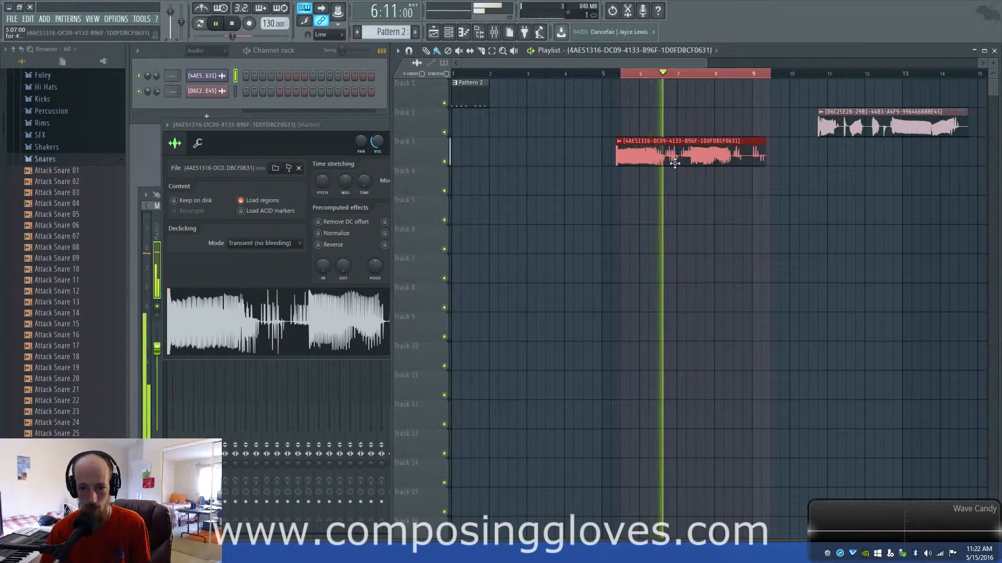
pyautogui.press('space')
# - Move the Track 3 recording to the start of Track 2 beneath Pattern 2, and lower its channel volume
pyautogui.moveTo(660, 158); pyautogui.dragTo(467, 110)
pyautogui.scroll(4, 553, 131)
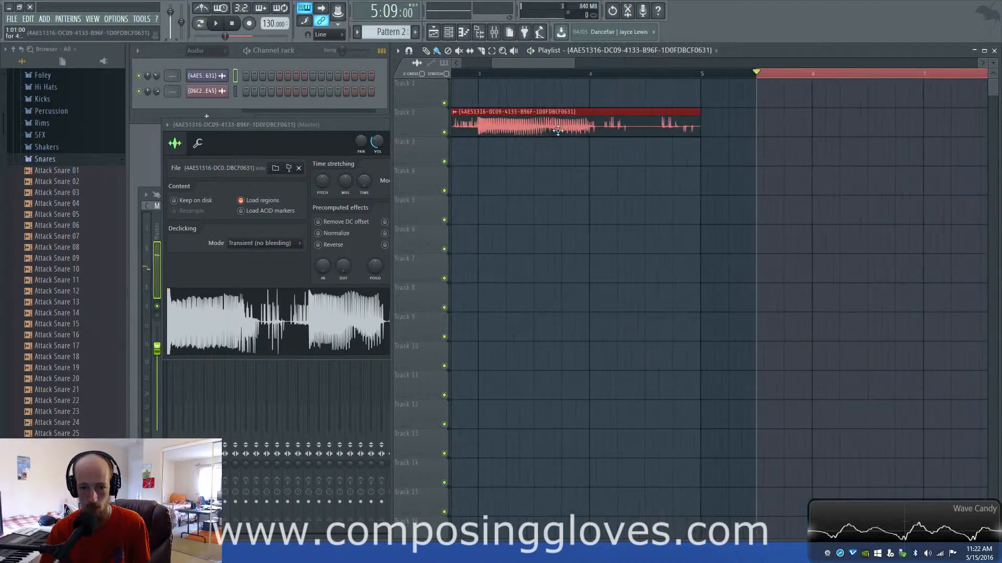
pyautogui.click(766, 63)
pyautogui.keyDown('ctrl'); pyautogui.scroll(-5, 593, 127); pyautogui.keyUp('ctrl')
pyautogui.moveTo(622, 63); pyautogui.dragTo(514, 65)
pyautogui.click(329, 128)
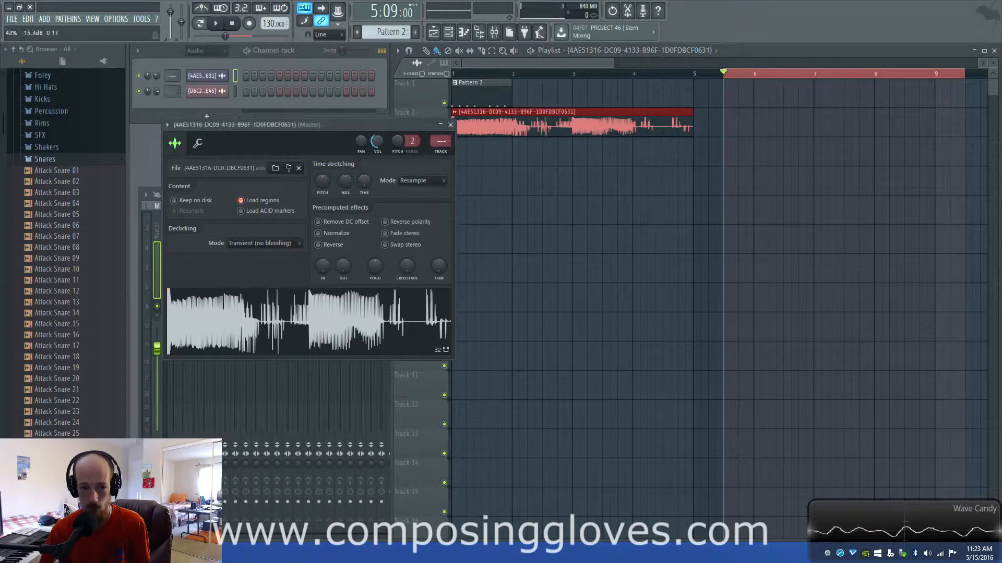
# - Slip the first recording's audio earlier within its clip, and trim the clip to one beat at the start of bar 1
pyautogui.click(463, 78)
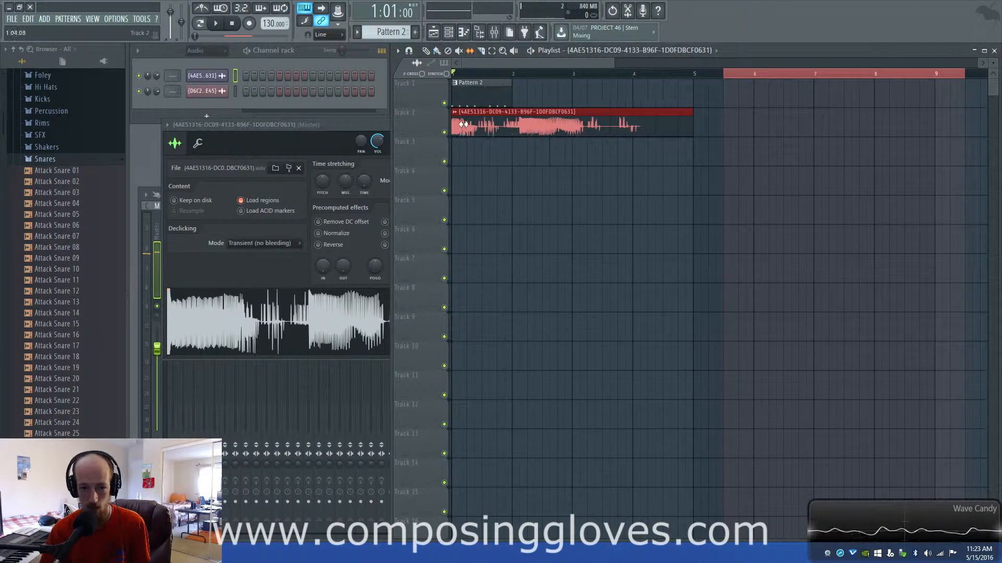
pyautogui.keyDown('ctrl'); pyautogui.scroll(3, 695, 121); pyautogui.keyUp('ctrl')
pyautogui.keyDown('ctrl'); pyautogui.scroll(-3, 695, 121); pyautogui.keyUp('ctrl')
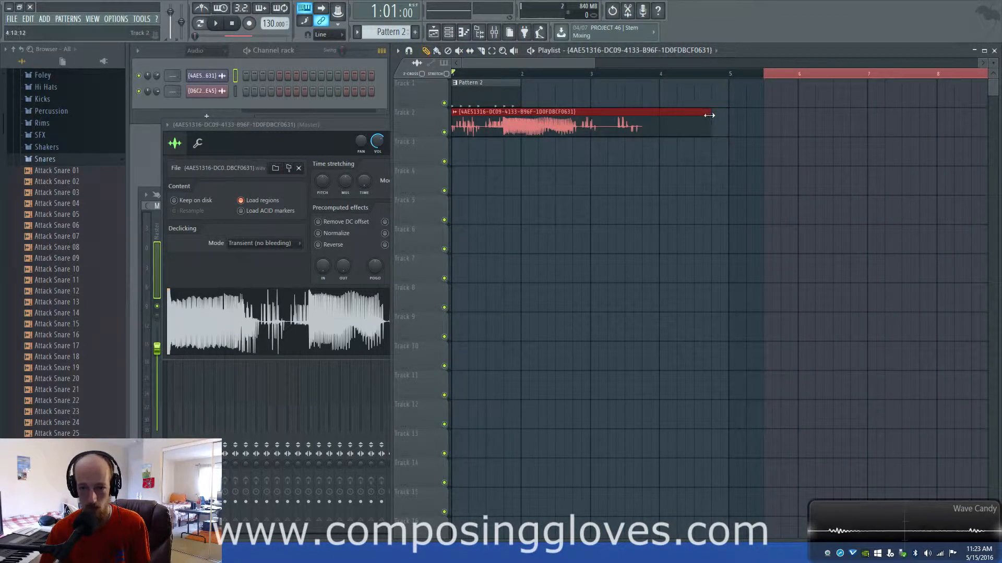
pyautogui.moveTo(709, 115); pyautogui.dragTo(481, 125)
pyautogui.keyDown('ctrl'); pyautogui.scroll(-1, 474, 96); pyautogui.keyUp('ctrl')
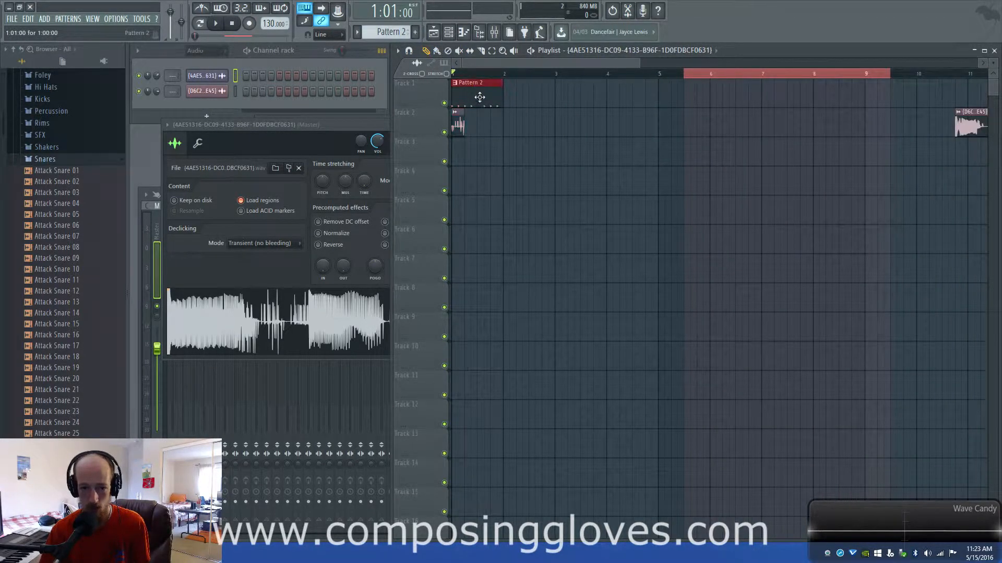
# - Duplicate the Pattern 2 clip along Track 1 until it fills bars 1 to 4
pyautogui.click(699, 66)
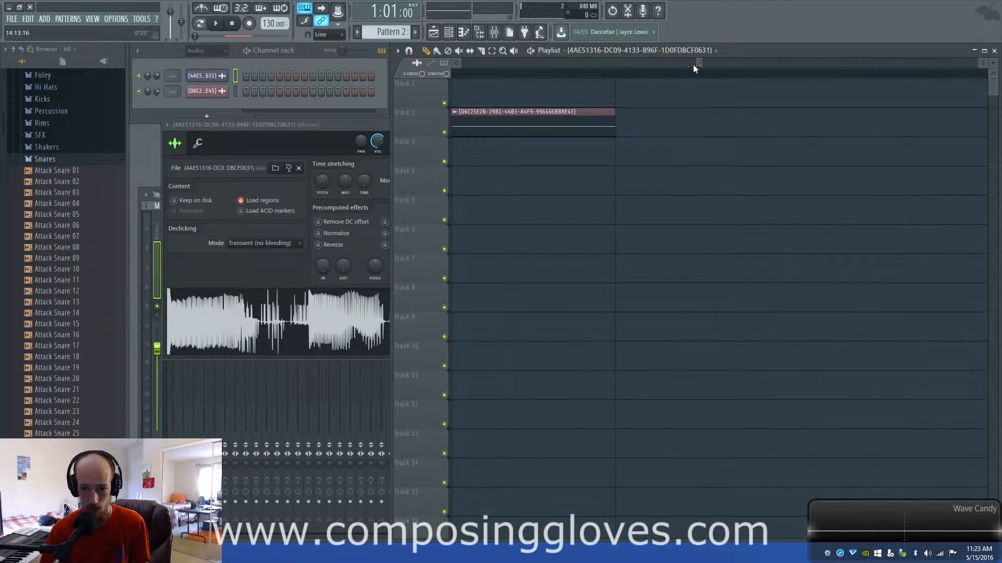
pyautogui.moveTo(694, 65); pyautogui.dragTo(402, 66)
pyautogui.keyDown('ctrl'); pyautogui.click(547, 76); pyautogui.keyUp('ctrl')
pyautogui.keyDown('ctrl'); pyautogui.moveTo(536, 94); pyautogui.dragTo(470, 89); pyautogui.keyUp('ctrl')
pyautogui.hotkey('ctrl', 'b')
pyautogui.hotkey('ctrl', 'b')
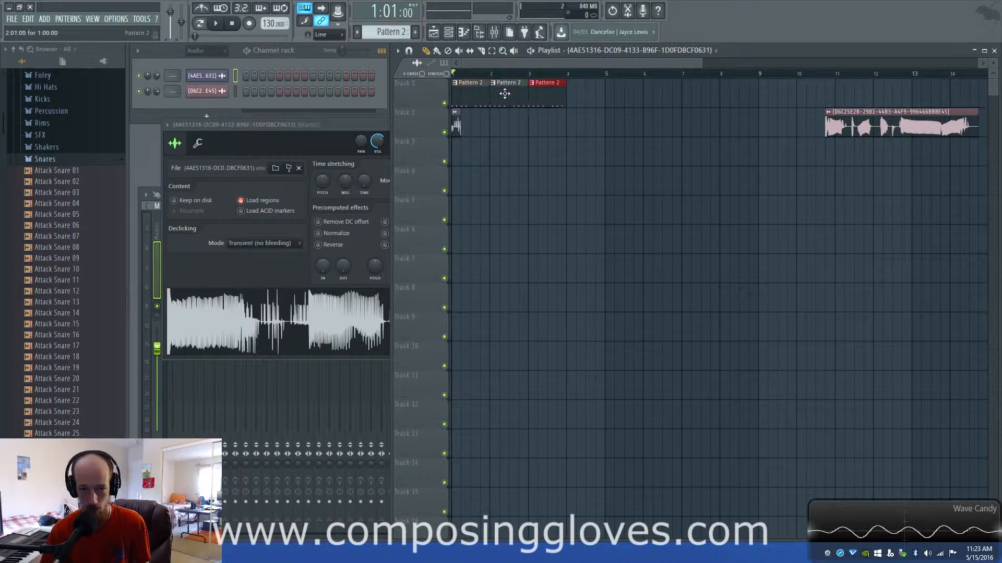
pyautogui.hotkey('ctrl', 'b')
# - Move the second recording to step 5 of bar 1 on Track 2, directly after the first slice, and trim it to six steps
pyautogui.moveTo(872, 120); pyautogui.dragTo(517, 130)
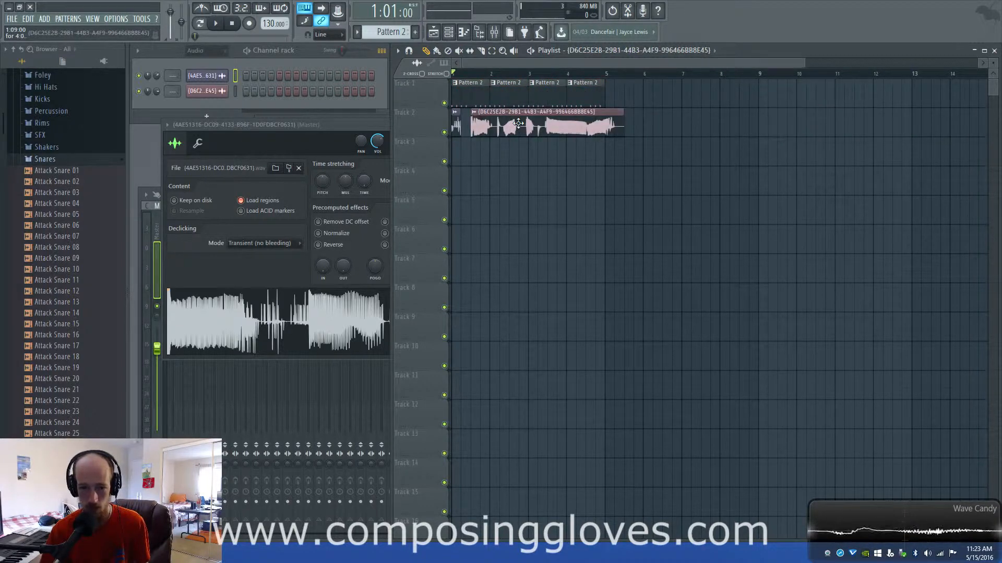
pyautogui.scroll(4, 520, 131)
pyautogui.hscroll(-3, 524, 132)
pyautogui.moveTo(891, 115); pyautogui.dragTo(498, 125)
pyautogui.scroll(3, 521, 141)
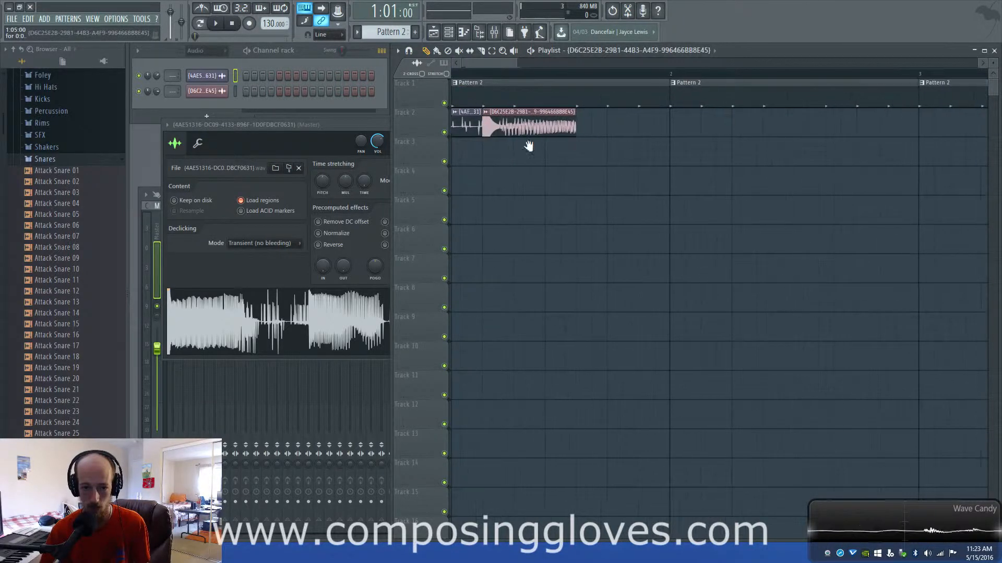
pyautogui.hscroll(-2, 528, 146)
# - Audition the arrangement from bar 1, moving the second recording out of the way to step 14
pyautogui.click(468, 74)
pyautogui.press('space')
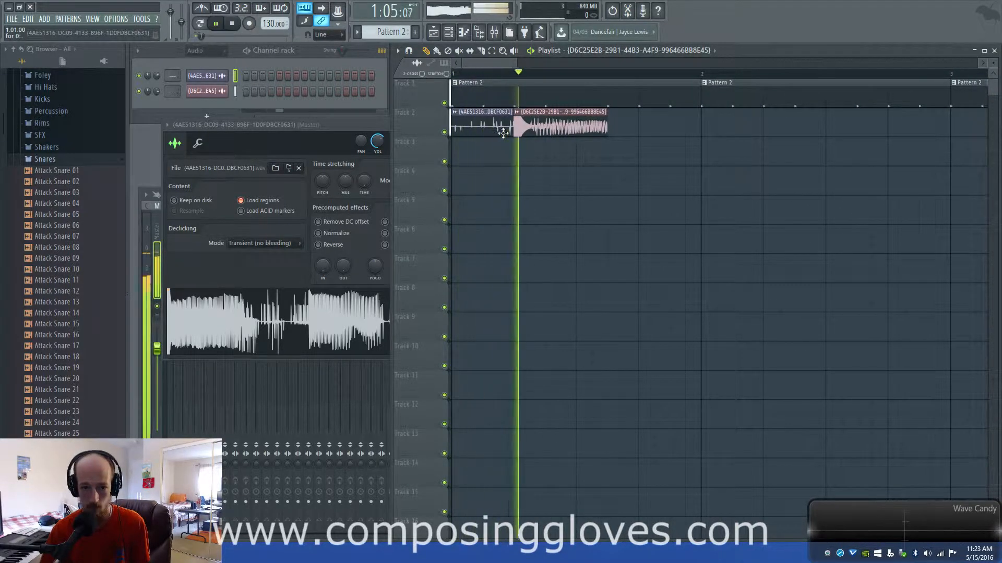
pyautogui.moveTo(527, 129); pyautogui.dragTo(667, 129)
pyautogui.press('space')
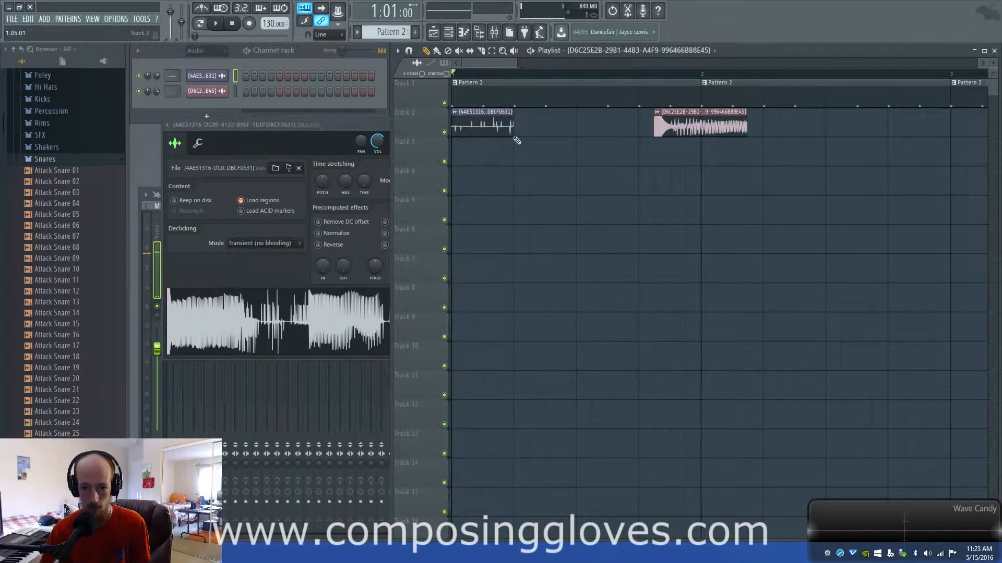
pyautogui.press('space')
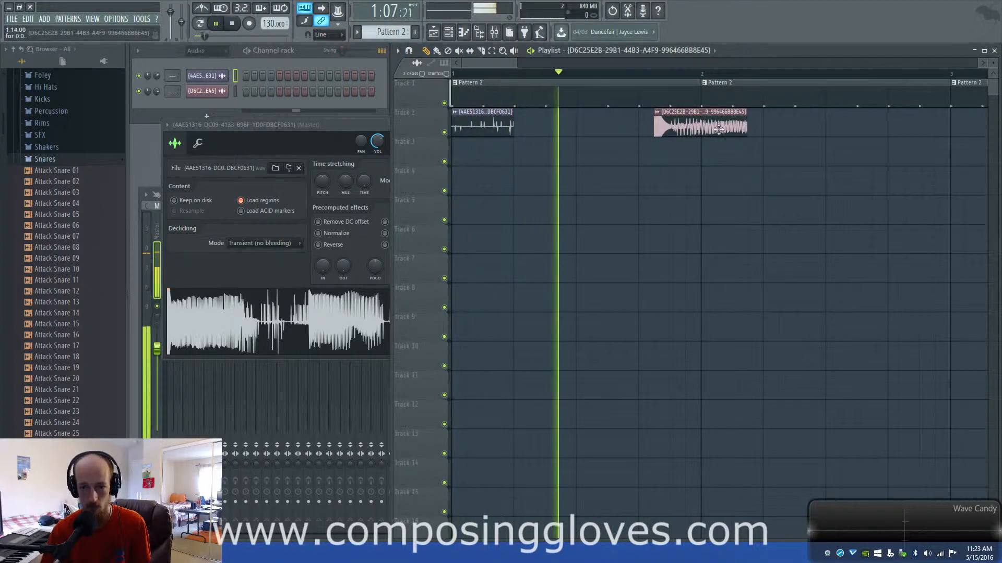
pyautogui.press('space')
# - Move the second recording to step 6 of bar 1 and slip its audio, leaving one-step slices on steps 6 and 8
pyautogui.moveTo(712, 128); pyautogui.dragTo(588, 128)
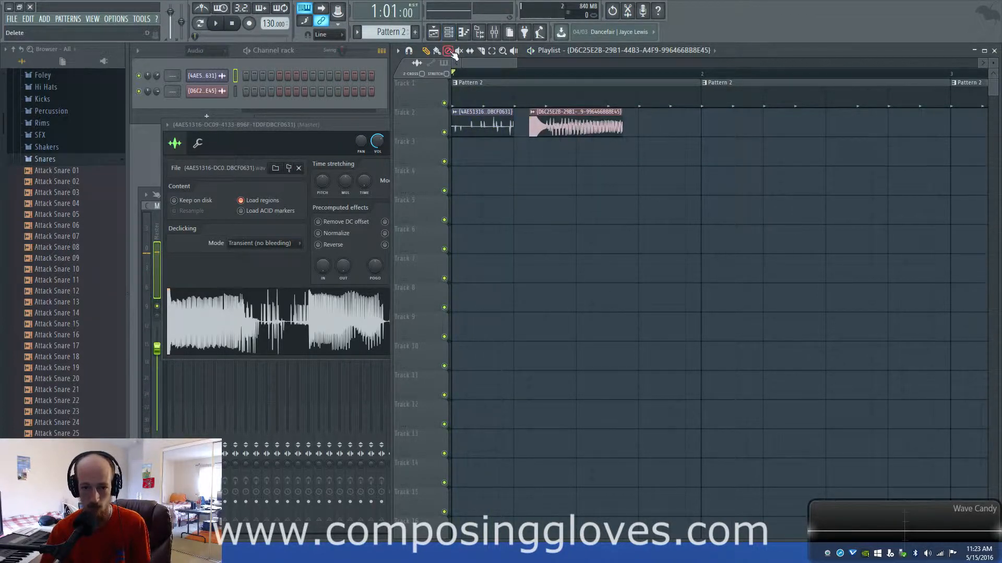
pyautogui.click(470, 51)
pyautogui.moveTo(551, 125); pyautogui.dragTo(520, 125)
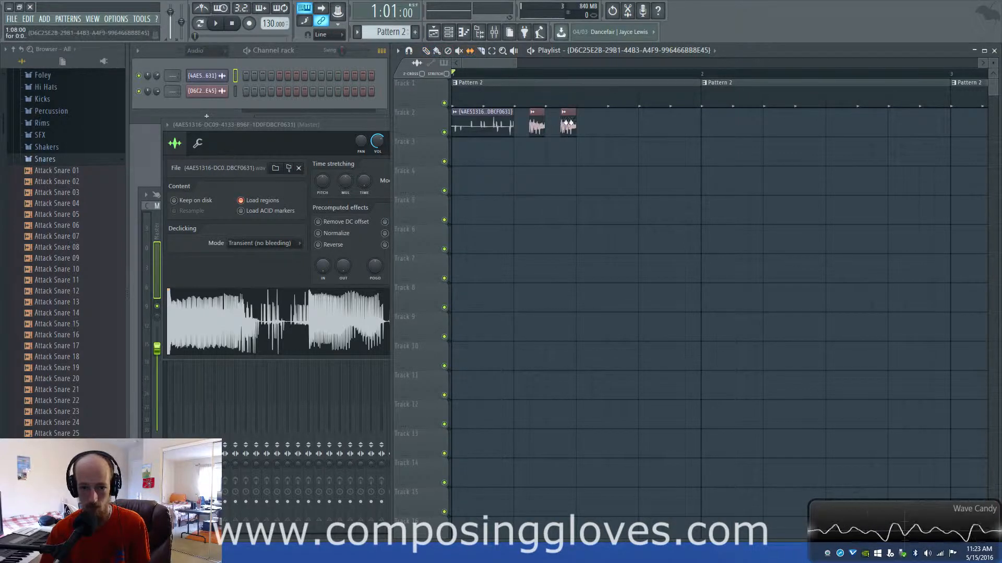
# - Audition from bar 1 and slip the audio inside the one-step slice on step 8
pyautogui.press('space')
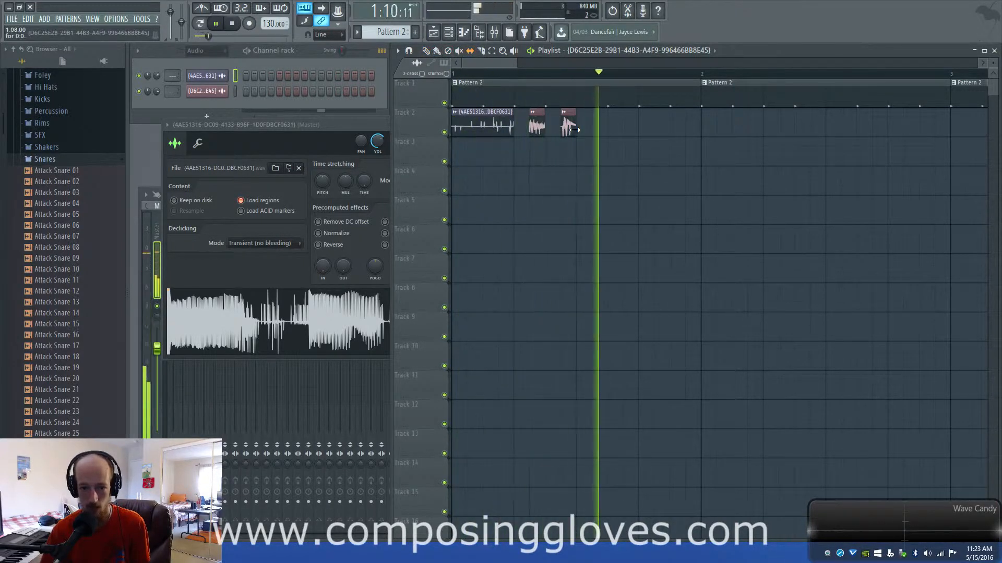
pyautogui.press('space')
pyautogui.press('space')
pyautogui.press('space')
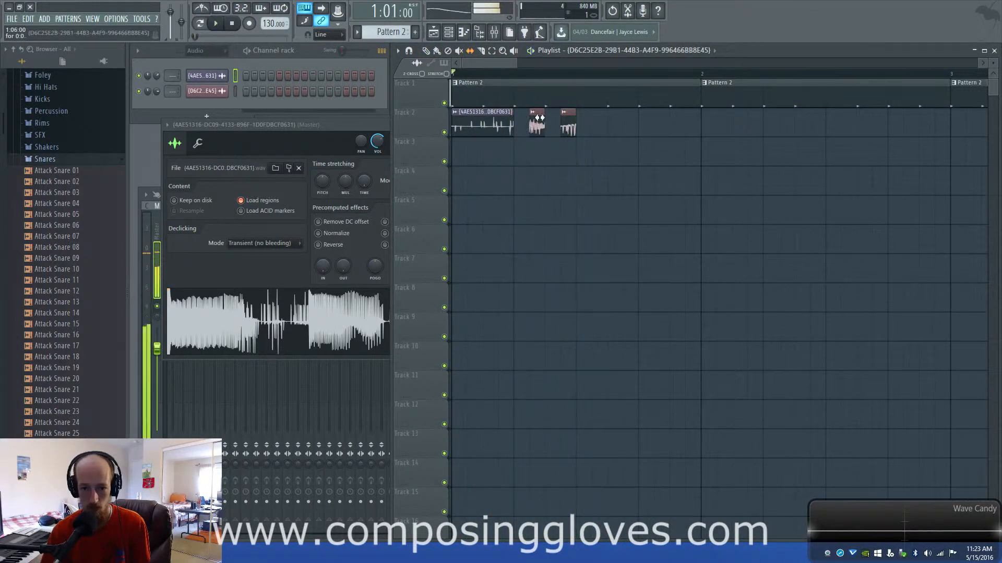
# - Move the step 6 slice to step 10 of bar 1 and slip its audio to another section while auditioning
pyautogui.moveTo(538, 113); pyautogui.dragTo(610, 115)
pyautogui.press('space')
pyautogui.press('space')
pyautogui.press('space')
pyautogui.press('space')
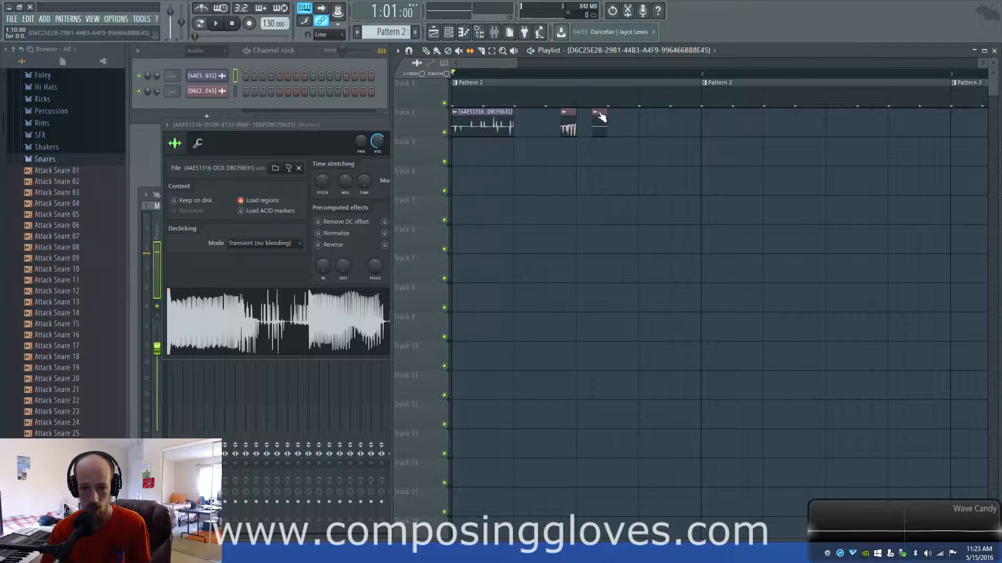
pyautogui.press('space')
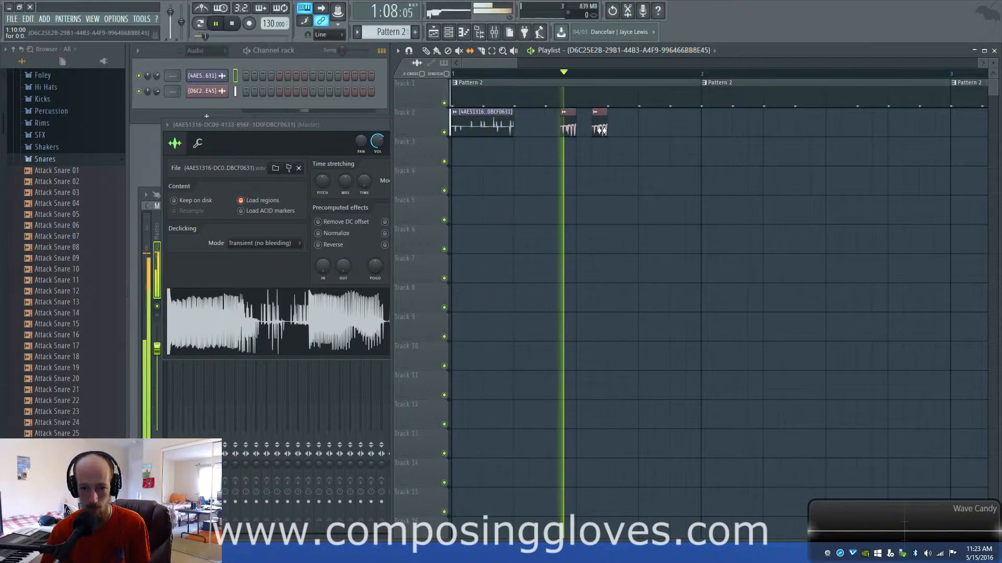
pyautogui.press('space')
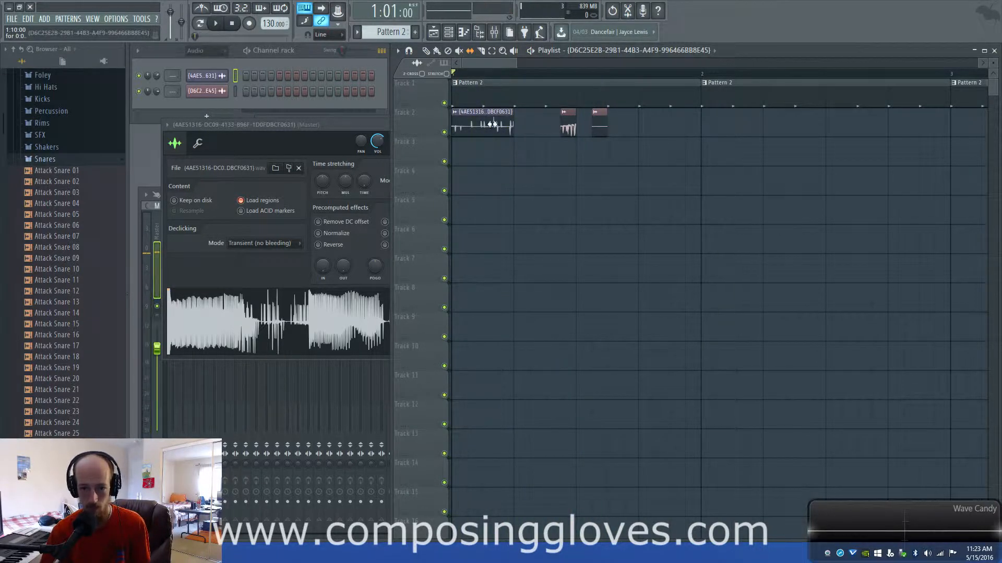
pyautogui.press('space')
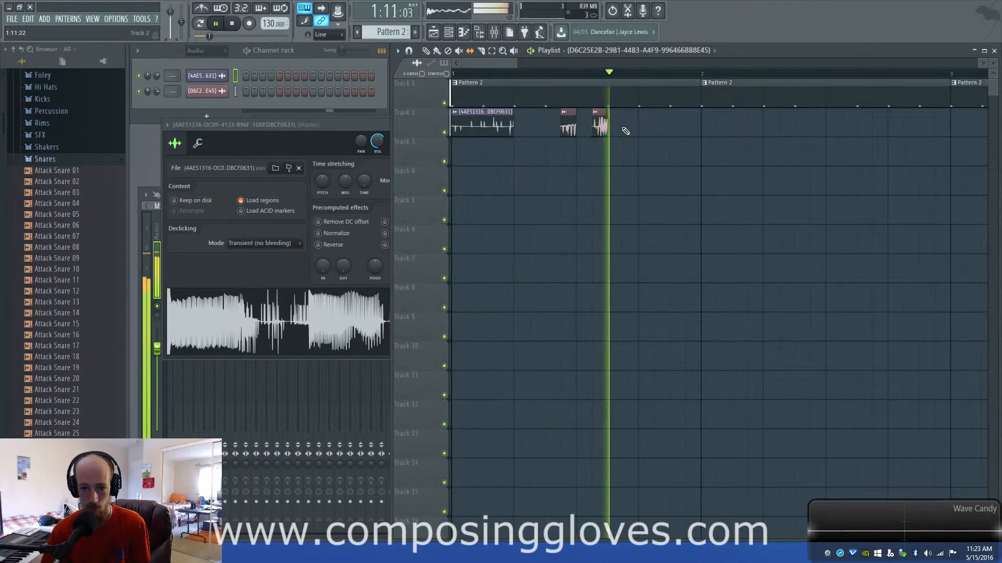
pyautogui.press('space')
# - Copy the first recording's four-step slice to step 13 of bar 1, slip its audio and trim it to one step on step 16
pyautogui.moveTo(487, 111); pyautogui.dragTo(665, 114)
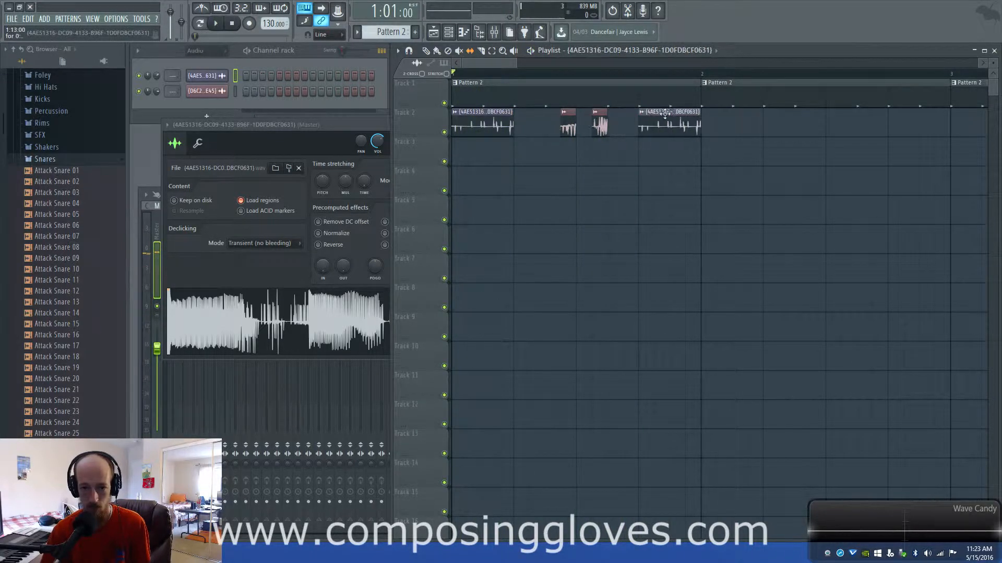
pyautogui.press('space')
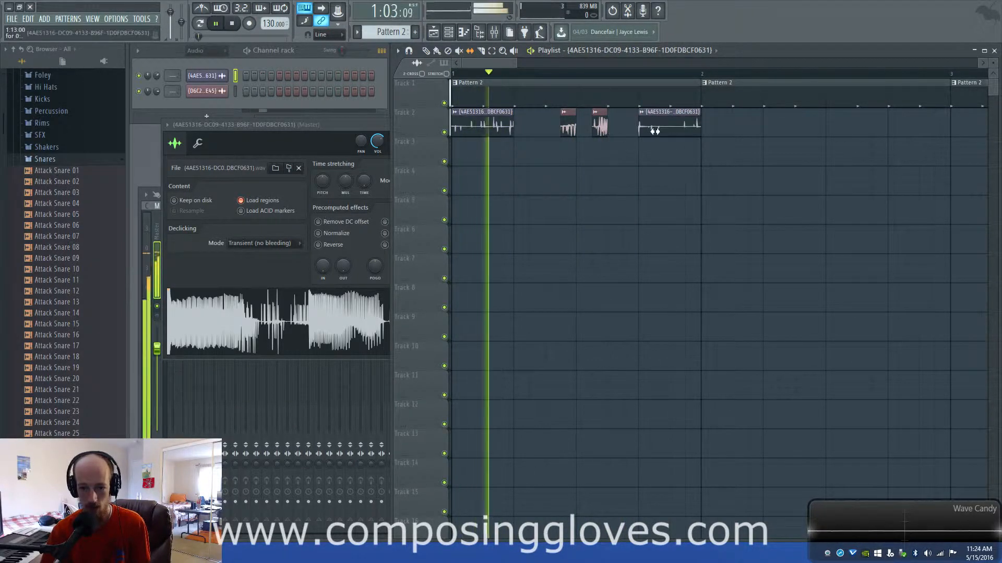
pyautogui.press('space')
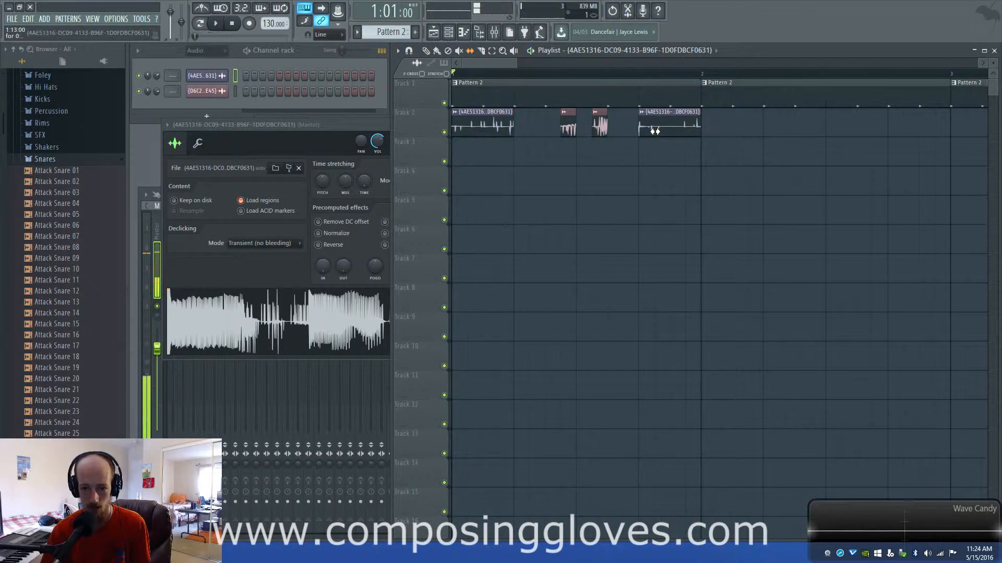
pyautogui.scroll(-2, 554, 122)
pyautogui.scroll(2, 553, 123)
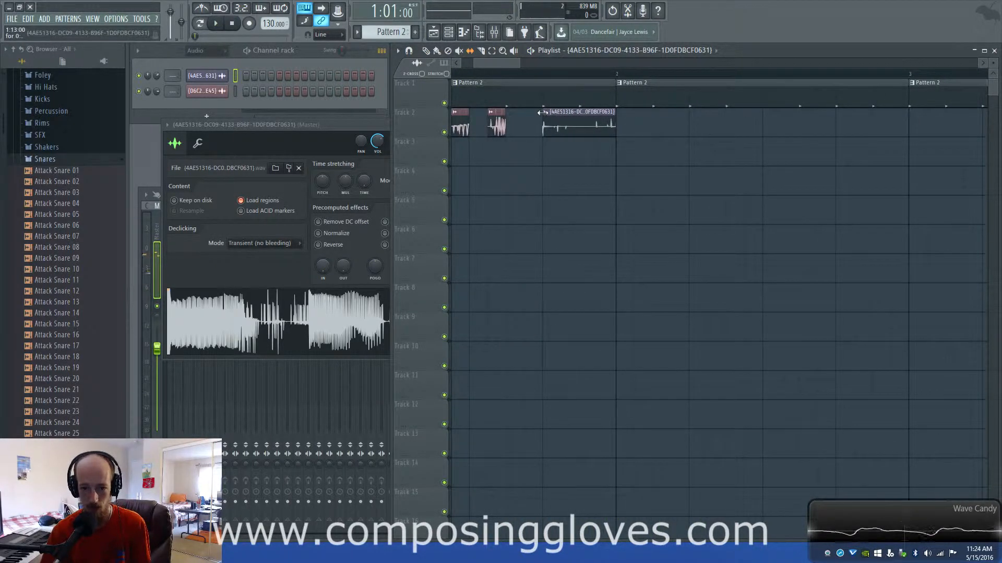
pyautogui.moveTo(543, 112); pyautogui.dragTo(599, 125)
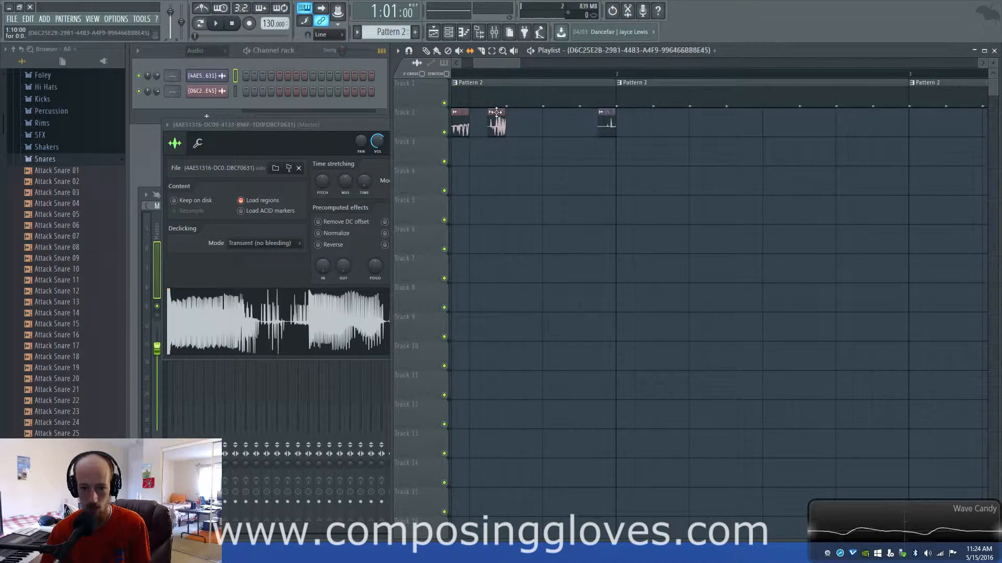
# - Copy the second recording's step 10 slice to step 13 of bar 1, slip its audio and audition the bar
pyautogui.moveTo(495, 112); pyautogui.dragTo(549, 121)
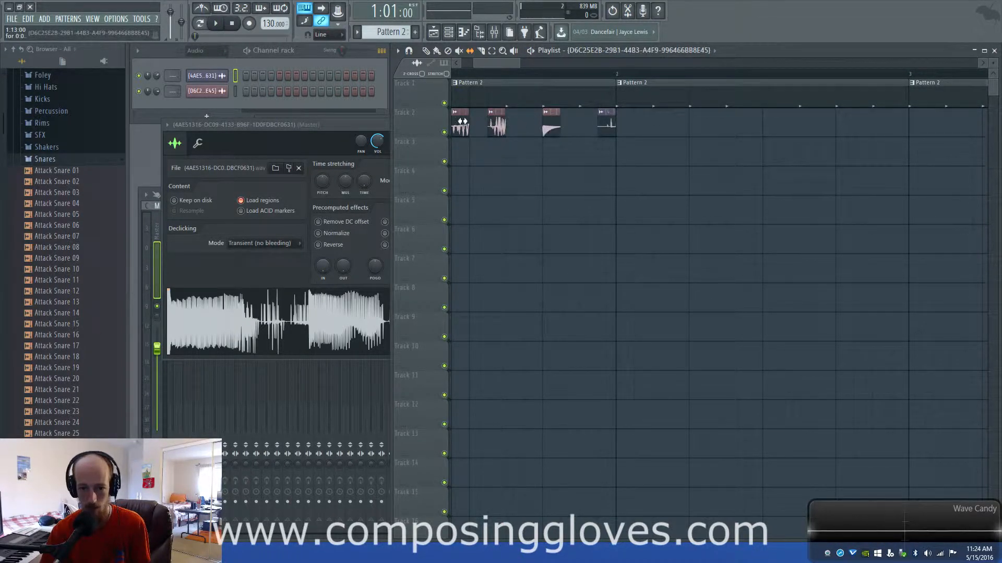
pyautogui.press('space')
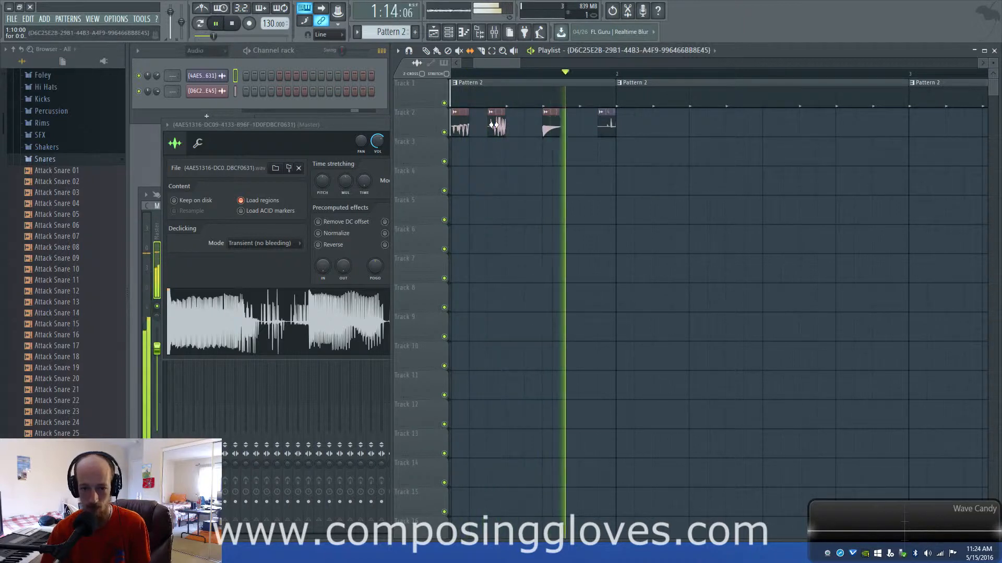
pyautogui.press('space')
# - Copy the first recording's four-step slice to the start of bar 2 and slip its audio while auditioning
pyautogui.scroll(-2, 493, 130)
pyautogui.scroll(-2, 563, 145)
pyautogui.scroll(4, 572, 140)
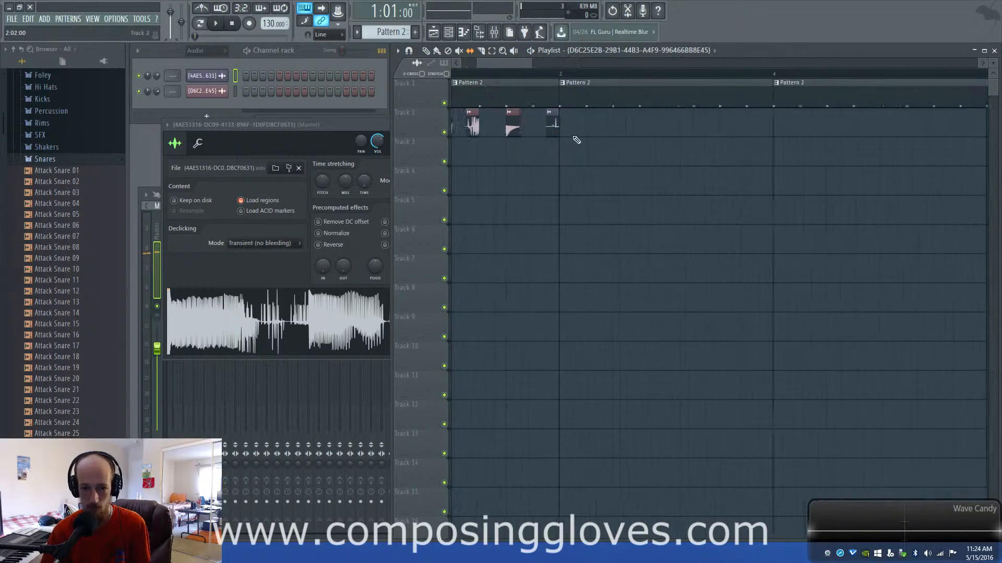
pyautogui.hscroll(-2, 613, 146)
pyautogui.scroll(1, 484, 80)
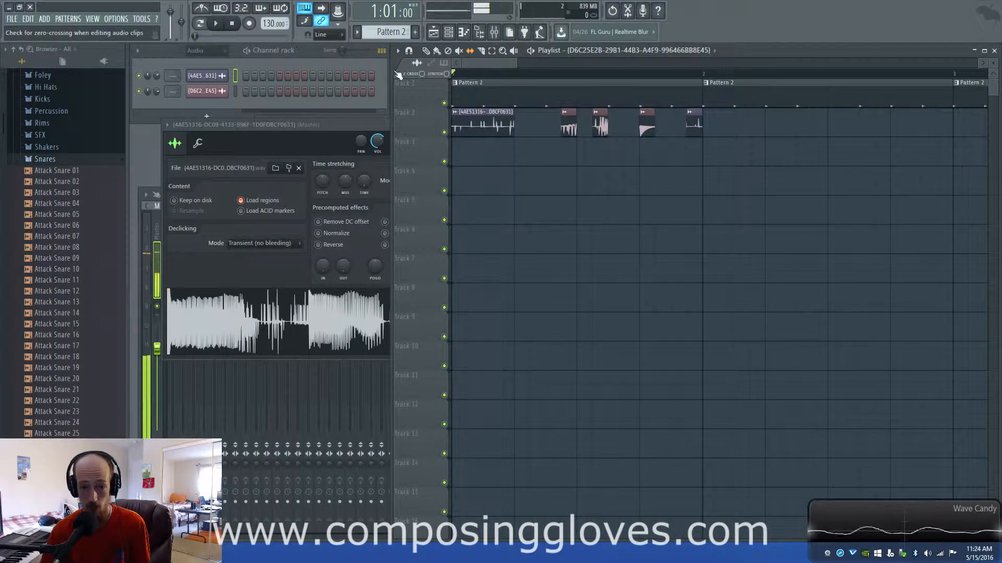
pyautogui.click(426, 51)
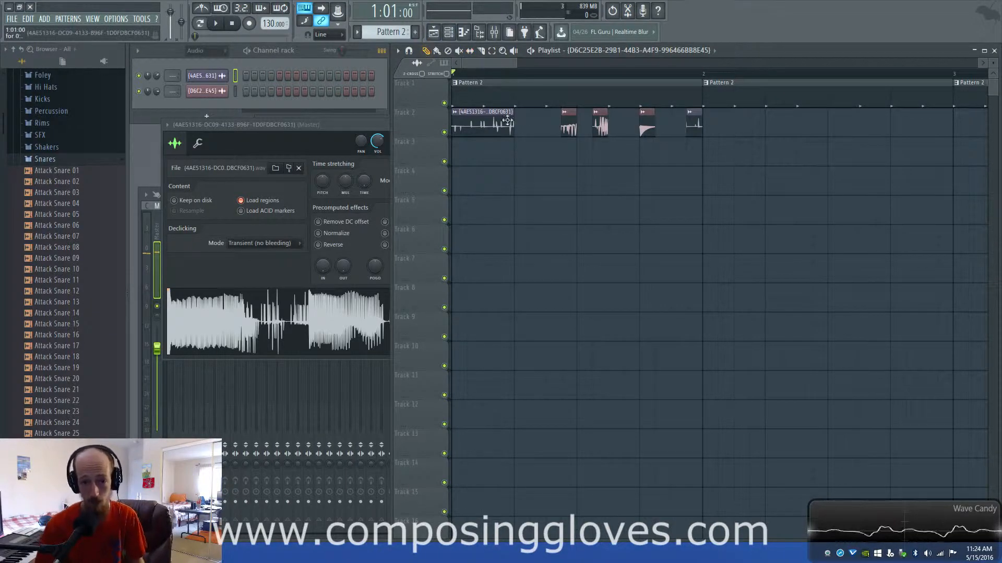
pyautogui.moveTo(498, 124); pyautogui.dragTo(749, 123)
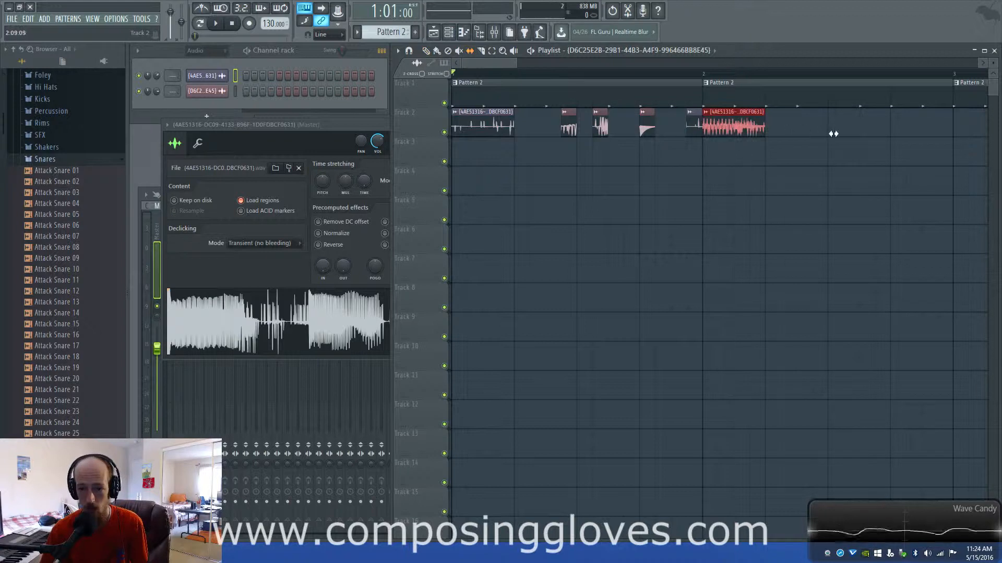
pyautogui.press('space')
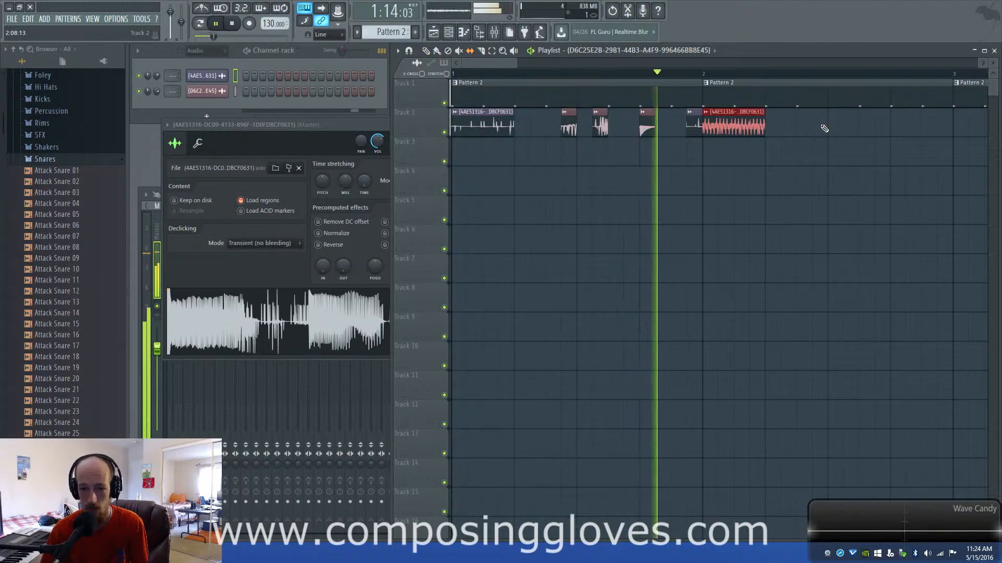
pyautogui.press('space')
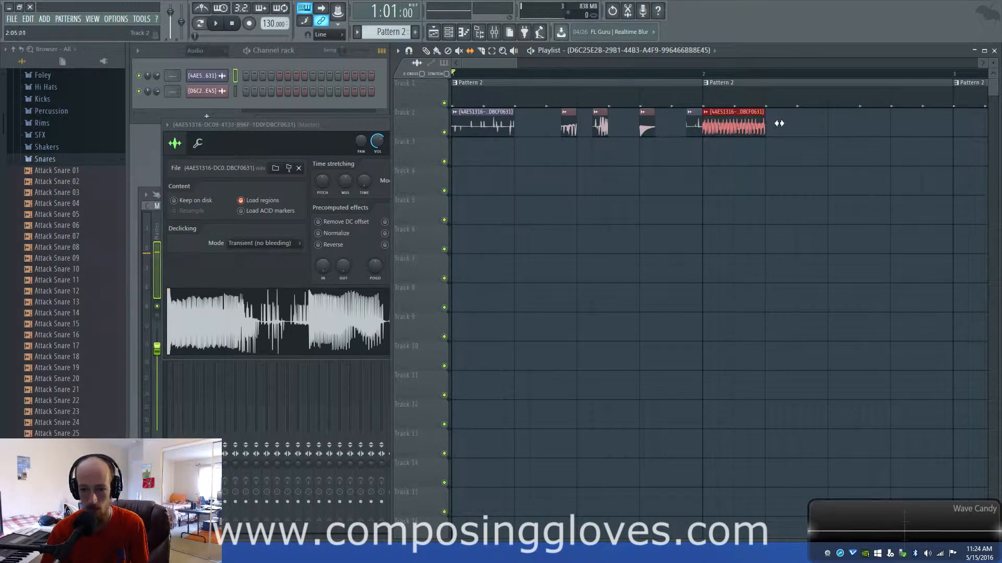
pyautogui.press('space')
# - Shorten the slice at the start of bar 2 to two steps, copy it to step 3 and slip the copy's audio
pyautogui.moveTo(765, 124); pyautogui.dragTo(745, 112)
pyautogui.press('space')
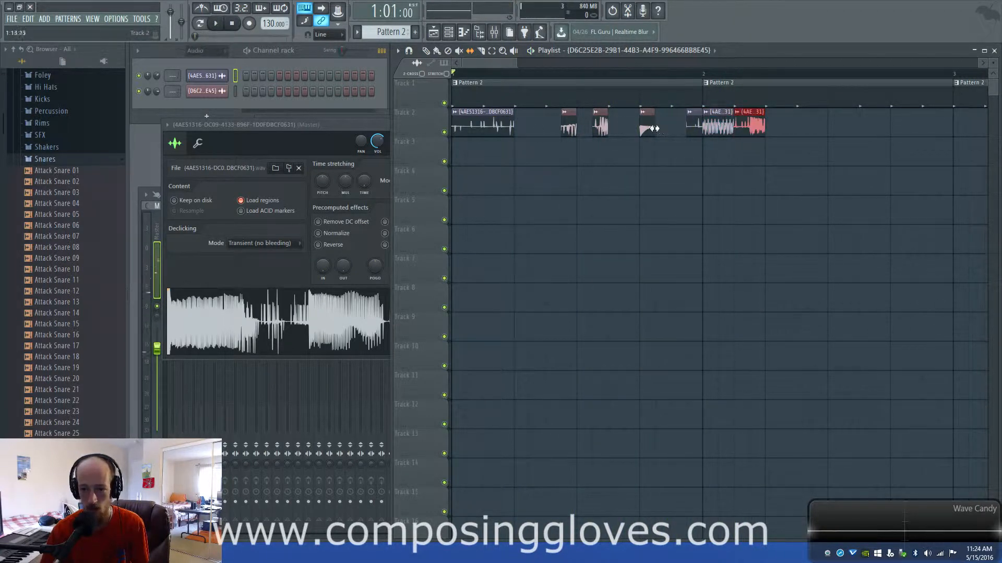
pyautogui.press('space')
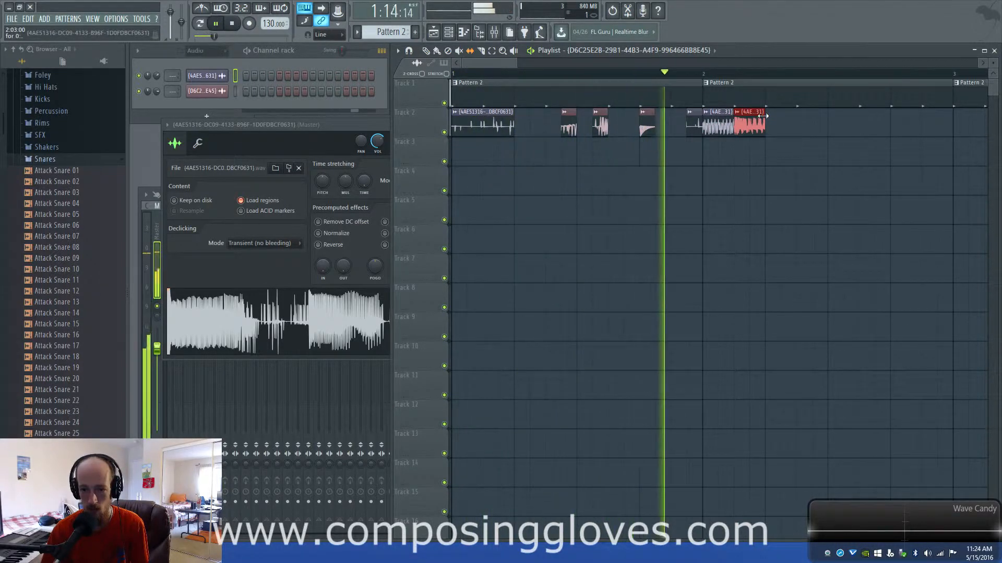
pyautogui.press('space')
# - Add a two-step slice of the first recording on step 5 of bar 2 and a one-step slice of the second on step 7
pyautogui.scroll(-2, 752, 117)
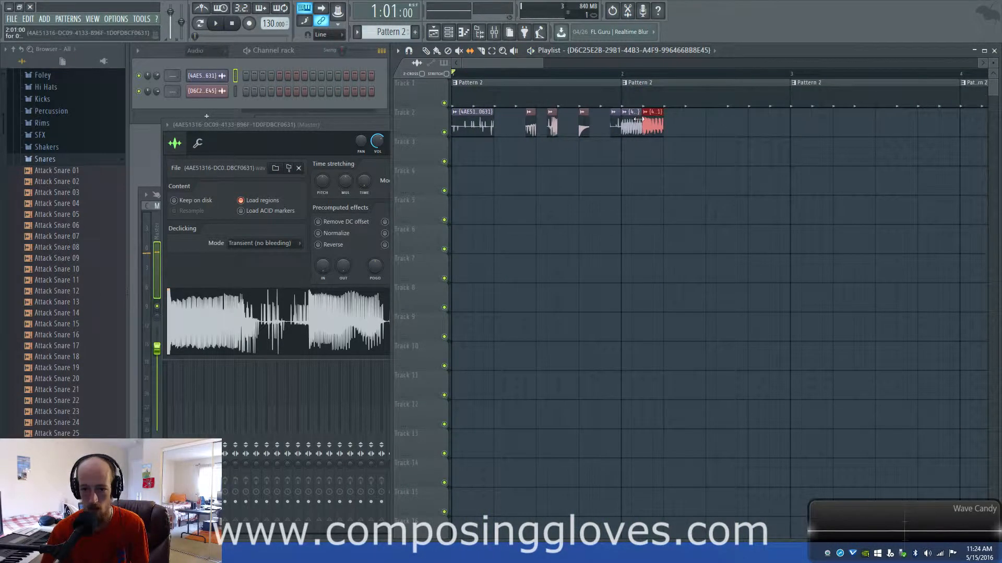
pyautogui.moveTo(476, 111); pyautogui.dragTo(703, 112)
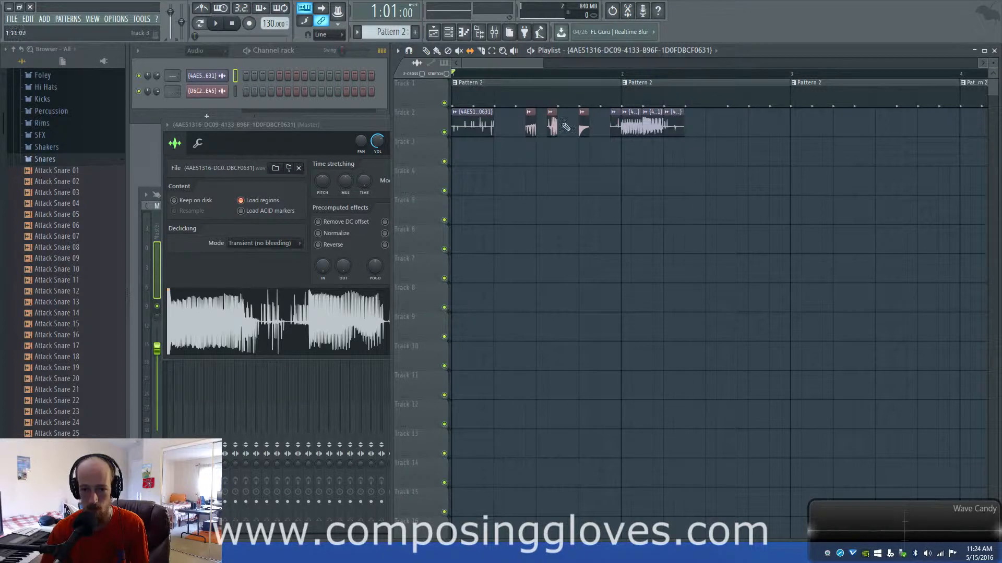
pyautogui.scroll(2, 532, 113)
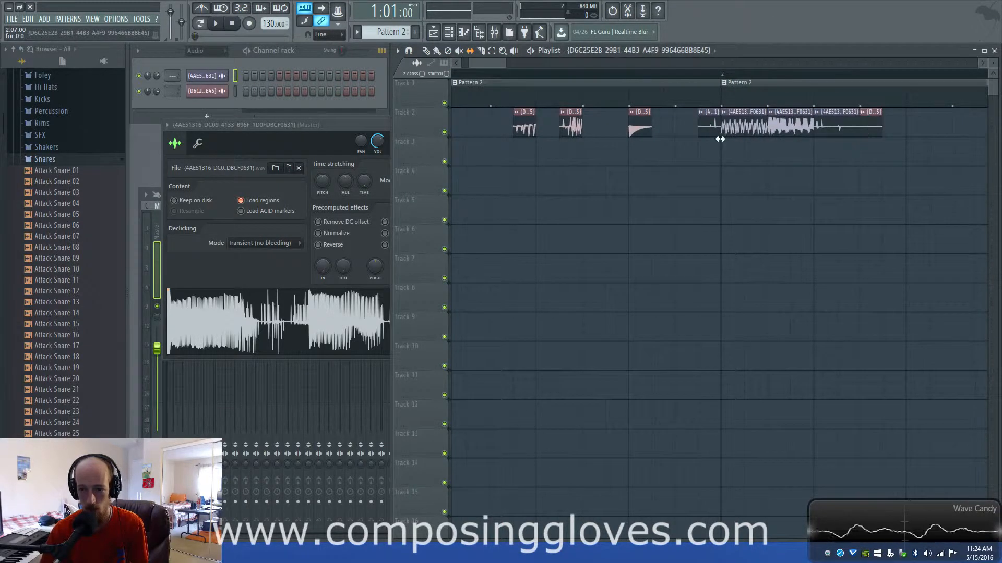
pyautogui.press('space')
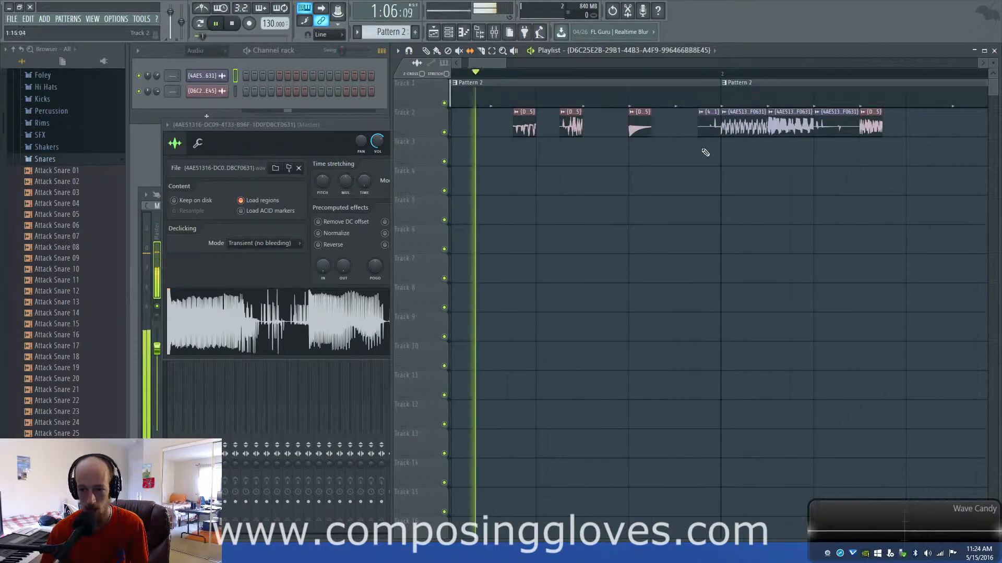
pyautogui.scroll(-2, 707, 152)
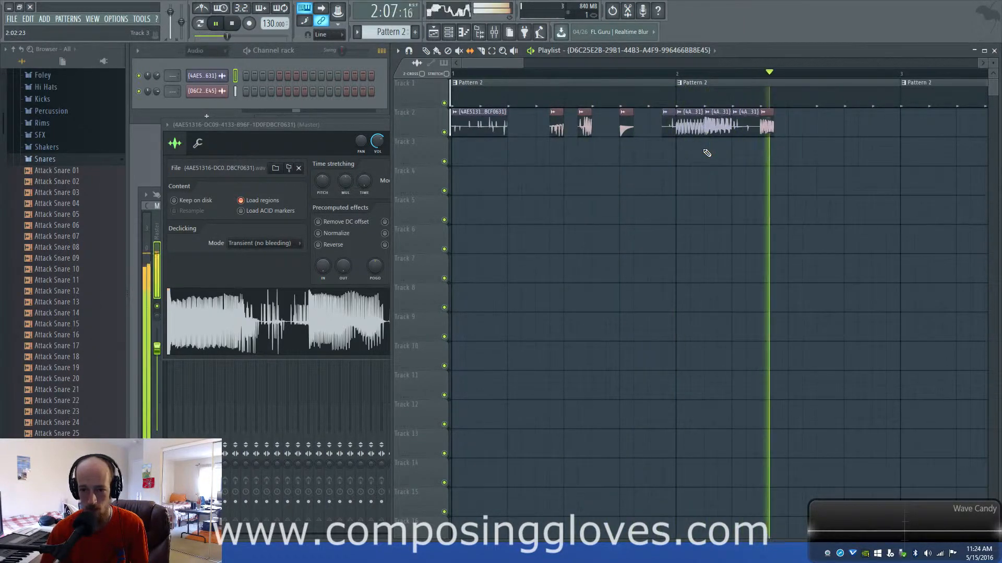
pyautogui.press('space')
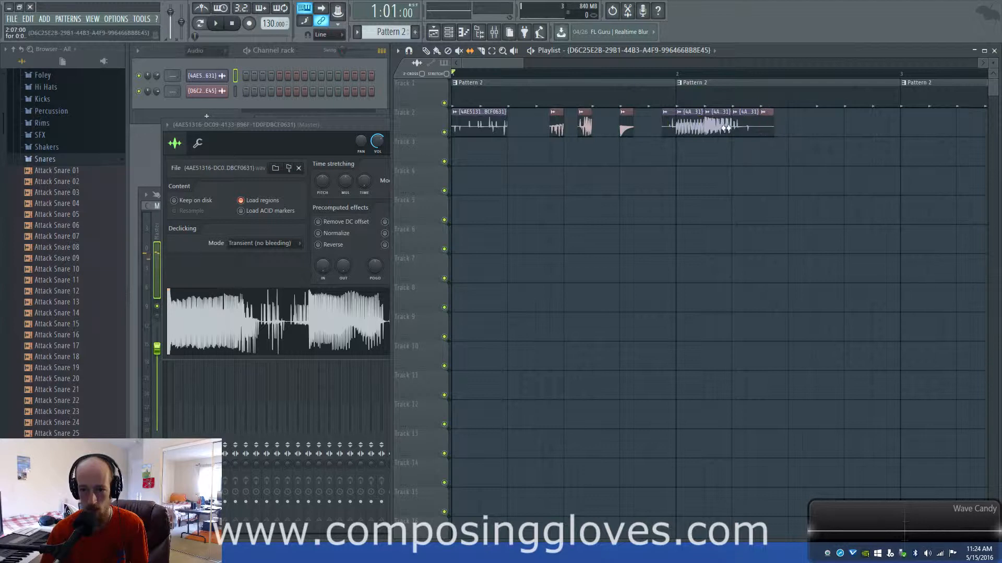
# - Slip the audio of the bar 2 slices on steps 3 and 7 to different sections while auditioning
pyautogui.press('space')
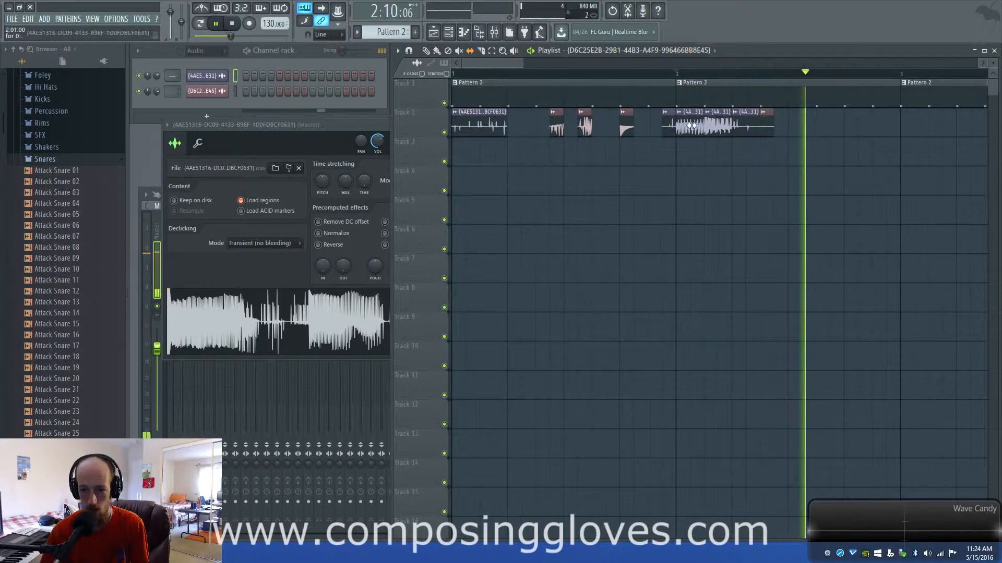
pyautogui.press('space')
pyautogui.moveTo(713, 126); pyautogui.dragTo(722, 126)
pyautogui.press('space')
pyautogui.press('space')
pyautogui.press('space')
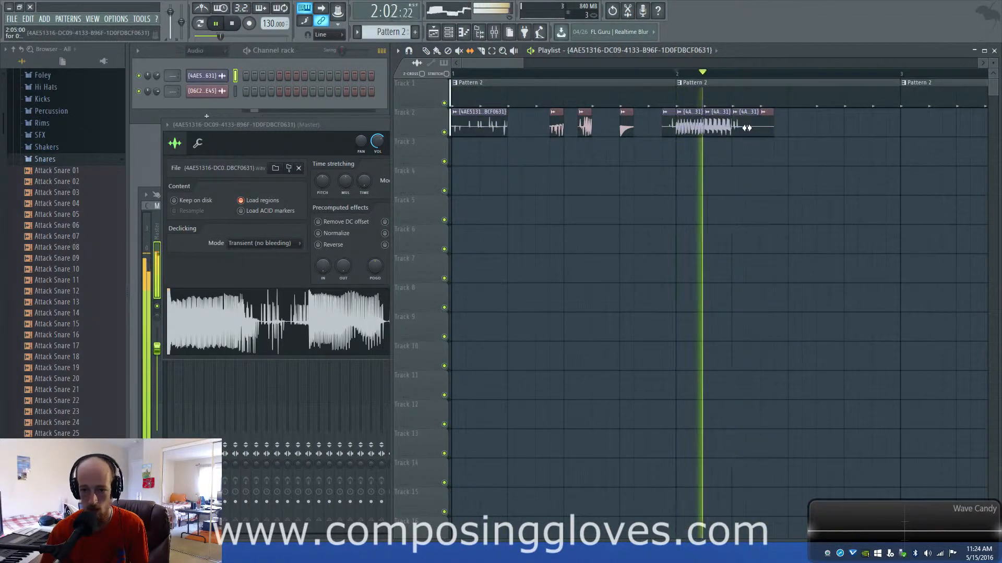
pyautogui.press('space')
pyautogui.press('space')
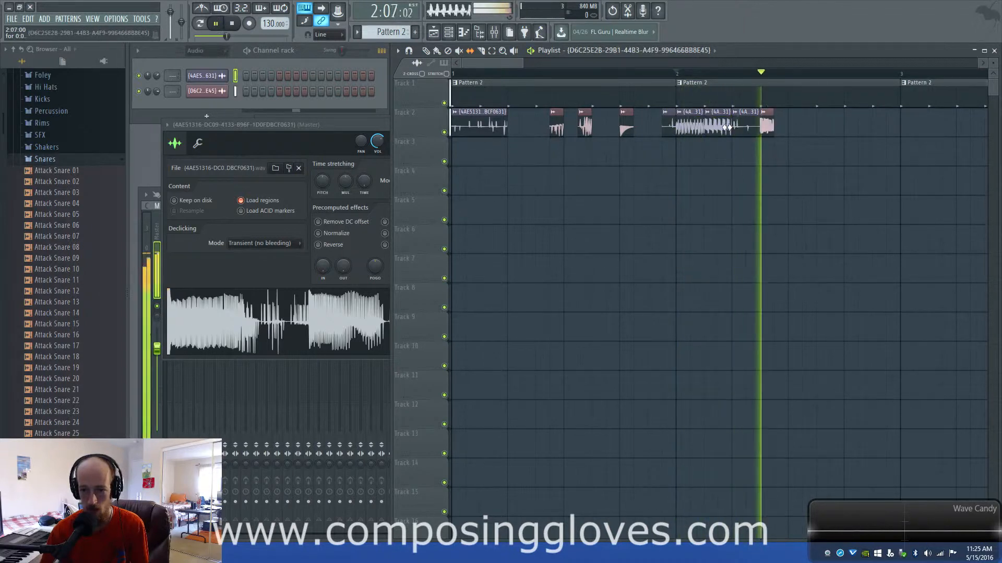
pyautogui.press('space')
# - Start playback from bar 2 and move the second recording's slice from step 7 to step 13 of that bar
pyautogui.click(764, 112)
pyautogui.click(789, 114)
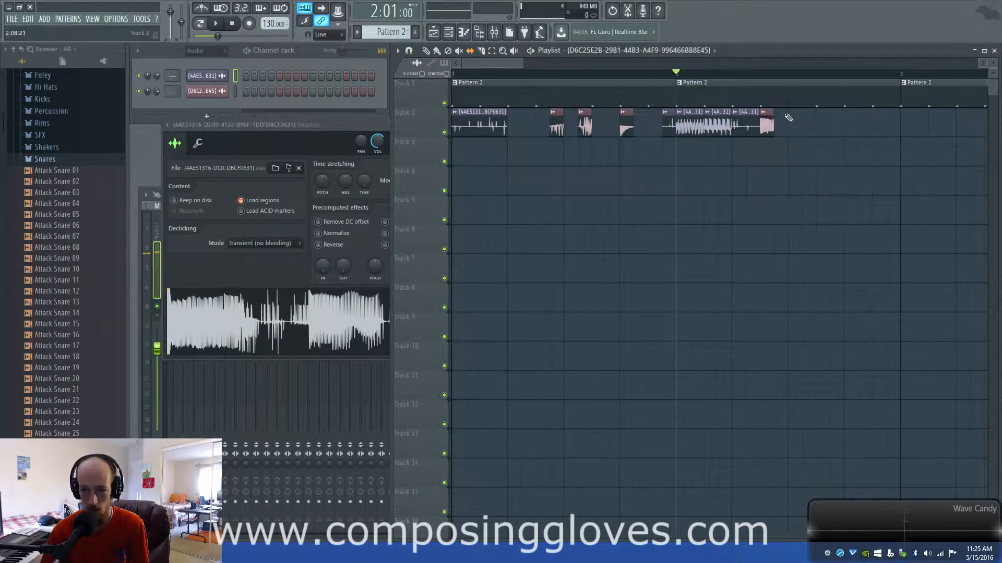
pyautogui.moveTo(767, 113); pyautogui.dragTo(780, 113)
pyautogui.press('space')
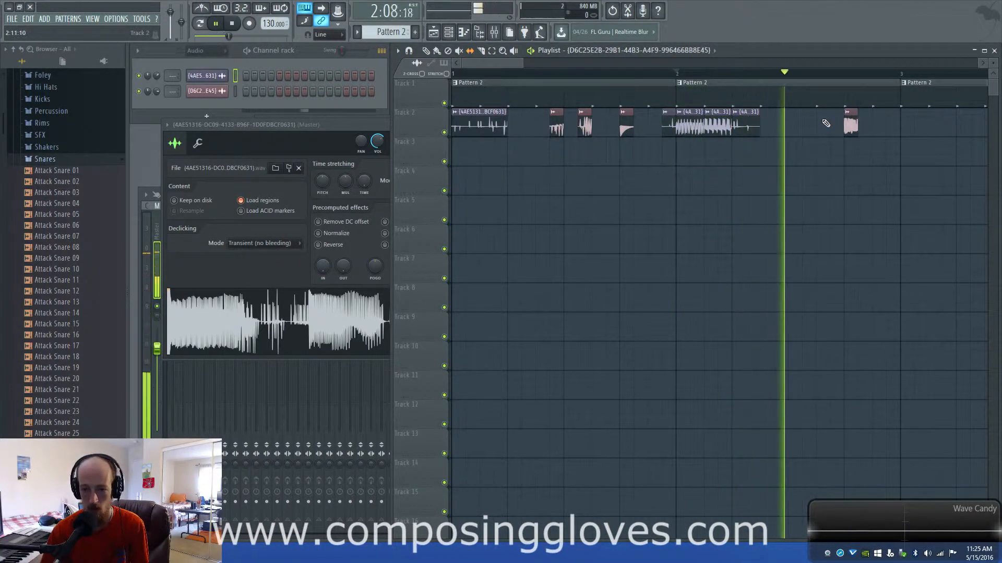
pyautogui.press('space')
# - Lengthen the slice on step 13 of bar 2 to four steps and slip its audio while auditioning
pyautogui.keyDown('ctrl'); pyautogui.scroll(-2, 729, 134); pyautogui.keyUp('ctrl')
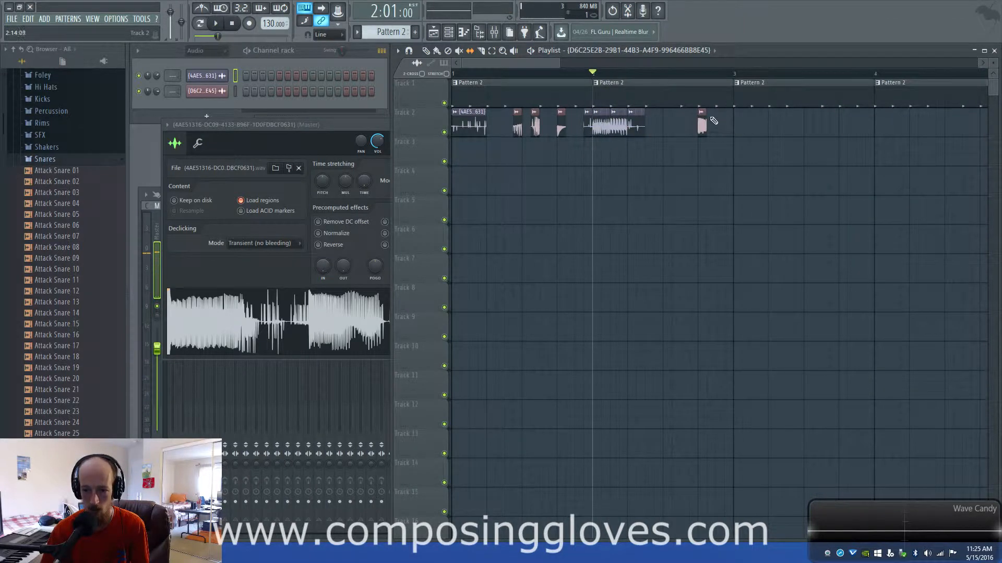
pyautogui.press('space')
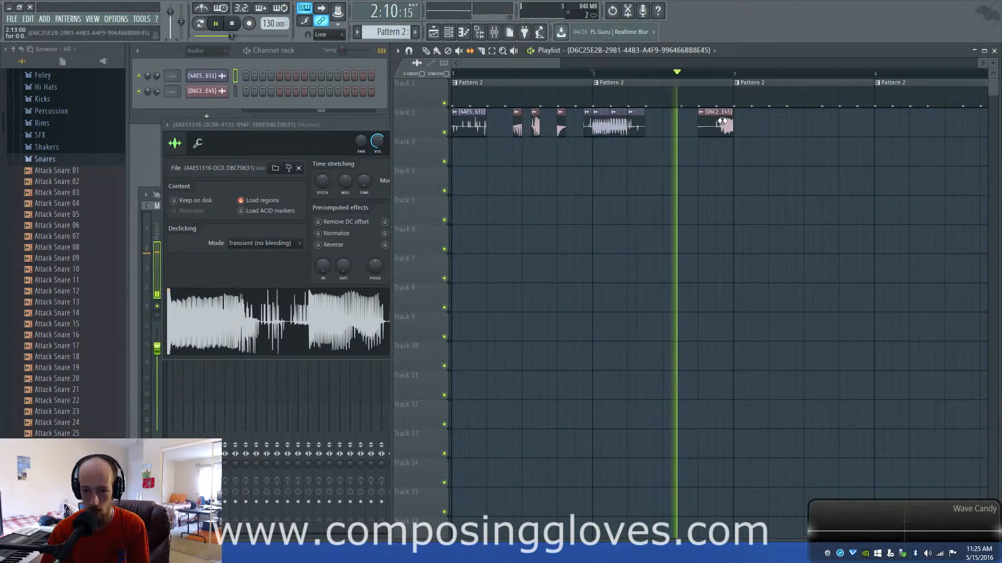
pyautogui.press('space')
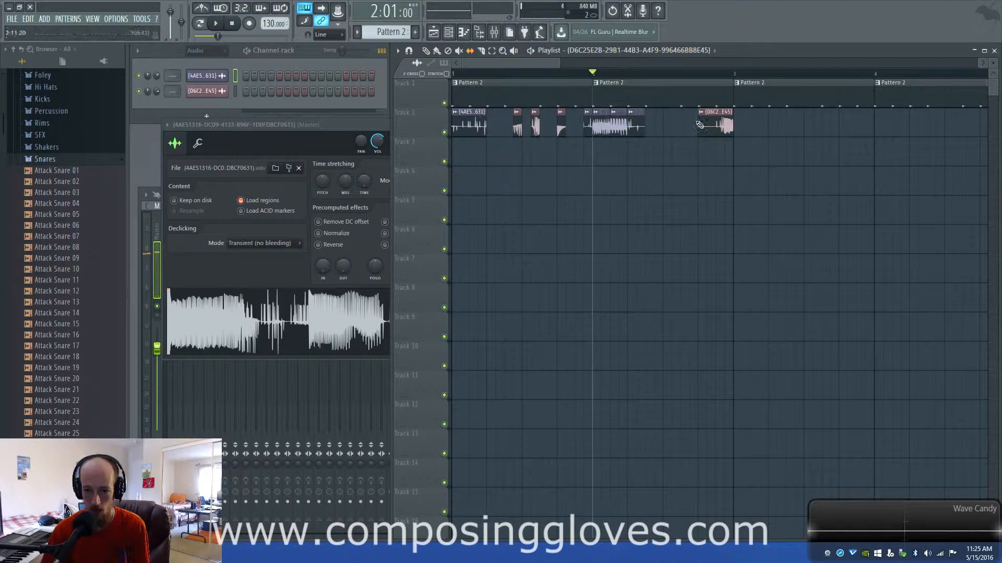
# - Audition the arrangement from bar 2, return playback to bar 1, and show the Unsorted channels while listening again
pyautogui.moveTo(533, 74); pyautogui.dragTo(318, 67)
pyautogui.press('space')
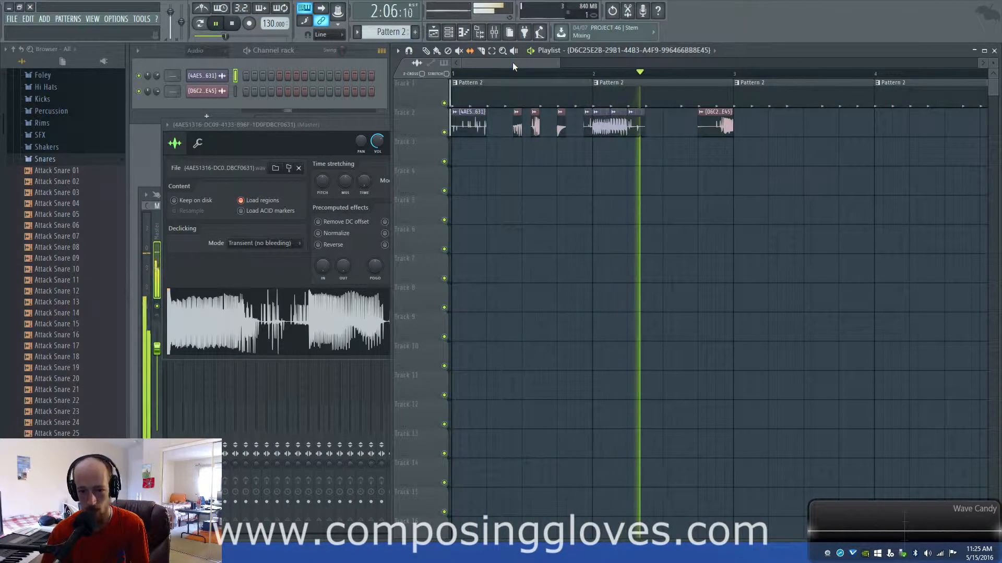
pyautogui.press('space')
pyautogui.scroll(-2, 574, 112)
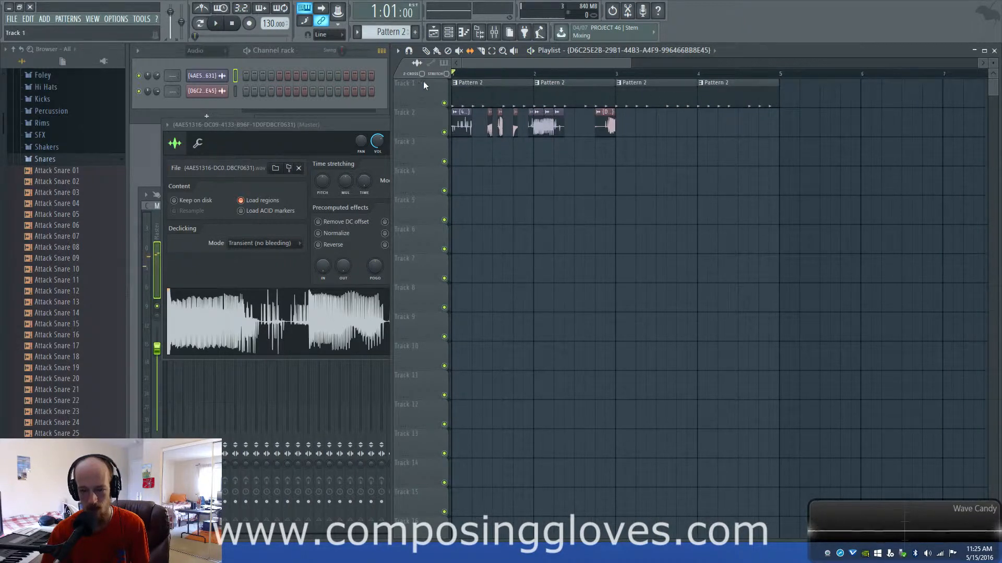
pyautogui.click(483, 75)
pyautogui.click(221, 52)
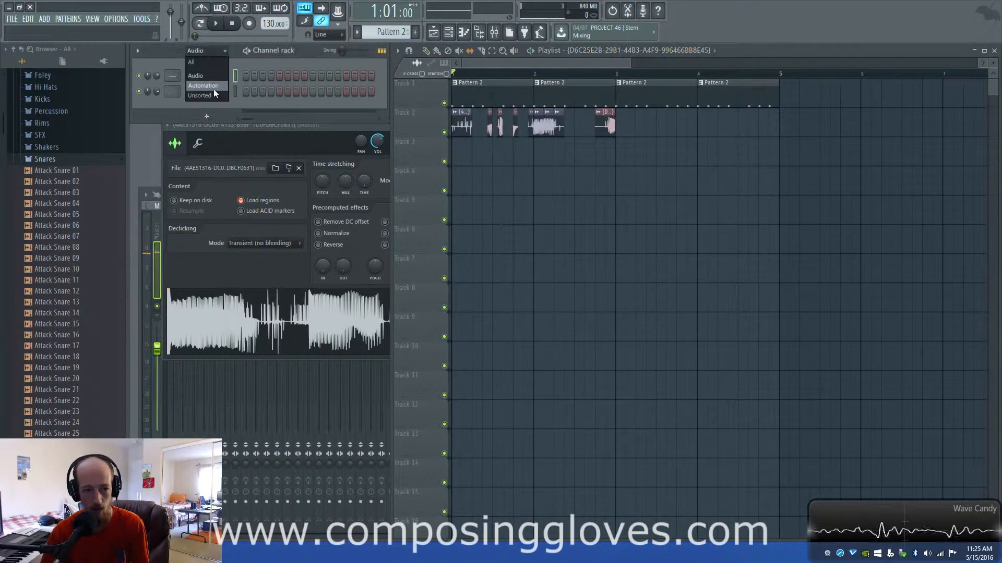
pyautogui.click(214, 92)
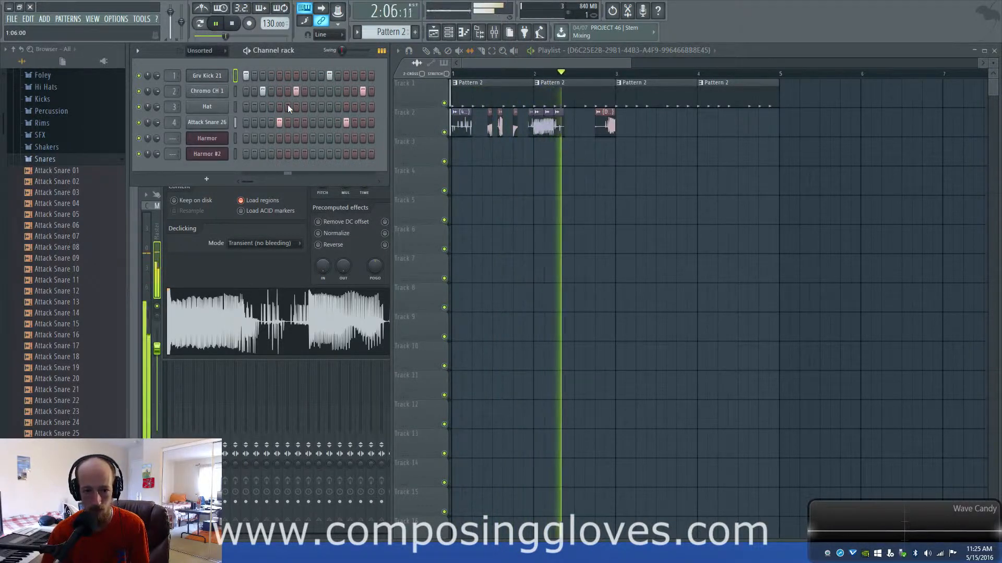
pyautogui.press('space')
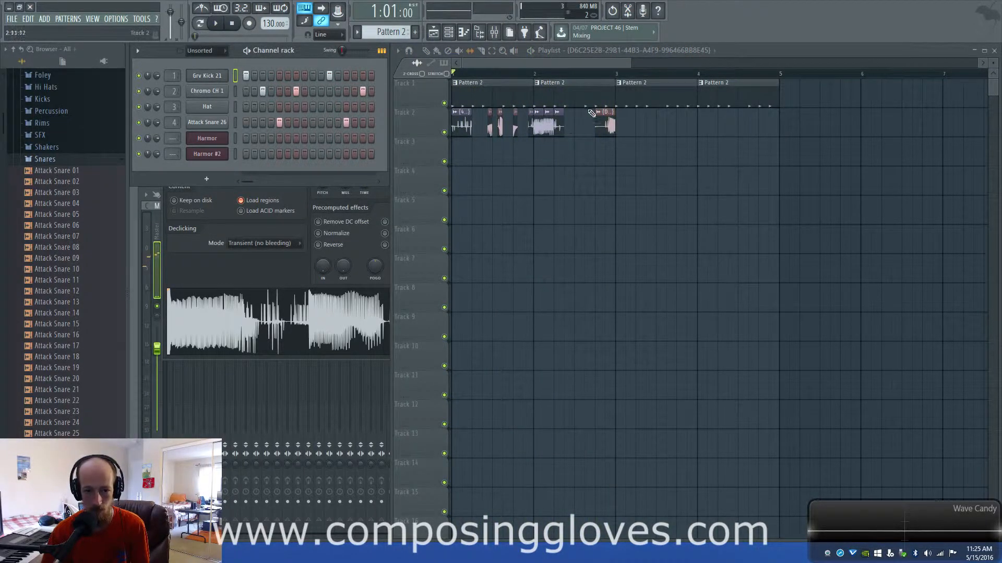
# - Add a two-step slice of the first recording at the start of bar 3 and audition from step 13 of bar 2
pyautogui.scroll(3, 572, 137)
pyautogui.moveTo(535, 111); pyautogui.dragTo(670, 116)
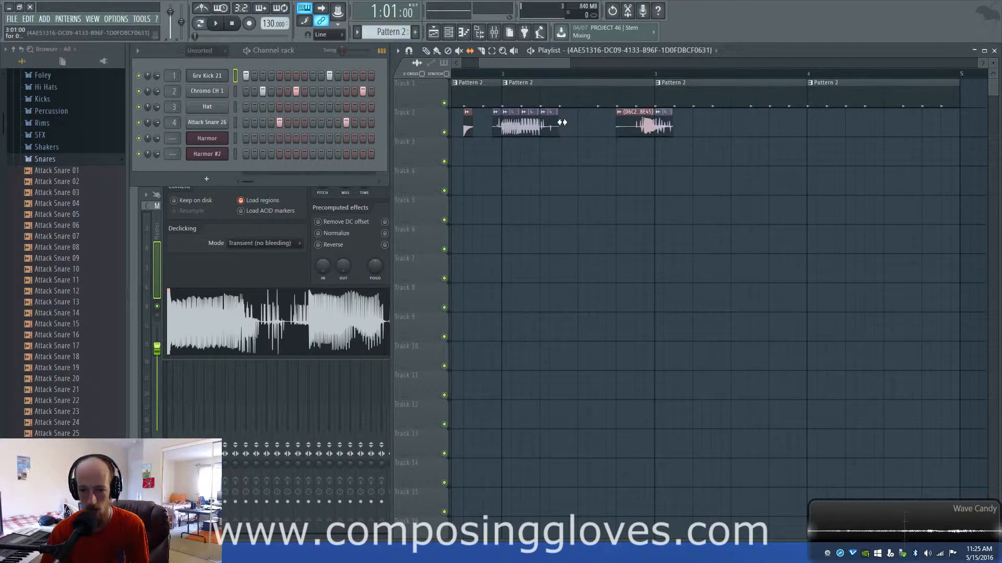
pyautogui.click(616, 73)
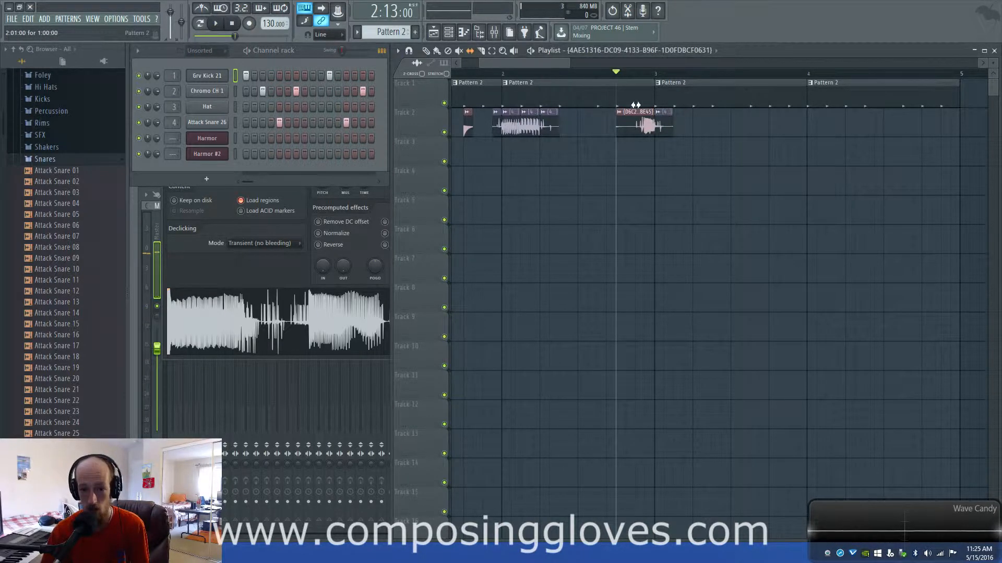
pyautogui.hscroll(-2, 505, 169)
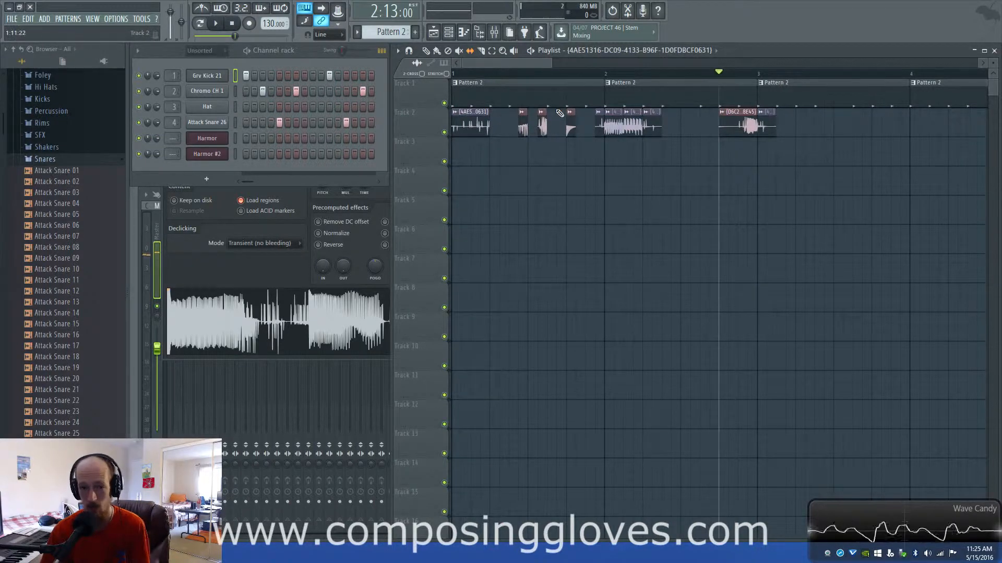
pyautogui.scroll(-2, 736, 148)
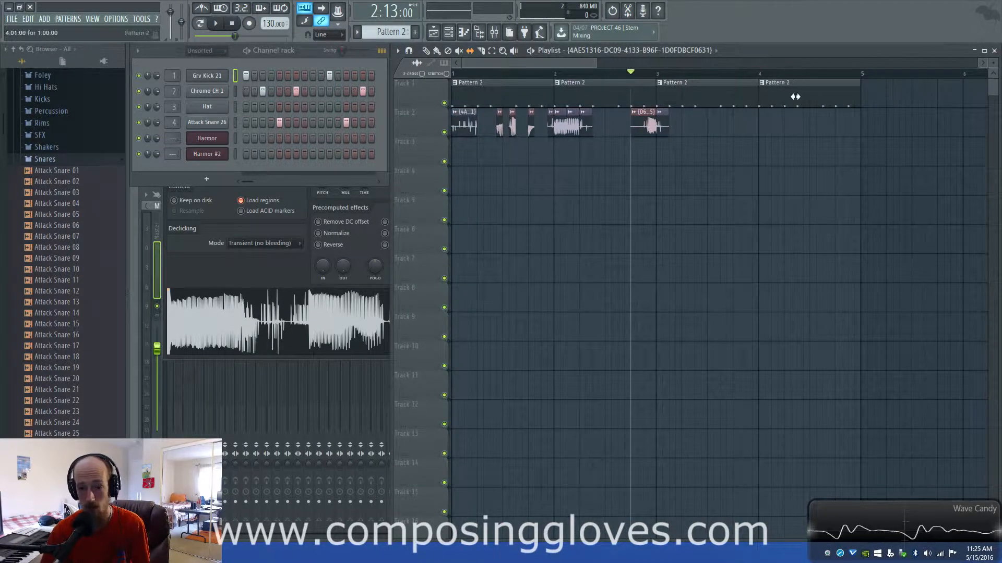
pyautogui.scroll(3, 782, 130)
pyautogui.press('space')
pyautogui.press('space')
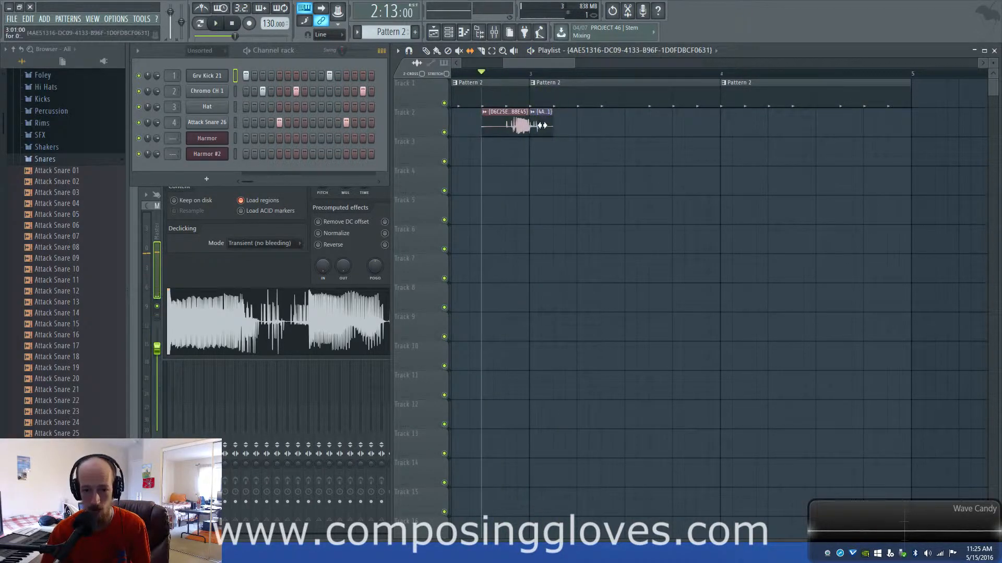
# - Add another two-step slice of the first recording on step 5 of bar 3 and audition it
pyautogui.moveTo(543, 113); pyautogui.dragTo(592, 120)
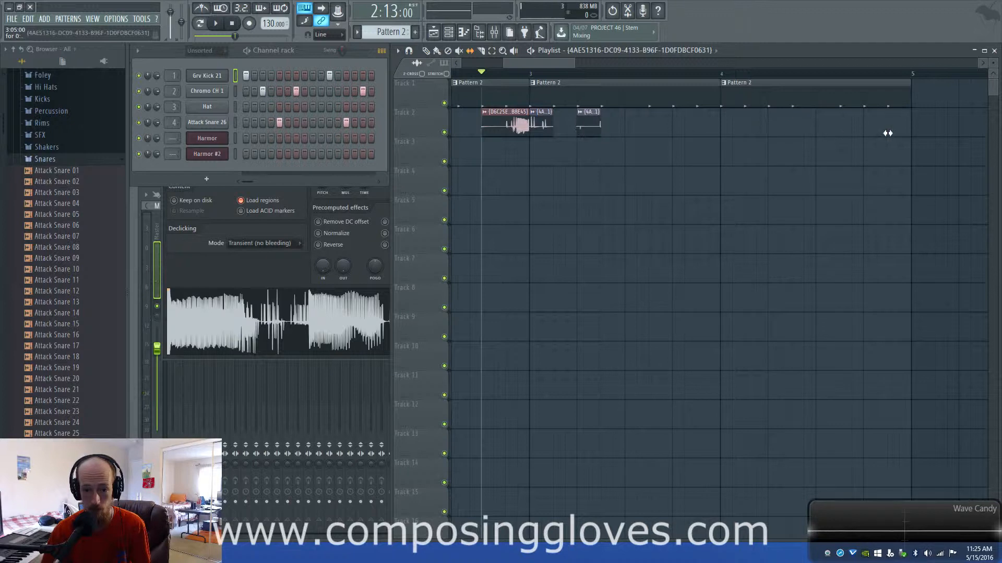
pyautogui.press('space')
pyautogui.press('space')
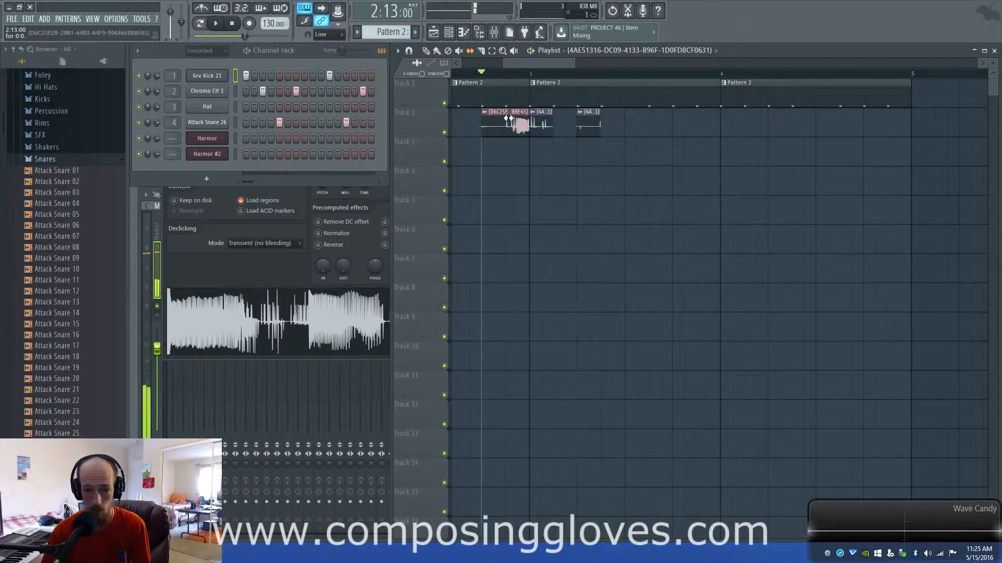
# - Add a slice of the second recording on step 9 of bar 3, slip its audio, and lengthen it to eight steps while auditioning
pyautogui.moveTo(504, 113); pyautogui.dragTo(646, 114)
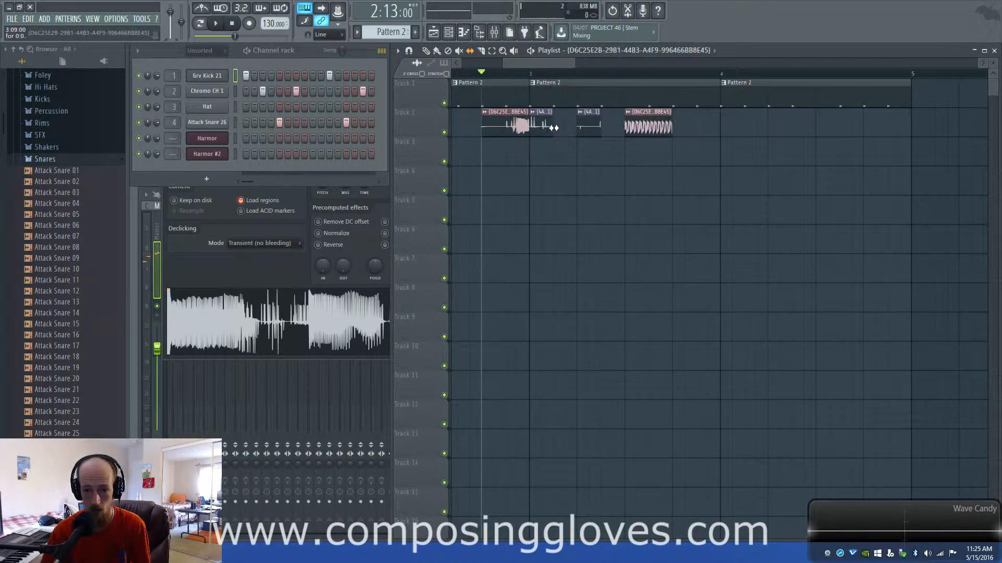
pyautogui.moveTo(475, 127); pyautogui.dragTo(440, 126)
pyautogui.press('space')
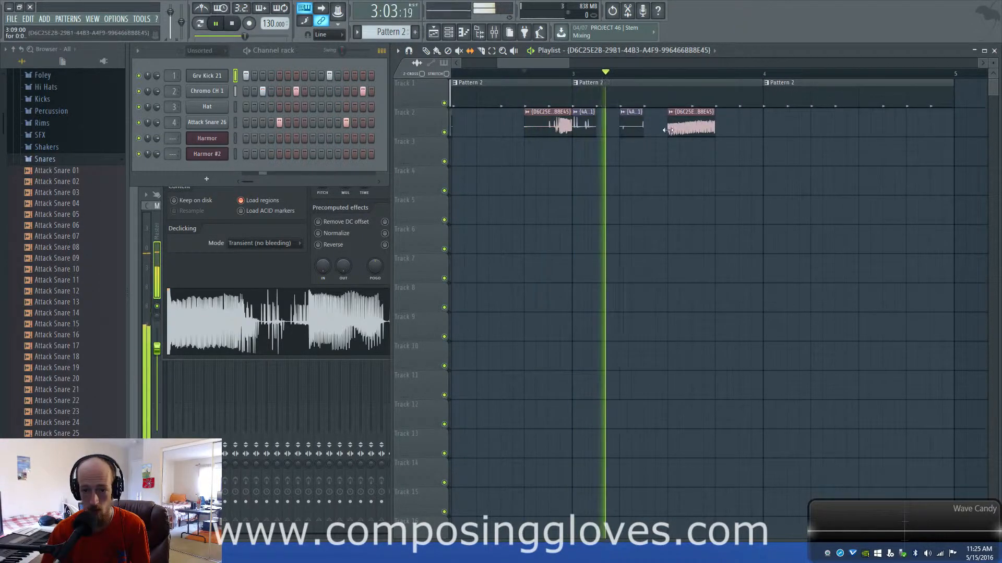
pyautogui.press('space')
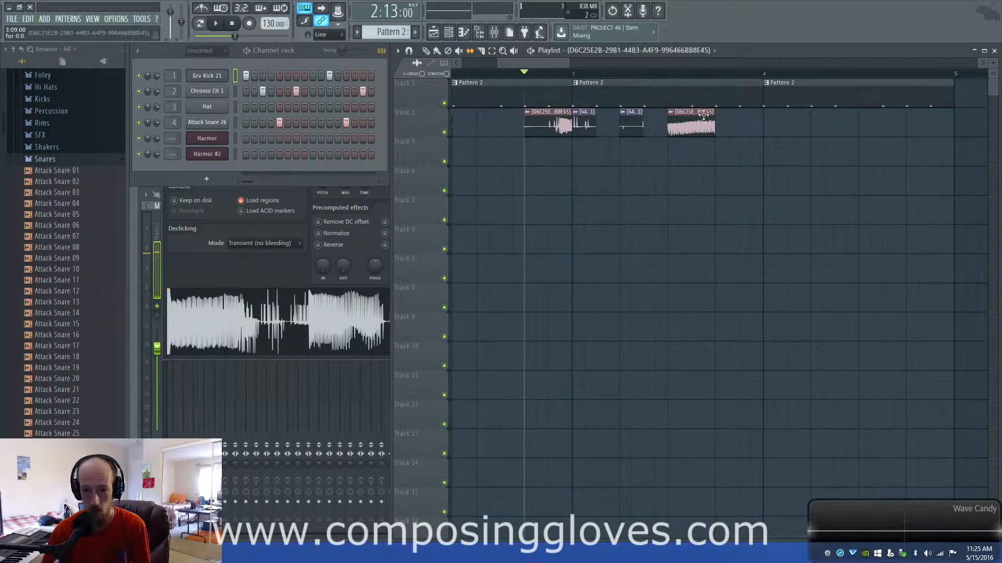
pyautogui.moveTo(718, 112); pyautogui.dragTo(763, 112)
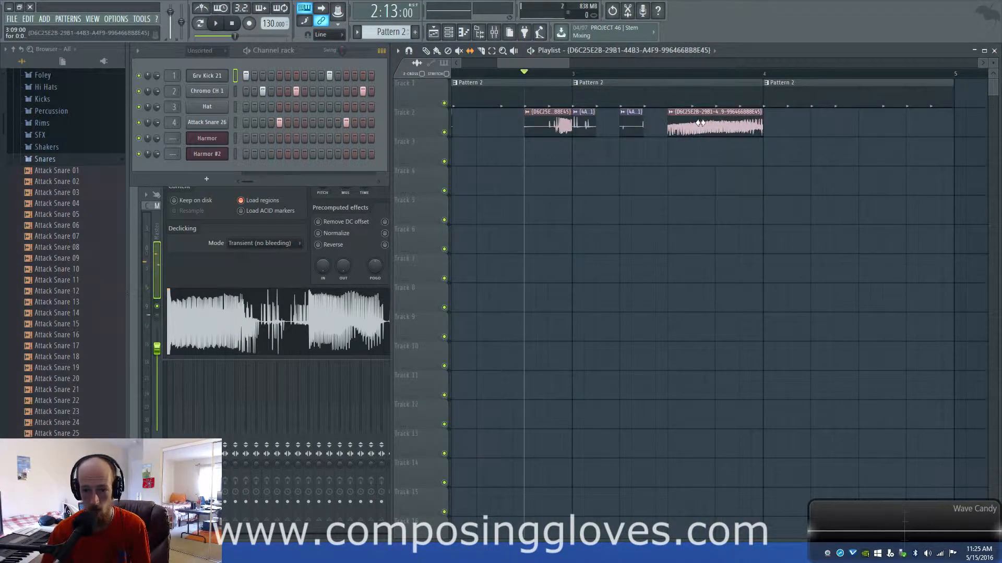
pyautogui.press('space')
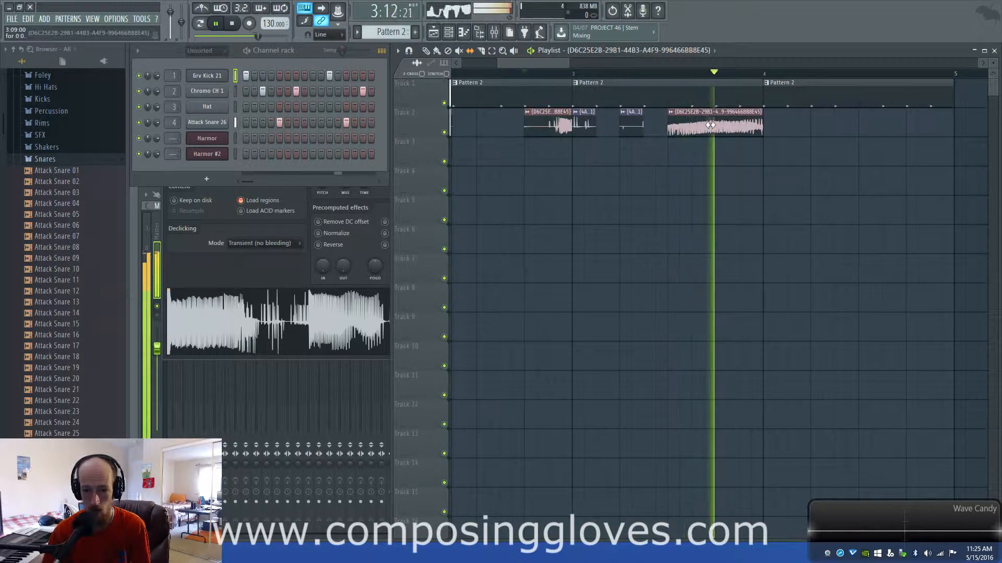
pyautogui.press('space')
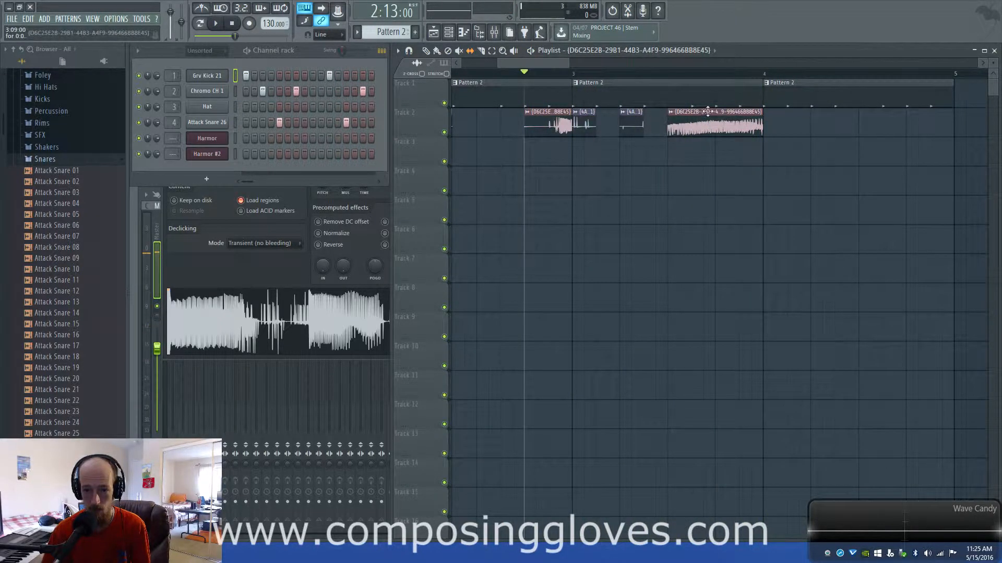
# - Add an eight-step slice of the second recording at the start of bar 4, slip its audio, and audition it
pyautogui.moveTo(707, 112); pyautogui.dragTo(931, 128)
pyautogui.moveTo(790, 132); pyautogui.dragTo(872, 132)
pyautogui.press('space')
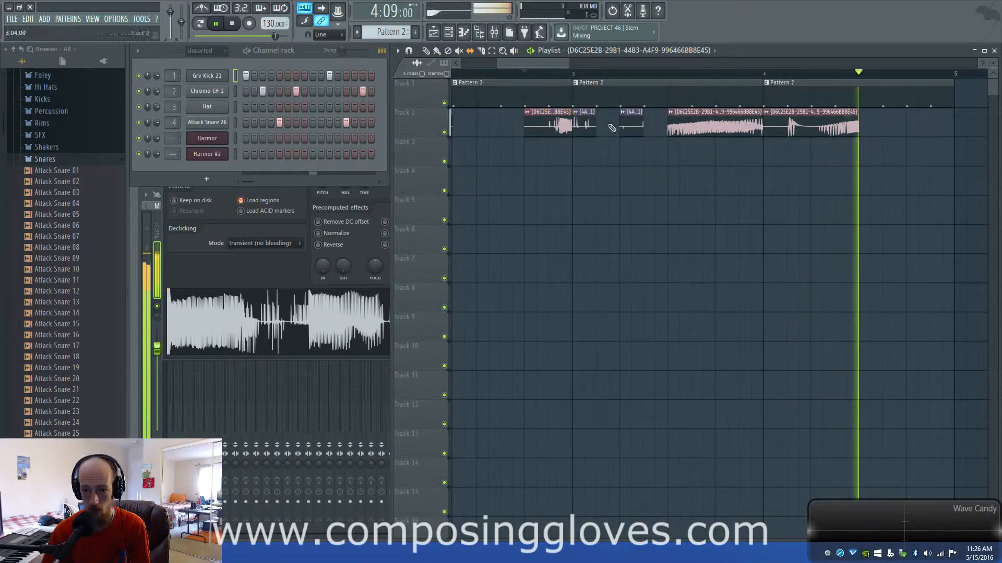
pyautogui.press('space')
# - Add an eight-step slice of the first recording on Track 3 at step 9 of bar 4 and audition the ending
pyautogui.moveTo(912, 174); pyautogui.dragTo(957, 152)
pyautogui.press('space')
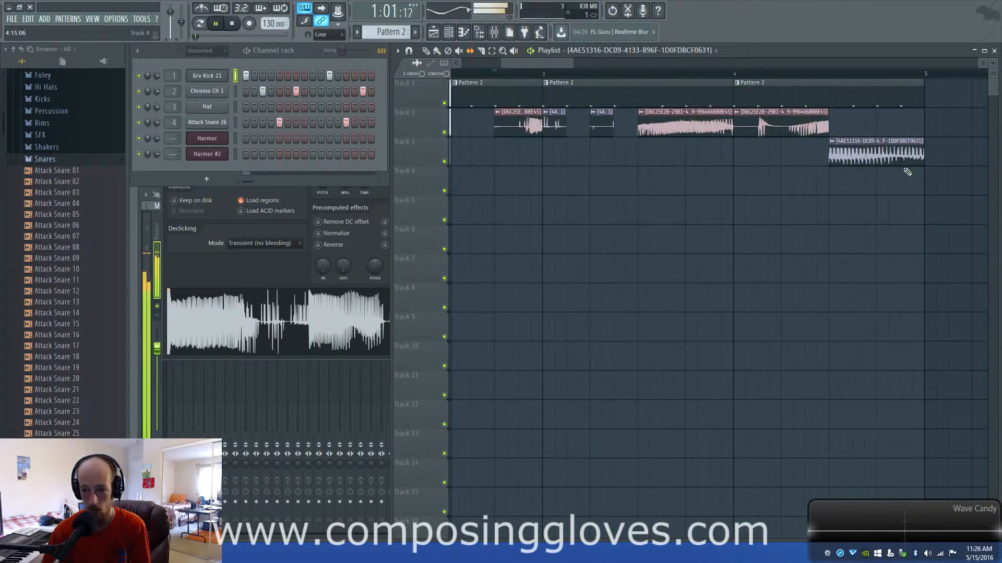
pyautogui.press('space')
pyautogui.scroll(-4, 506, 152)
pyautogui.moveTo(480, 151); pyautogui.dragTo(585, 148)
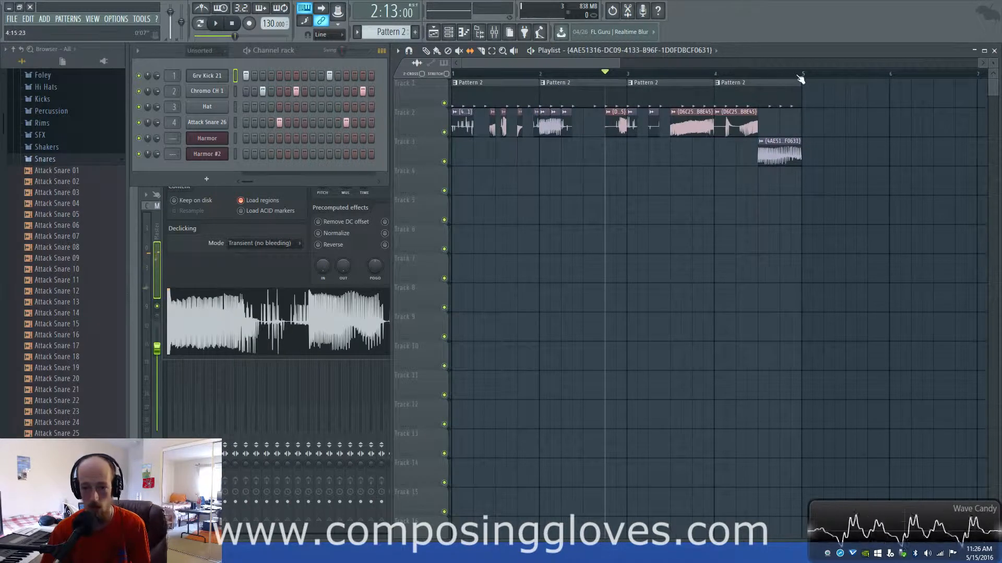
# - Select bars 1 to 4 of the playlist and add a third Harmor instrument to the Unsorted channels
pyautogui.moveTo(800, 78); pyautogui.dragTo(243, 98)
pyautogui.click(206, 50)
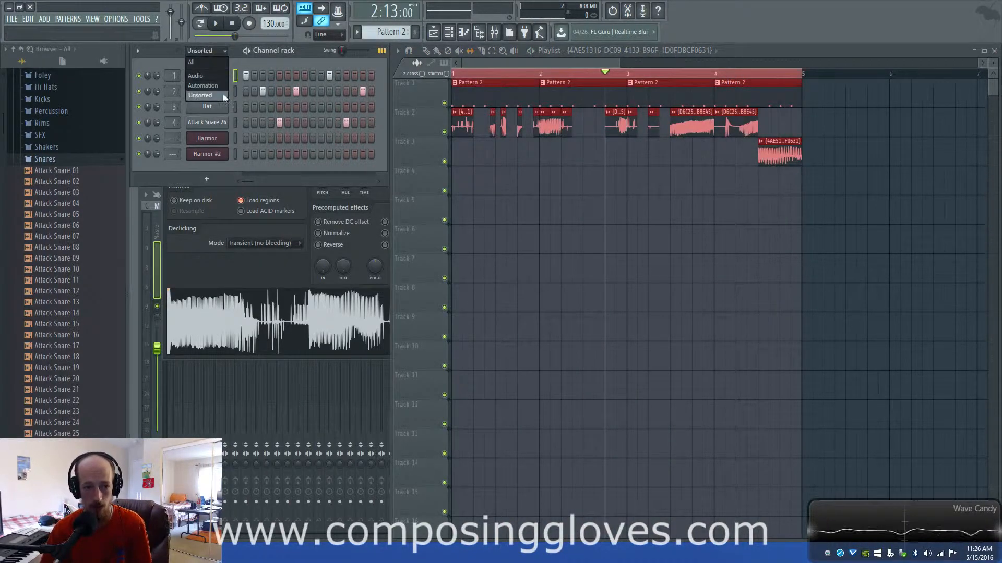
pyautogui.click(224, 96)
pyautogui.click(207, 178)
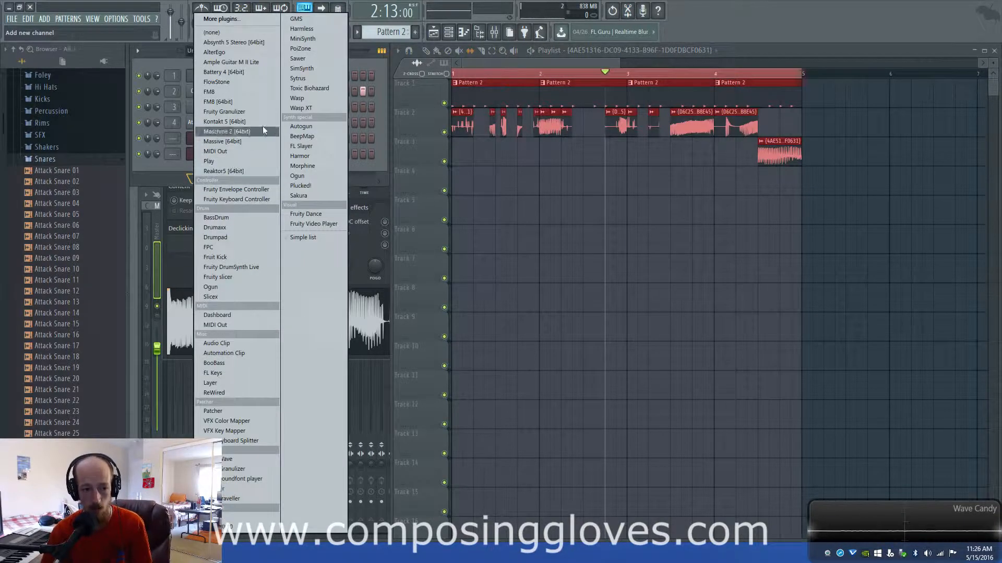
pyautogui.click(327, 155)
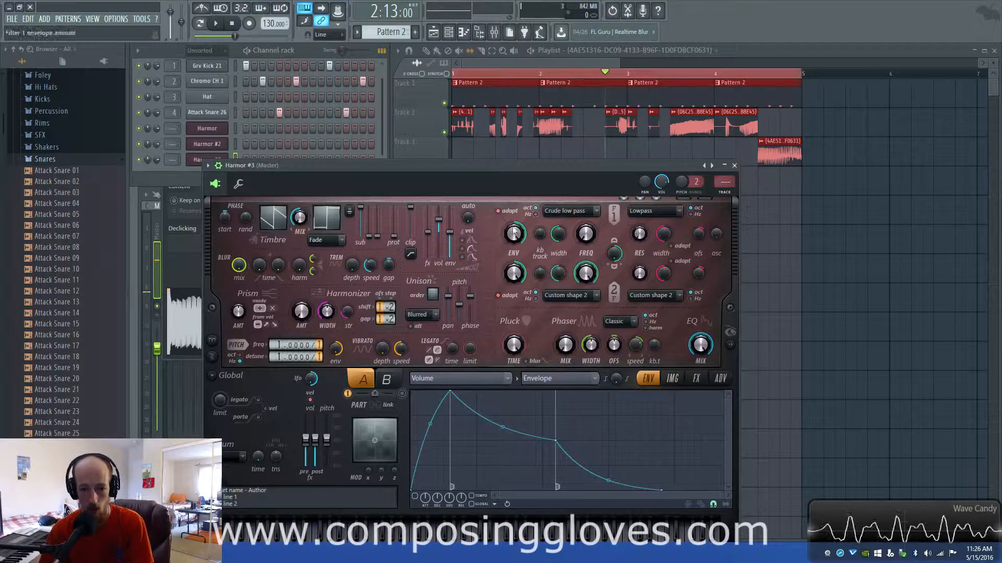
pyautogui.moveTo(395, 165); pyautogui.dragTo(618, 301)
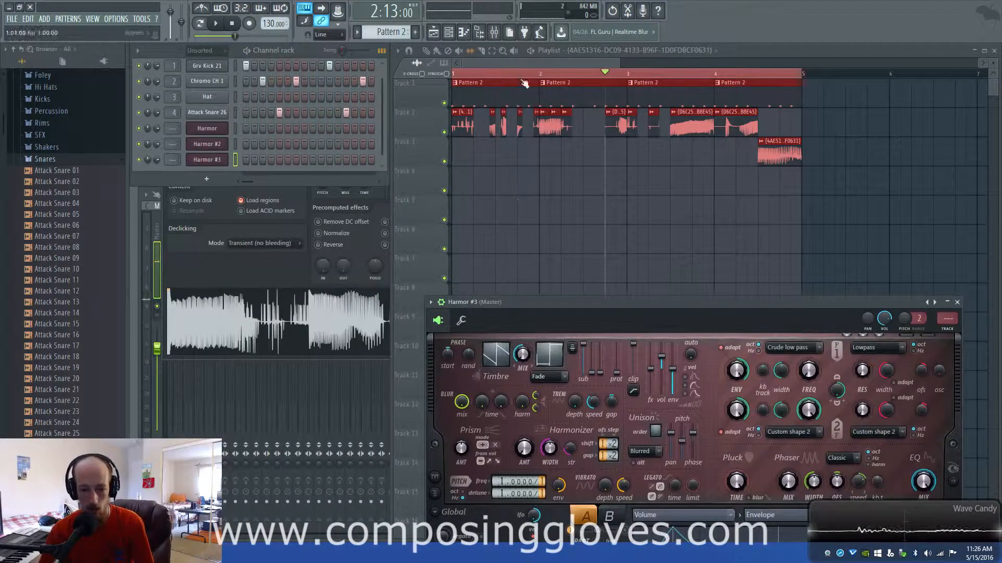
# - Return playback to bar 1 and briefly audition the arrangement
pyautogui.click(453, 73)
pyautogui.press('space')
pyautogui.press('space')
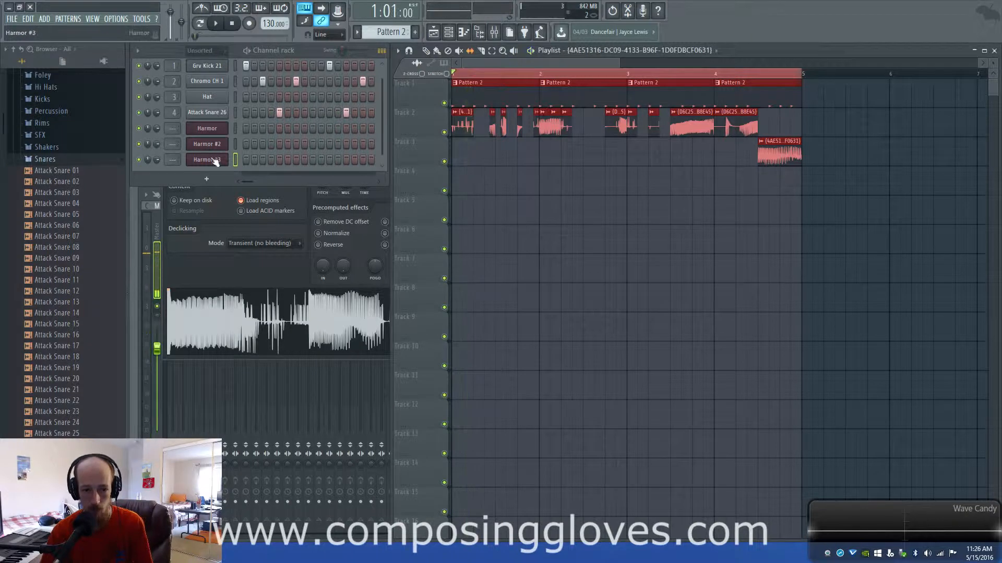
# - Go to an empty pattern, then switch to Pattern 1 and open the Harmor #2 notes in the piano roll for reference
pyautogui.click(415, 32)
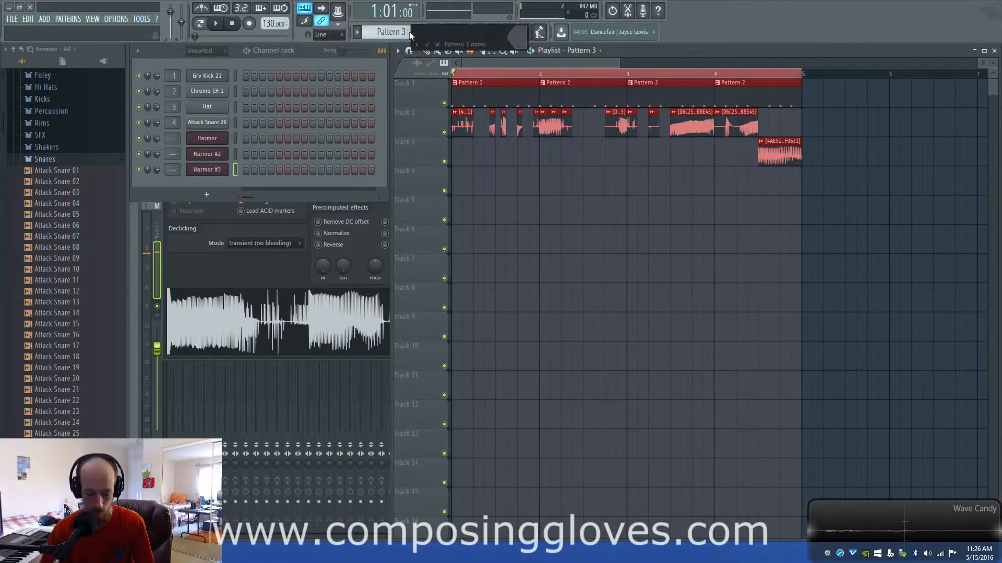
pyautogui.rightClick(201, 173)
pyautogui.click(212, 150)
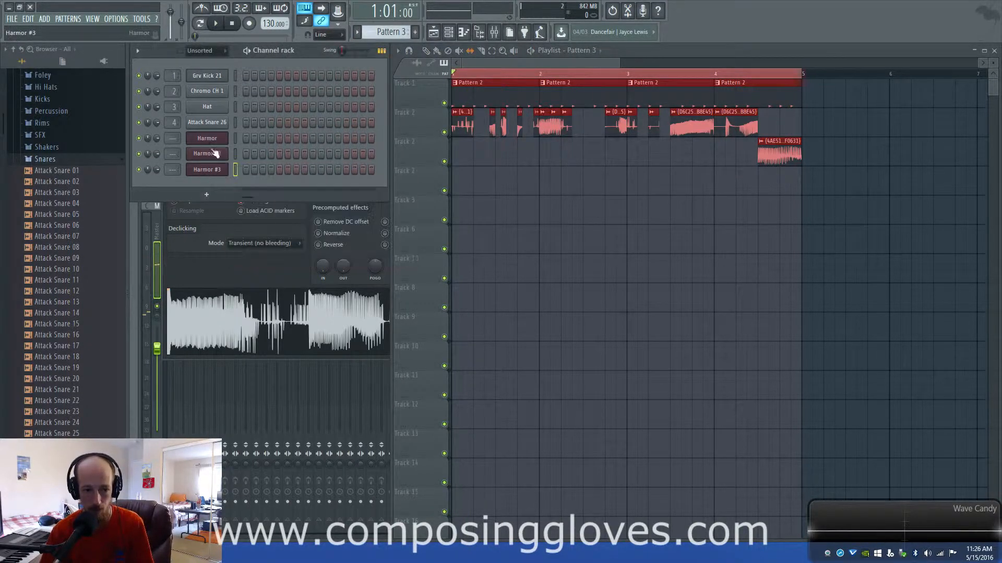
pyautogui.moveTo(392, 32); pyautogui.dragTo(391, 43)
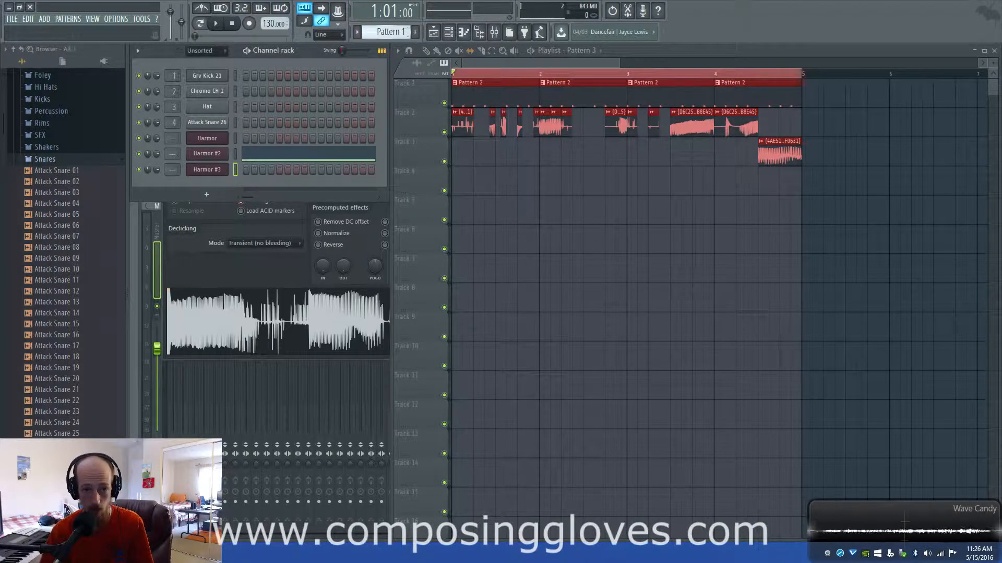
pyautogui.click(313, 152)
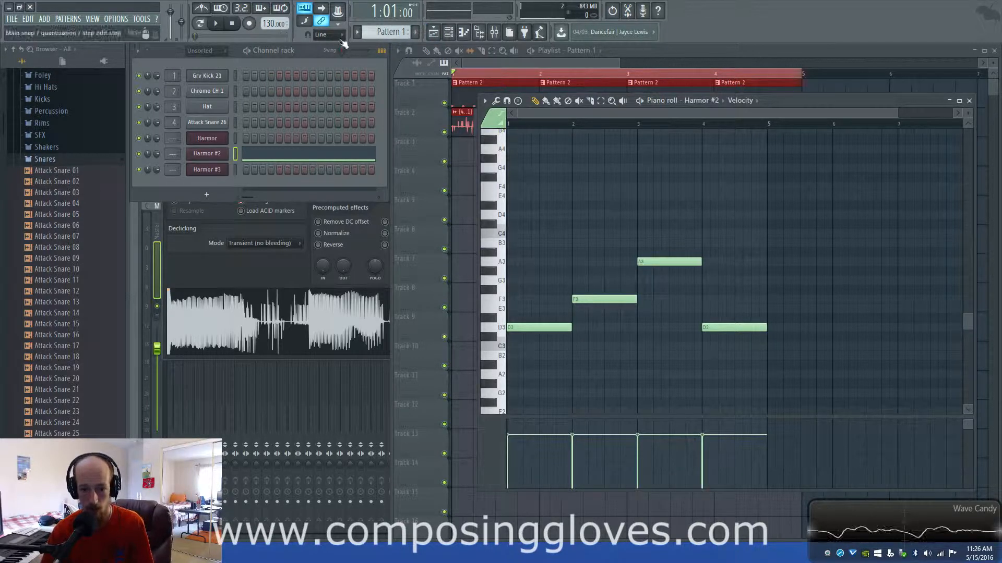
# - Create a new empty pattern named "SUb"
pyautogui.click(415, 35)
pyautogui.write('SUb')
pyautogui.press('Return')
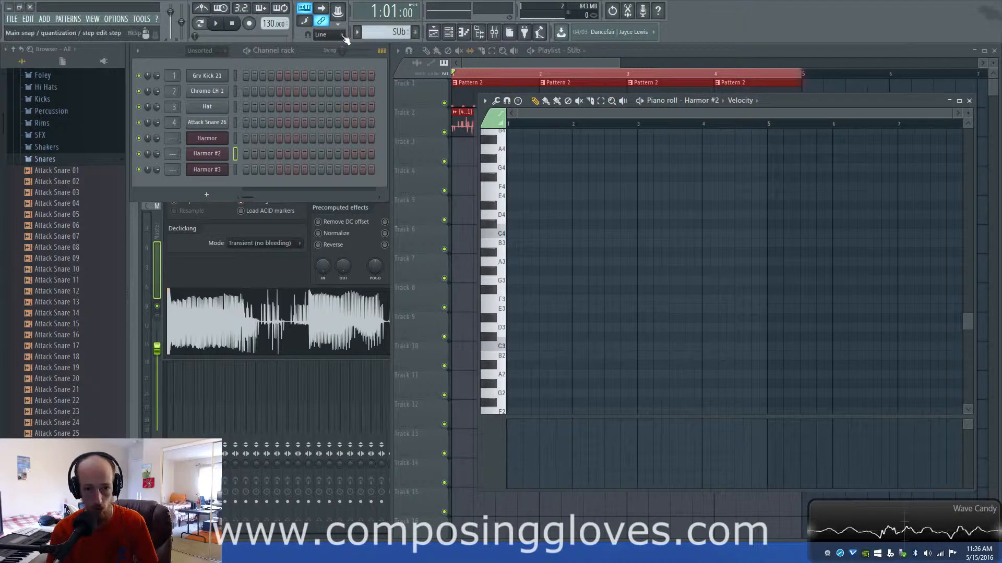
pyautogui.click(510, 333)
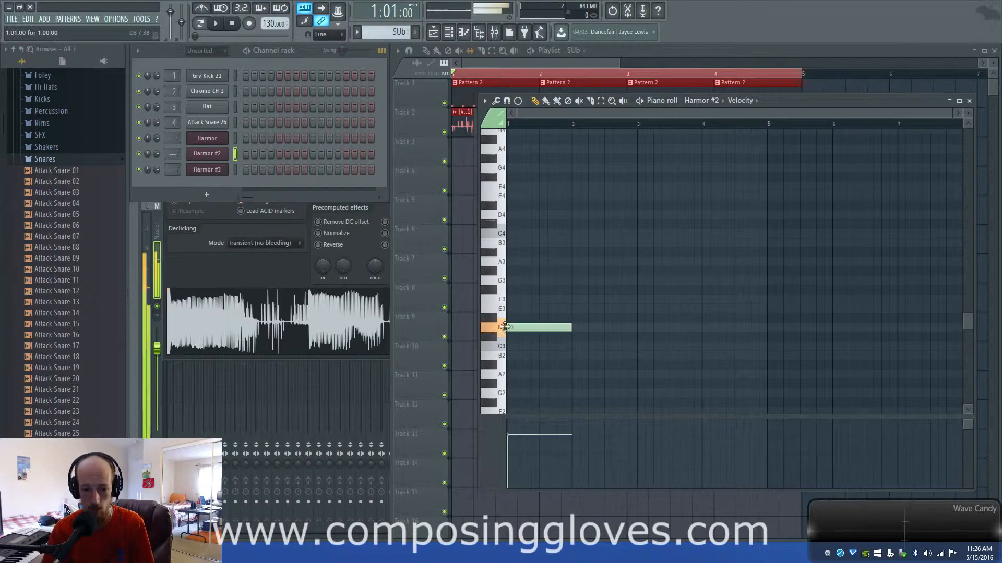
pyautogui.rightClick(521, 332)
pyautogui.click(215, 172)
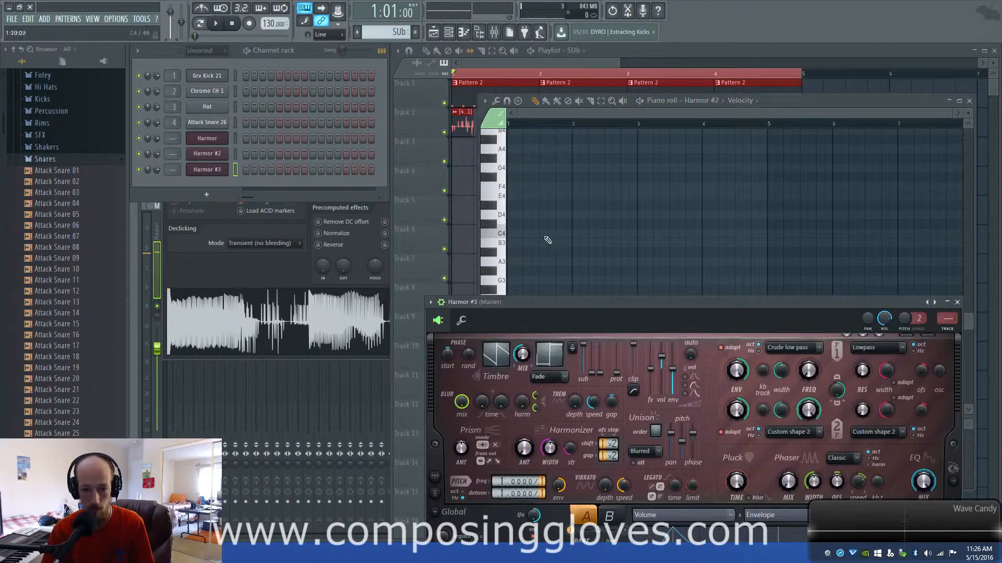
pyautogui.moveTo(547, 239); pyautogui.dragTo(524, 316)
pyautogui.rightClick(527, 318)
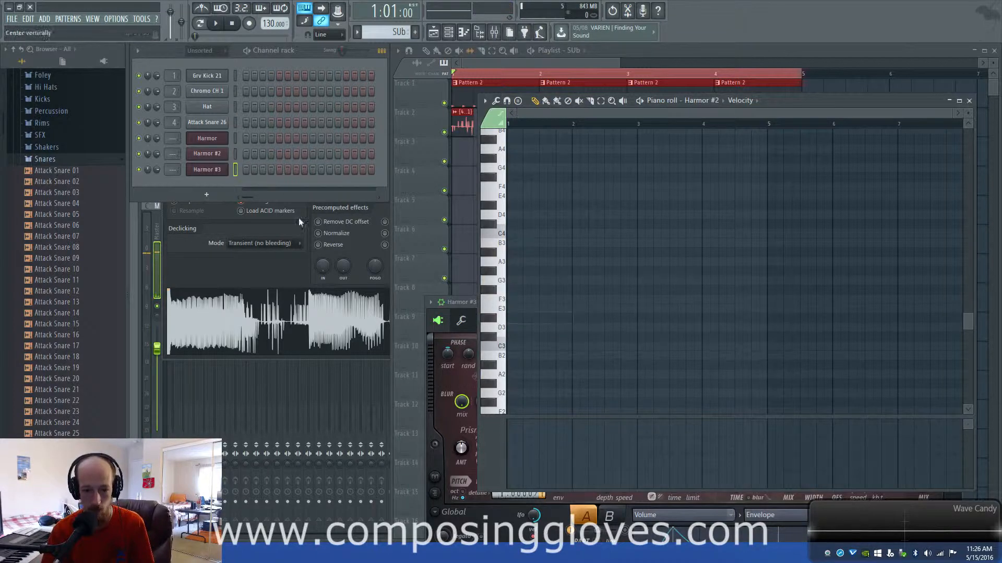
# - Add a one-bar D3 note at the start of Harmor #3's piano roll and play the arrangement
pyautogui.rightClick(226, 174)
pyautogui.click(258, 175)
pyautogui.moveTo(517, 355); pyautogui.dragTo(485, 336)
pyautogui.press('space')
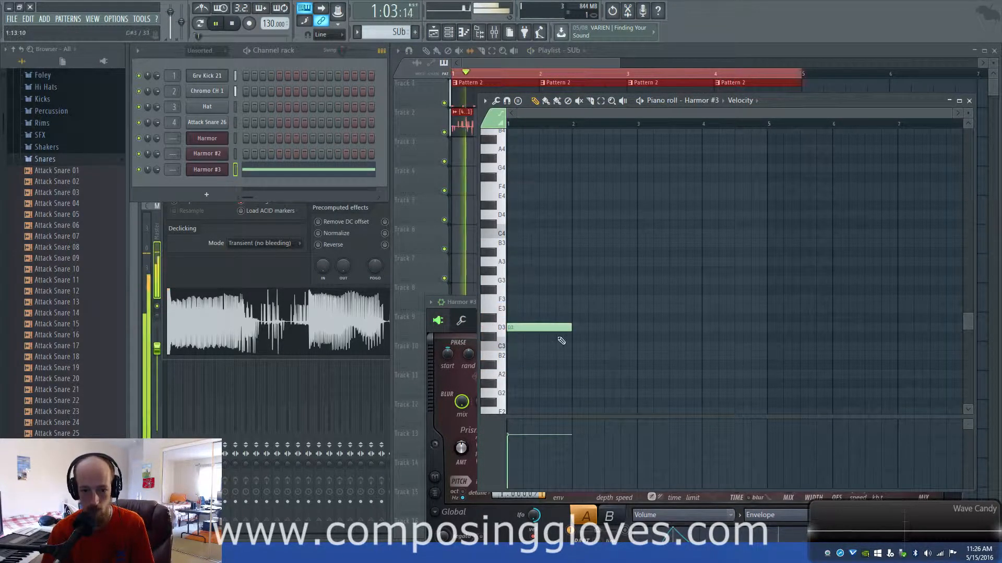
# - Place the SUb pattern on Track 3 of the playlist, shift the clip to start at bar 1, and play it with the arrangement
pyautogui.press('space')
pyautogui.click(464, 156)
pyautogui.press('space')
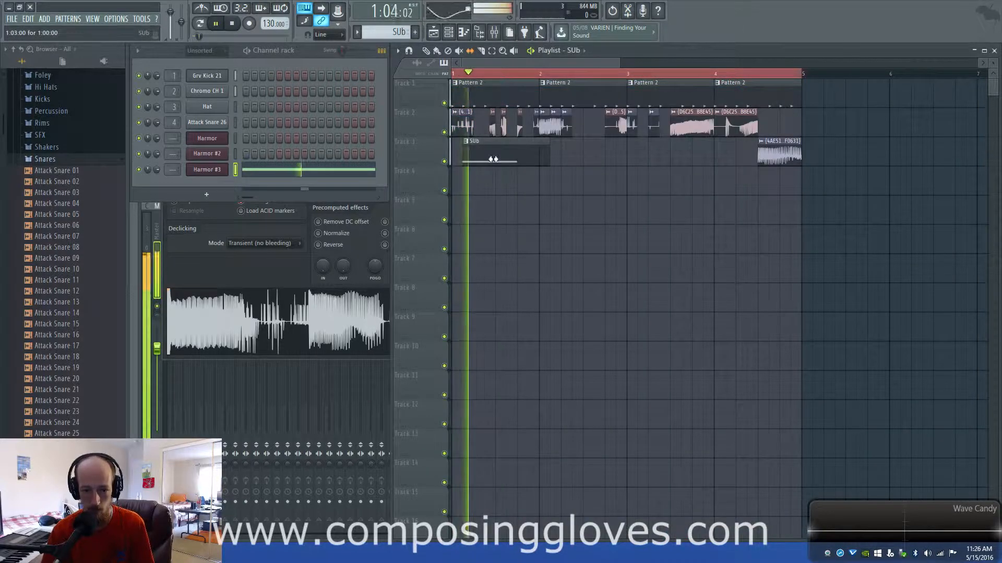
pyautogui.press('space')
pyautogui.moveTo(524, 143); pyautogui.dragTo(460, 155)
pyautogui.press('space')
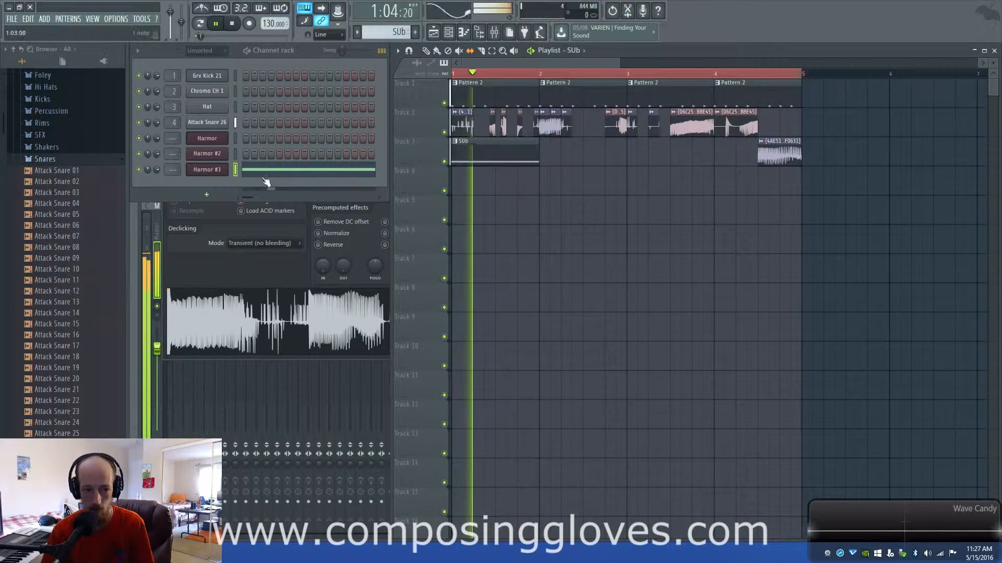
# - Lower the one-bar Harmor #3 note in the piano roll by an octave to D2 and play it back
pyautogui.click(266, 170)
pyautogui.press('space')
pyautogui.moveTo(544, 330); pyautogui.dragTo(517, 341)
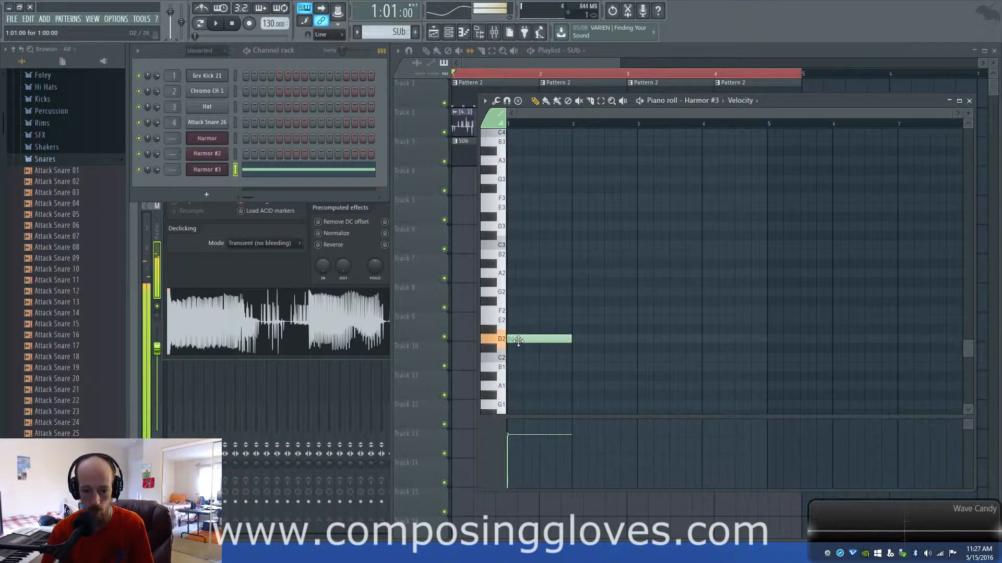
pyautogui.press('space')
# - Extend the Harmor #3 sub line with one-bar notes on A2 at bar 2 and D2 at bar 3, and audition it
pyautogui.click(576, 311)
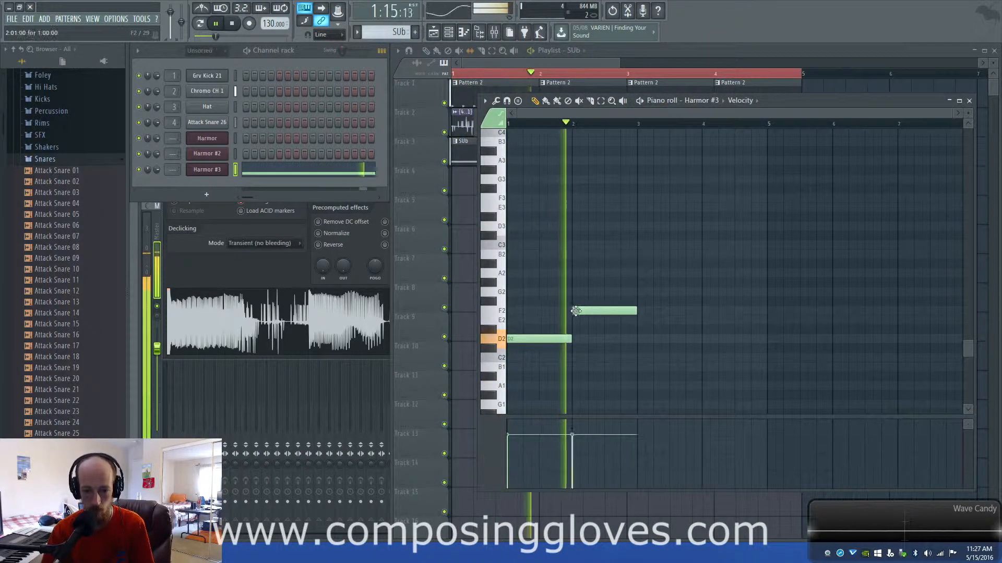
pyautogui.click(639, 274)
pyautogui.press('space')
pyautogui.moveTo(606, 311); pyautogui.dragTo(642, 339)
pyautogui.click(654, 339)
pyautogui.rightClick(649, 329)
pyautogui.press('space')
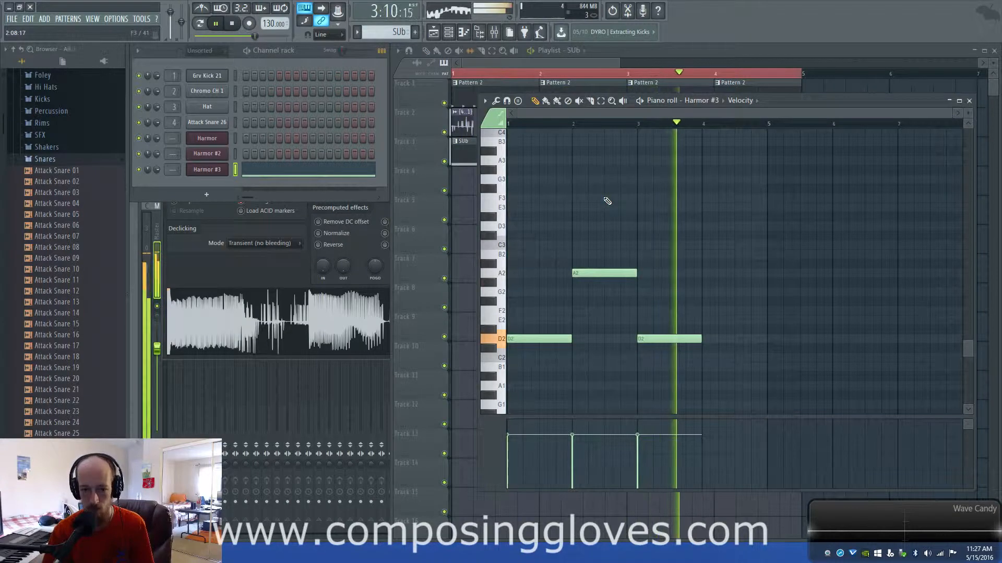
pyautogui.press('space')
# - Remove the SUb clip from Track 3 in the playlist
pyautogui.click(571, 68)
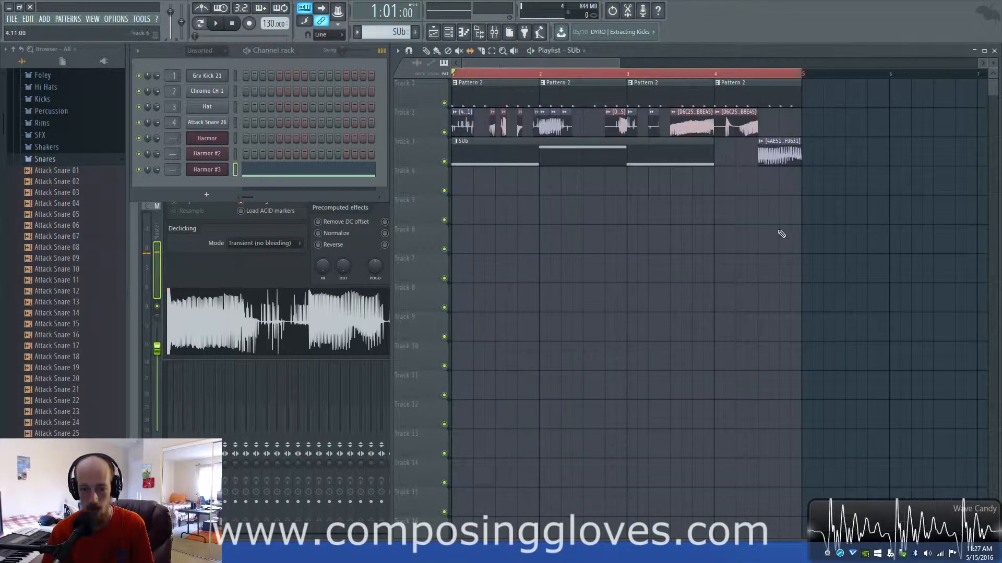
pyautogui.scroll(-2, 620, 174)
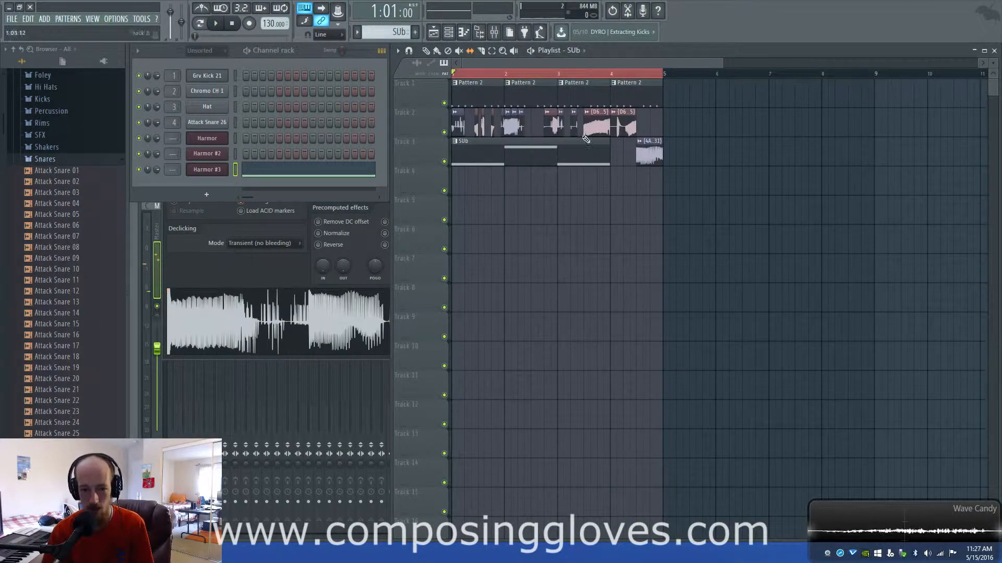
pyautogui.scroll(5, 522, 183)
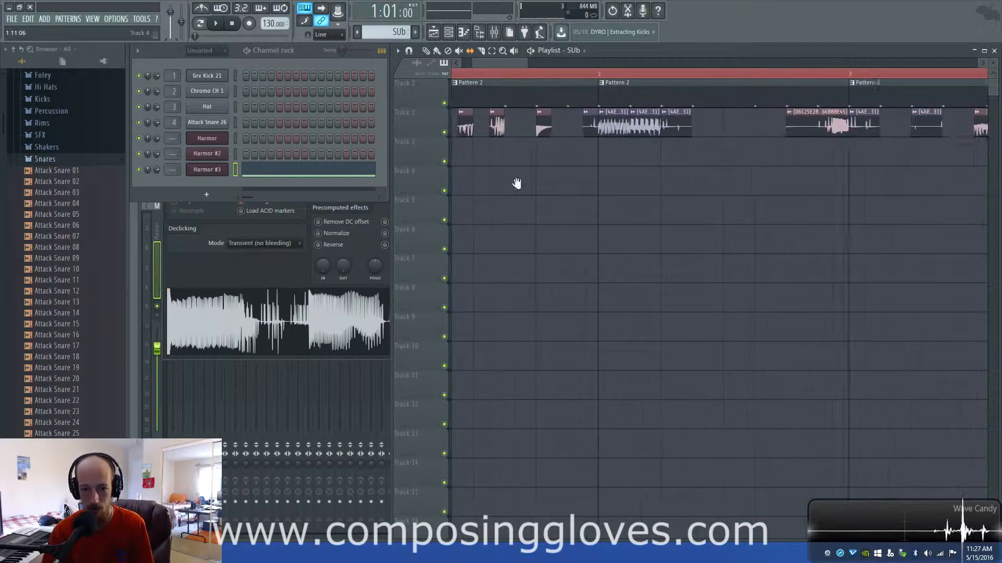
pyautogui.moveTo(517, 184); pyautogui.dragTo(621, 173)
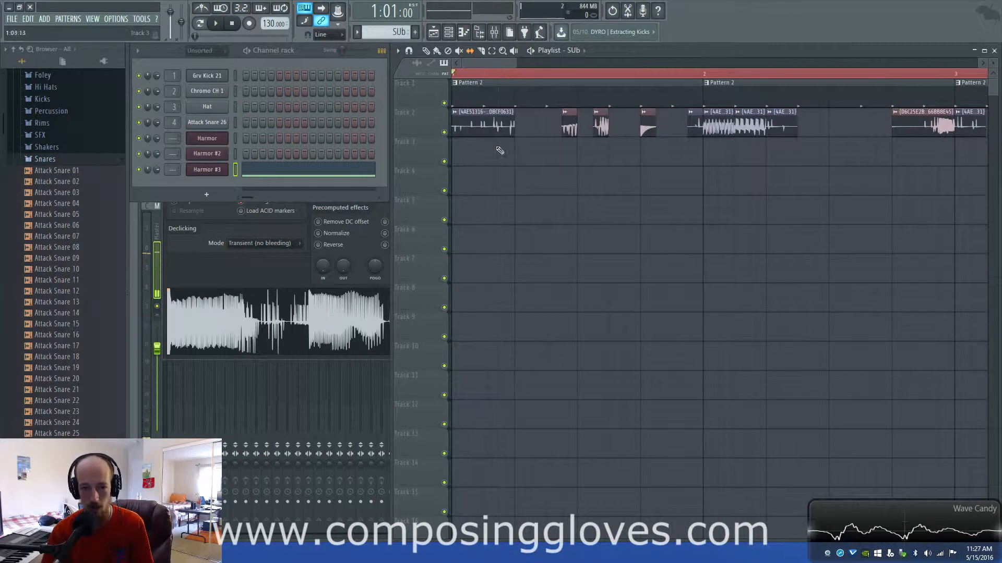
# - Solo Track 2 to audition the recorded bass slices alone, and restore all the other tracks
pyautogui.rightClick(444, 133)
pyautogui.press('space')
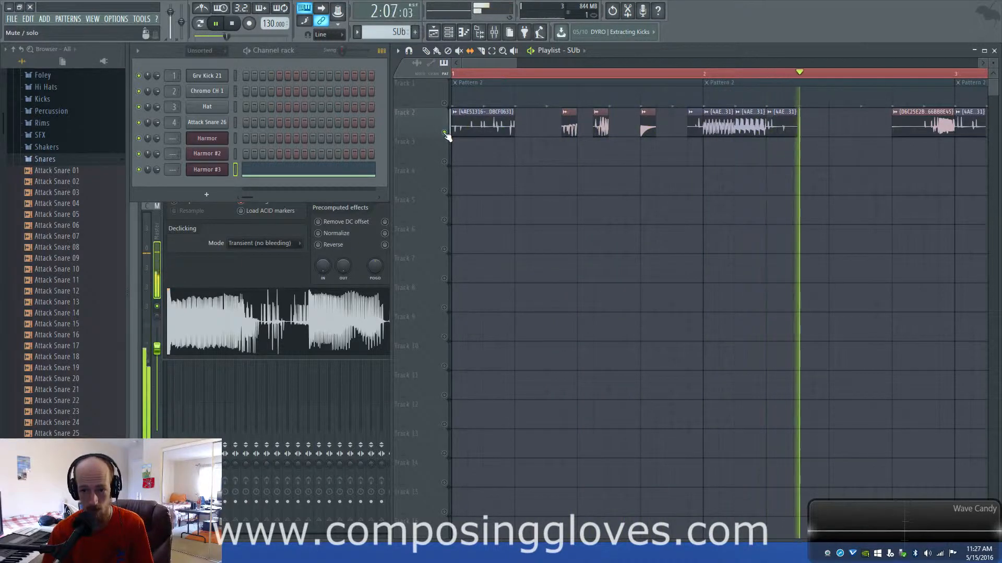
pyautogui.press('space')
pyautogui.click(444, 133)
pyautogui.rightClick(446, 138)
pyautogui.click(444, 133)
pyautogui.click(444, 133)
pyautogui.click(444, 104)
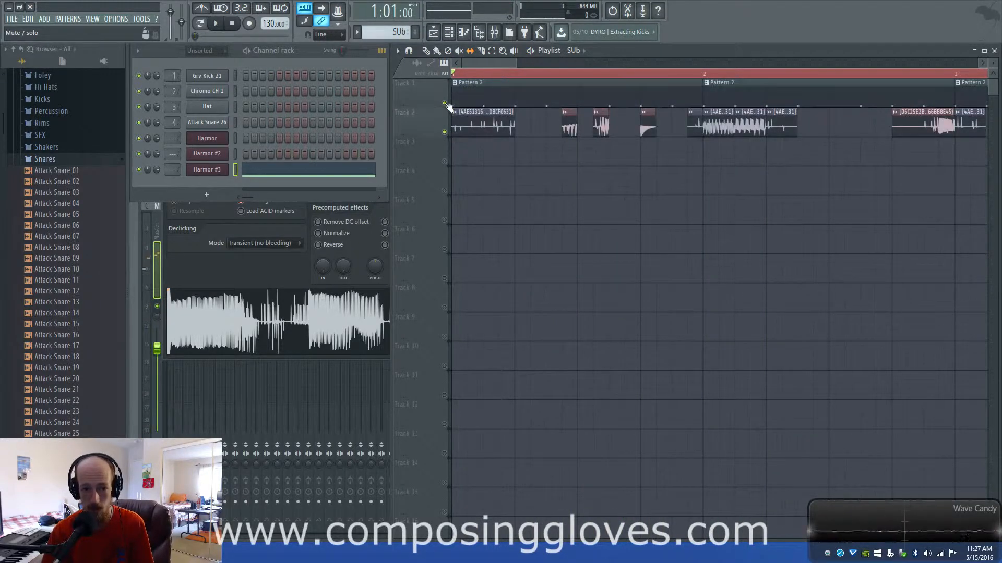
pyautogui.rightClick(444, 104)
pyautogui.rightClick(444, 104)
# - Open the channel settings of the recorded bass clip at bar 2 on Track 2 and move the window clear of the channel rack
pyautogui.scroll(-6, 587, 202)
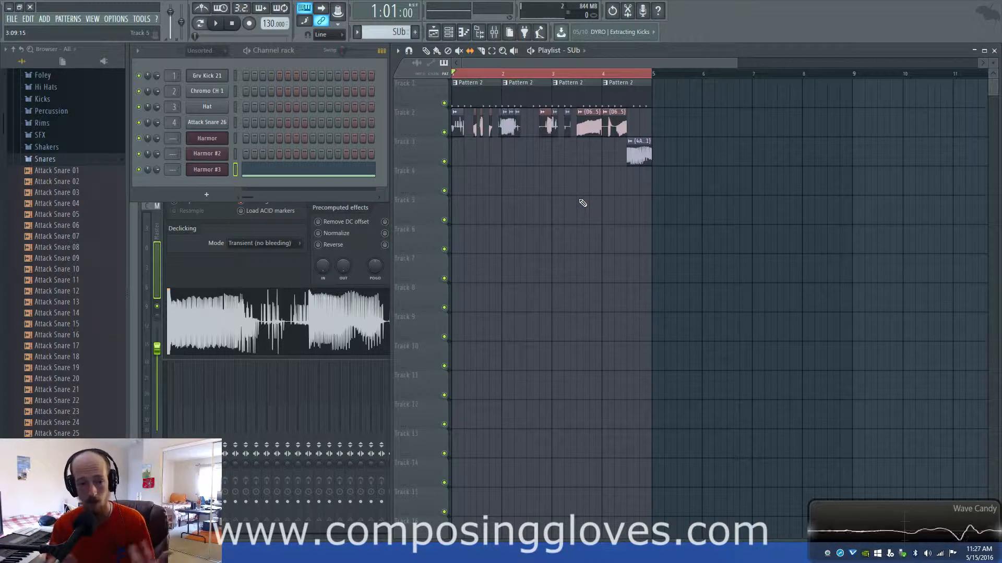
pyautogui.scroll(5, 565, 167)
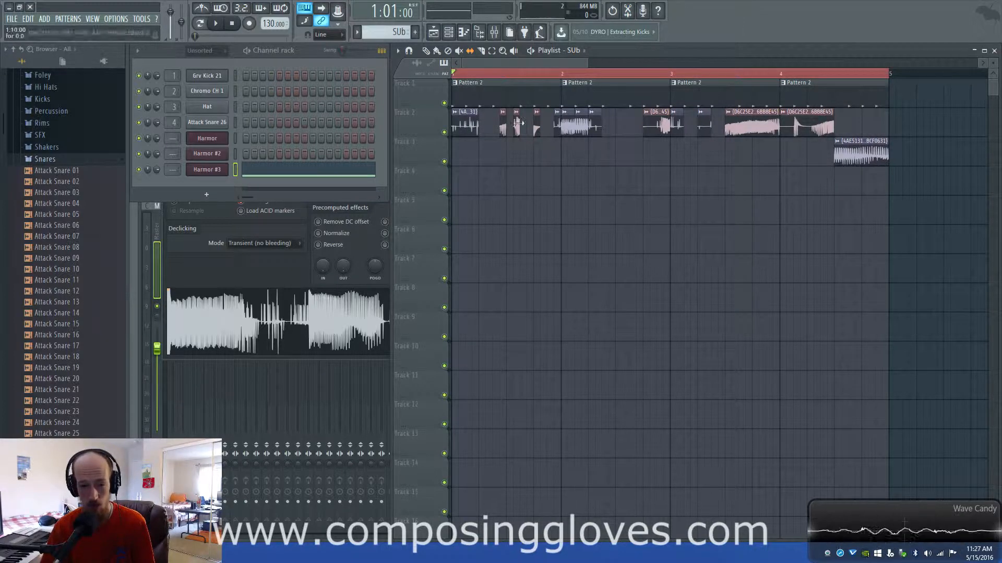
pyautogui.doubleClick(571, 130)
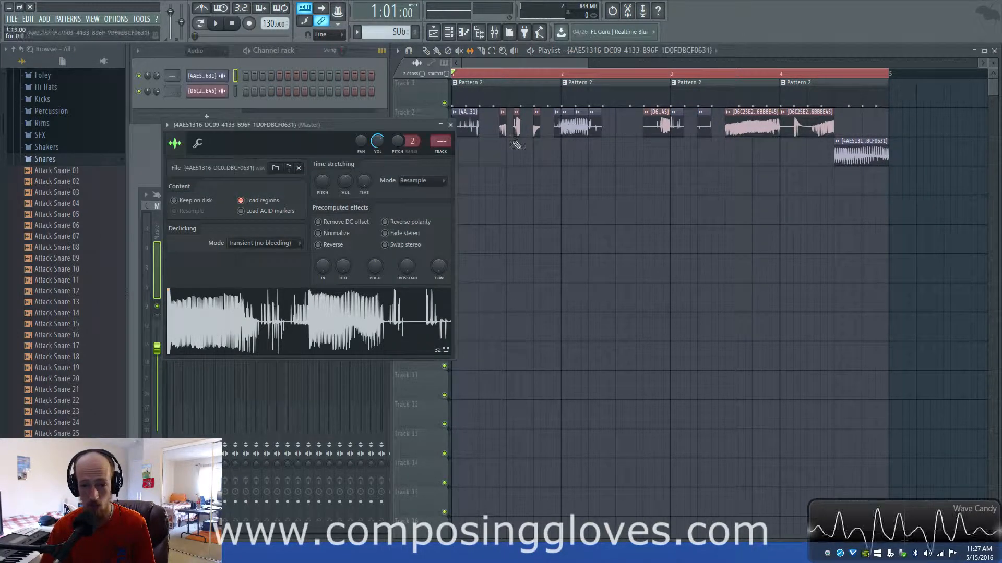
pyautogui.moveTo(355, 131); pyautogui.dragTo(810, 158)
# - Filter the channel rack to Unsorted and add a new Harmor channel, placing its window beside the bass sample's settings
pyautogui.click(223, 51)
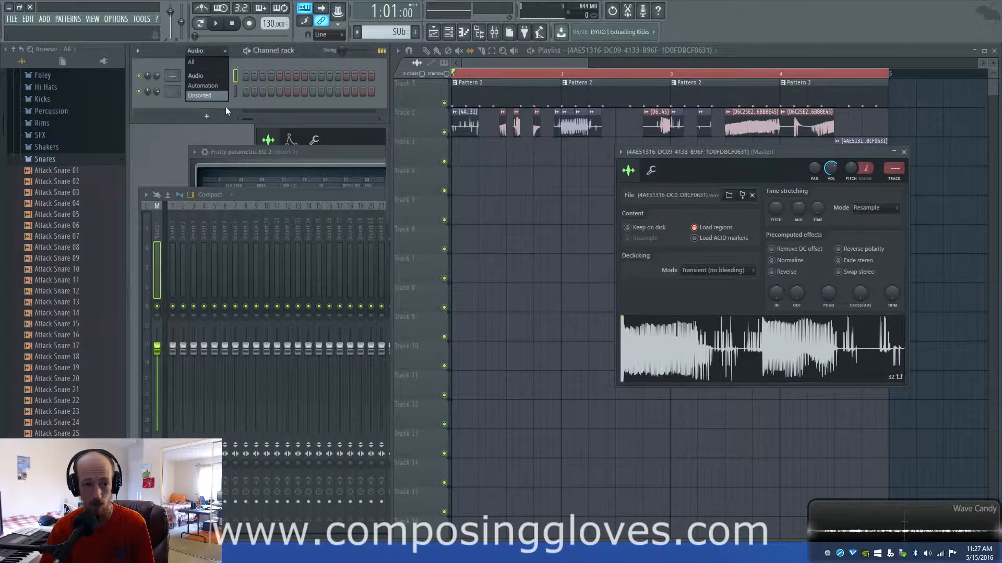
pyautogui.click(208, 89)
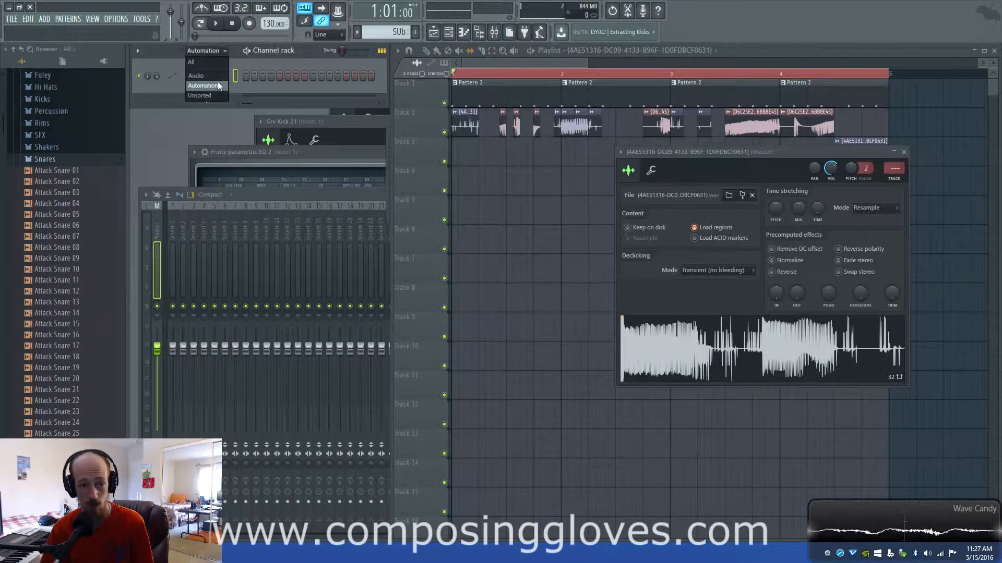
pyautogui.click(218, 96)
pyautogui.click(204, 197)
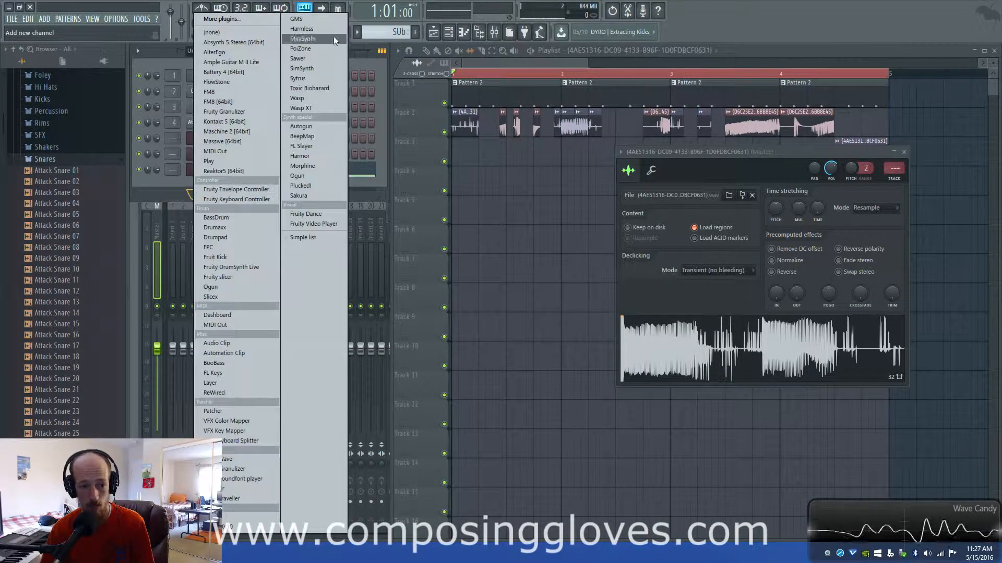
pyautogui.click(322, 155)
pyautogui.moveTo(593, 184); pyautogui.dragTo(470, 106)
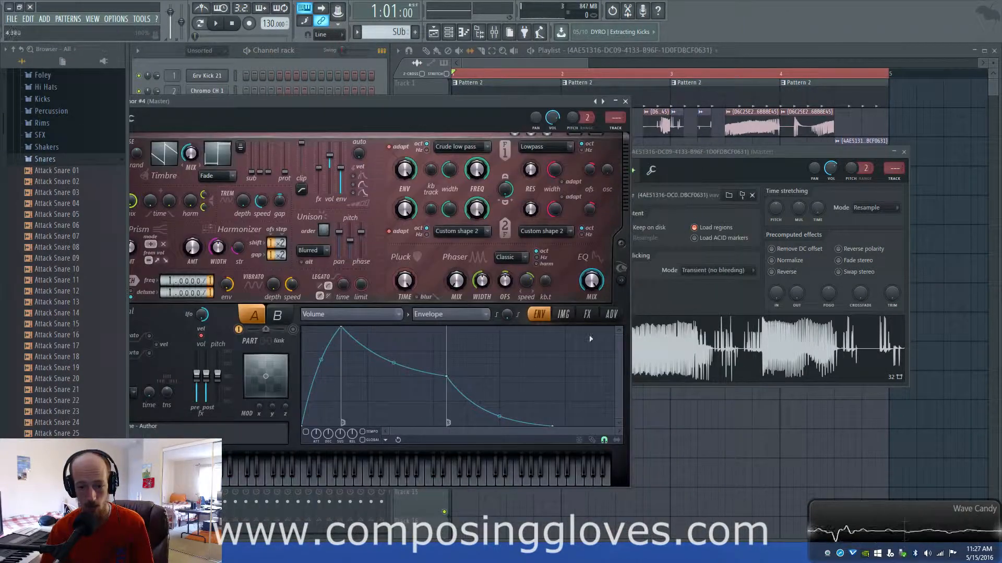
# - Load the recorded bass sample into the image page of Harmor #4 for resynthesis and bring the whole plugin window into view
pyautogui.click(563, 314)
pyautogui.moveTo(757, 350); pyautogui.dragTo(454, 340)
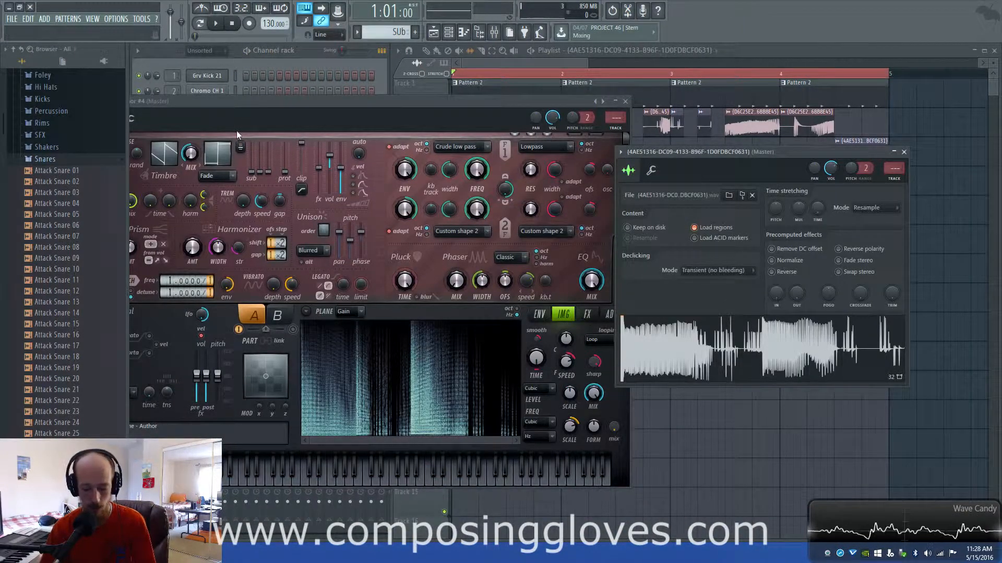
pyautogui.moveTo(309, 104); pyautogui.dragTo(490, 89)
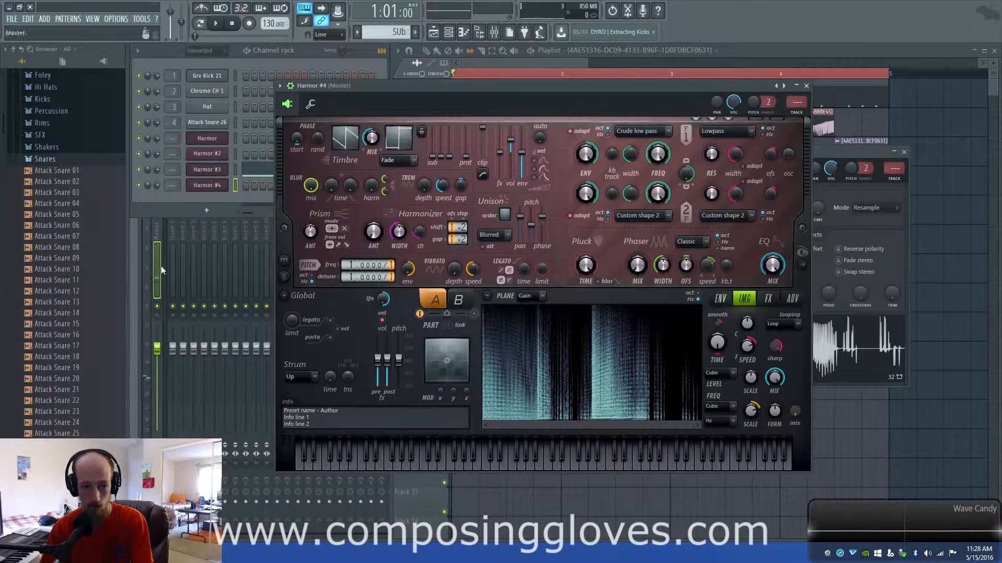
pyautogui.click(211, 186)
pyautogui.click(211, 186)
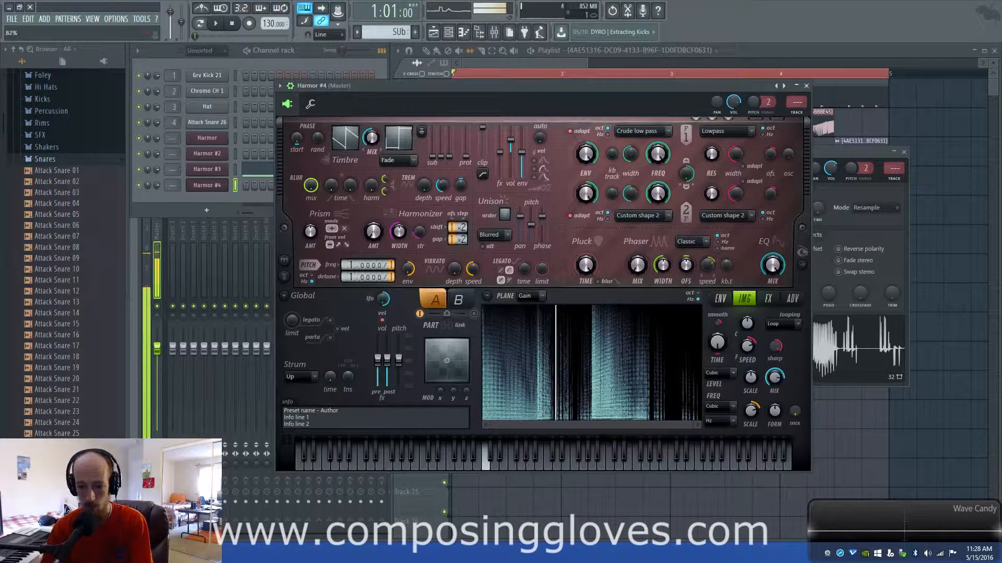
# - Try out the image gain mix, formant and time position in Harmor #4 while playing the resynthesized bass
pyautogui.moveTo(775, 376); pyautogui.dragTo(776, 382)
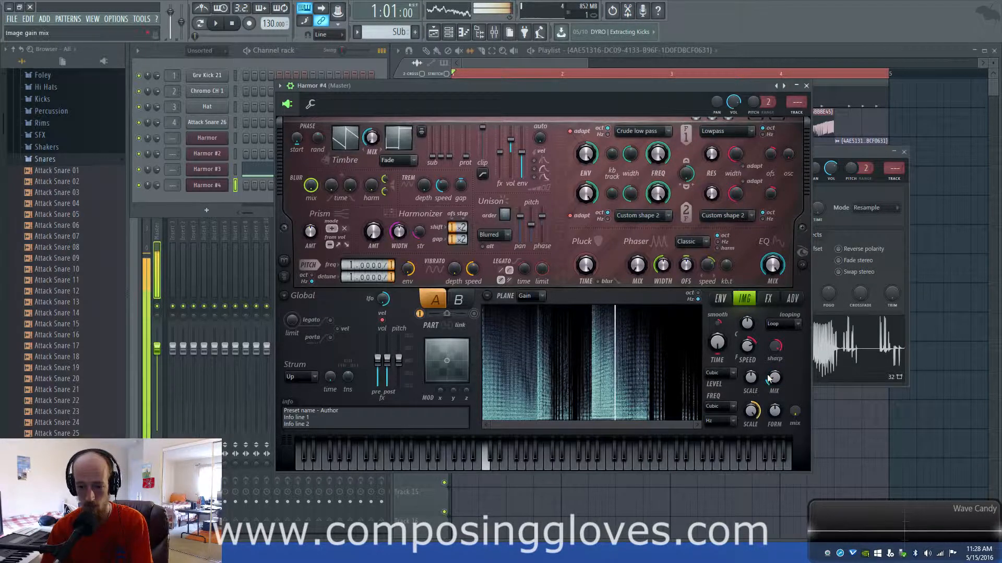
pyautogui.moveTo(775, 413); pyautogui.dragTo(775, 417)
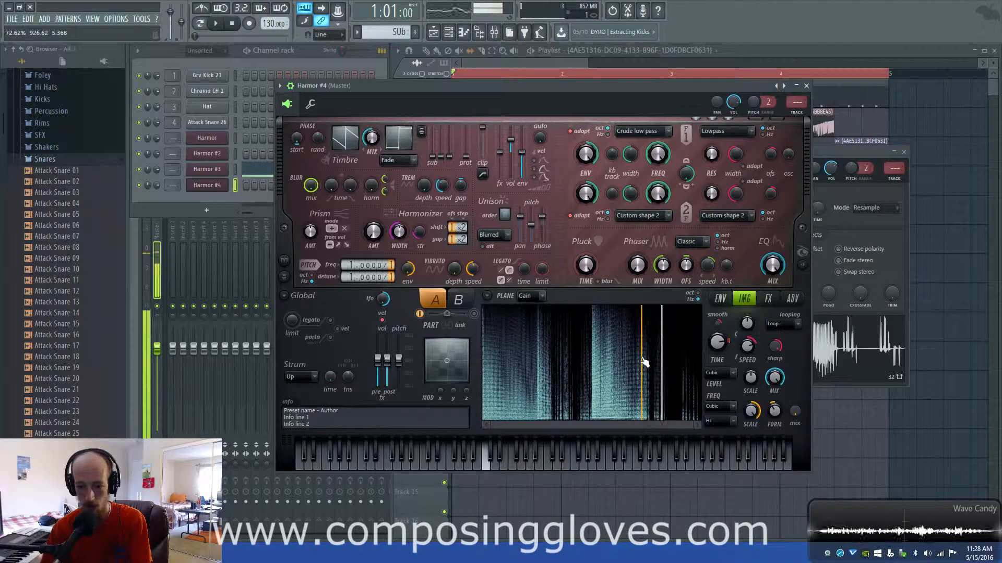
pyautogui.moveTo(728, 344)
pyautogui.mouseDown()
pyautogui.moveTo(728, 365)
pyautogui.moveTo(719, 341)
pyautogui.mouseUp()
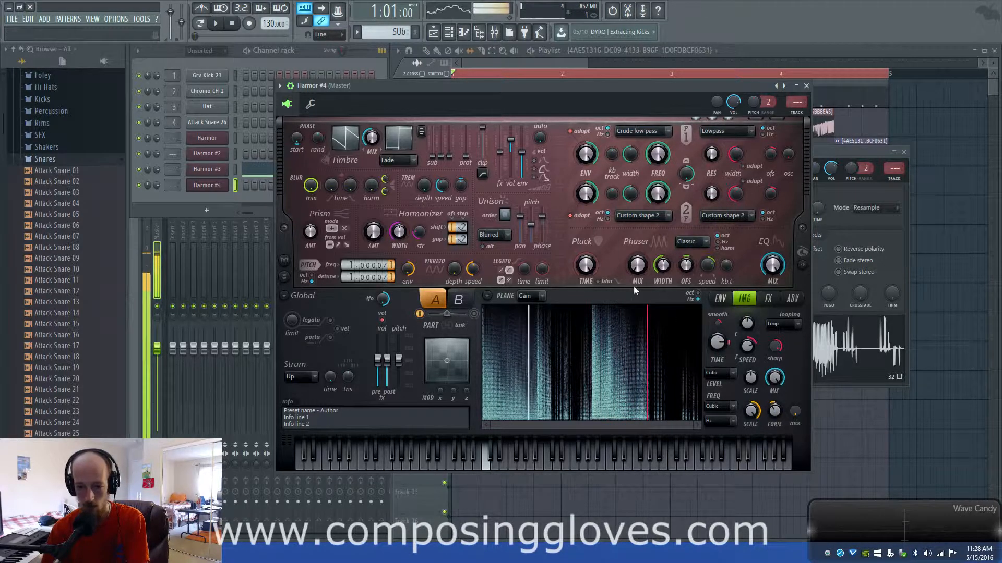
# - Set Harmor #4's unison order, lower its unison pitch, and check the envelope and effects pages before returning to the image page
pyautogui.moveTo(505, 215); pyautogui.dragTo(531, 215)
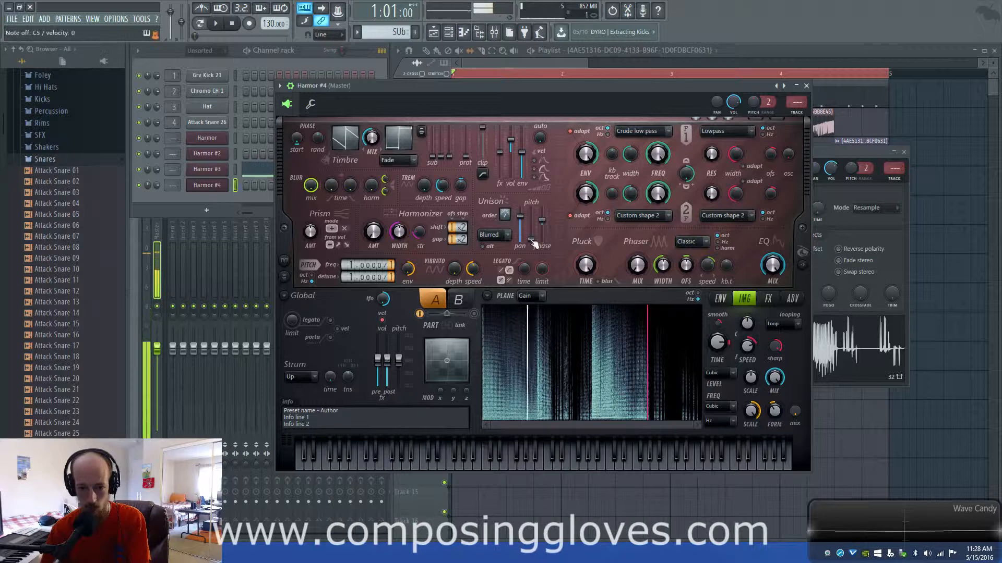
pyautogui.click(720, 298)
pyautogui.click(768, 299)
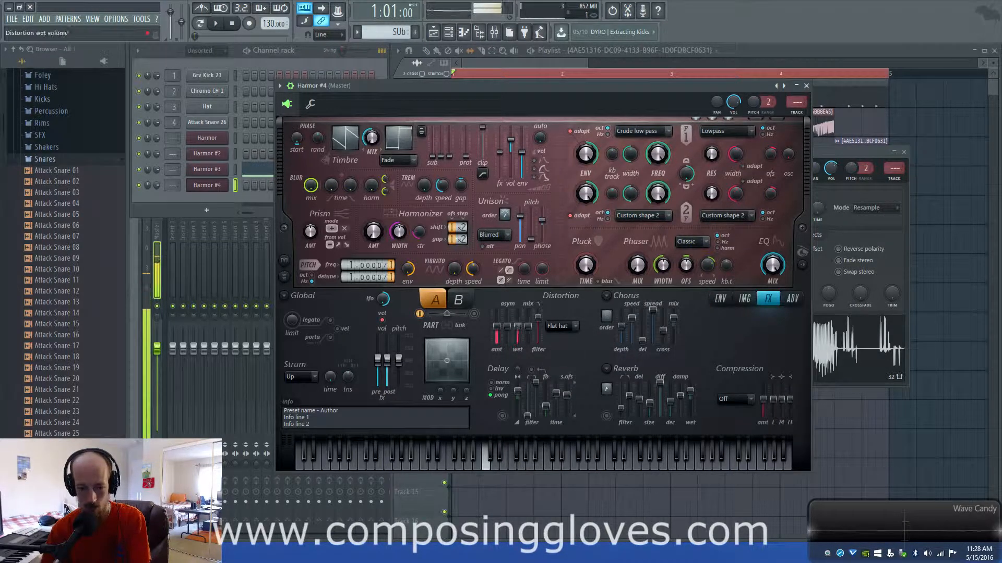
pyautogui.click(745, 298)
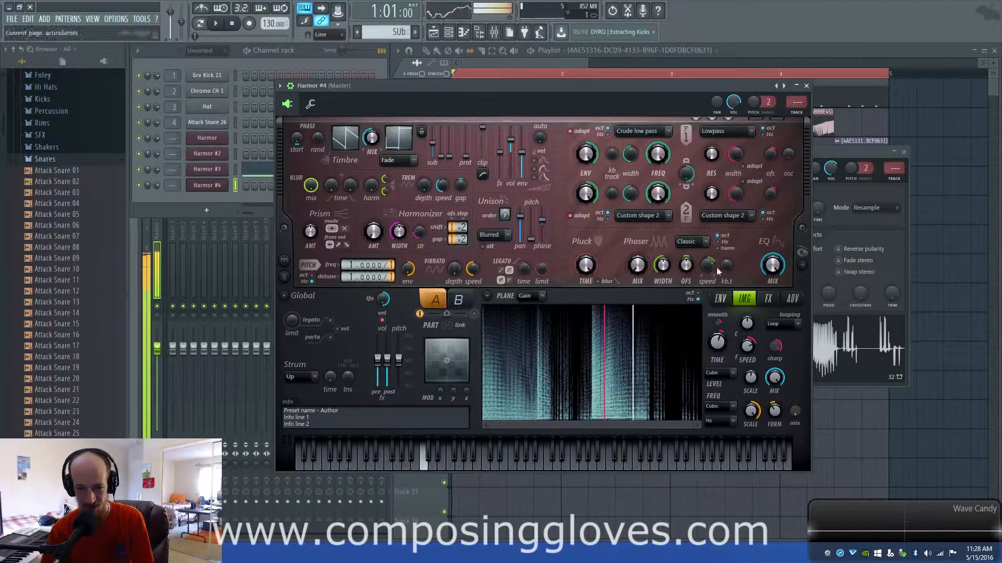
# - Look over the arrangement in the playlist and return to the Harmor #4 window
pyautogui.click(525, 65)
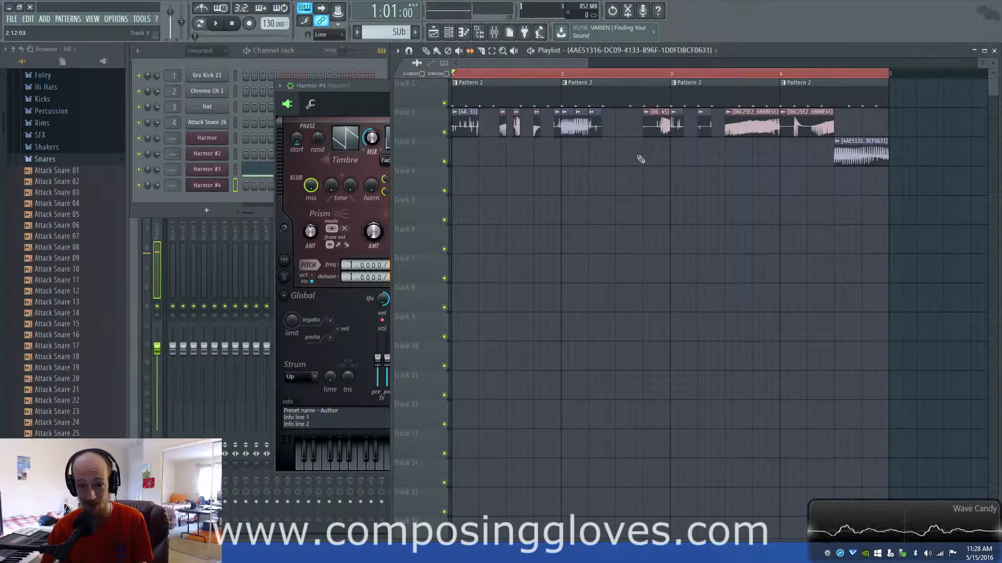
pyautogui.scroll(-3, 660, 152)
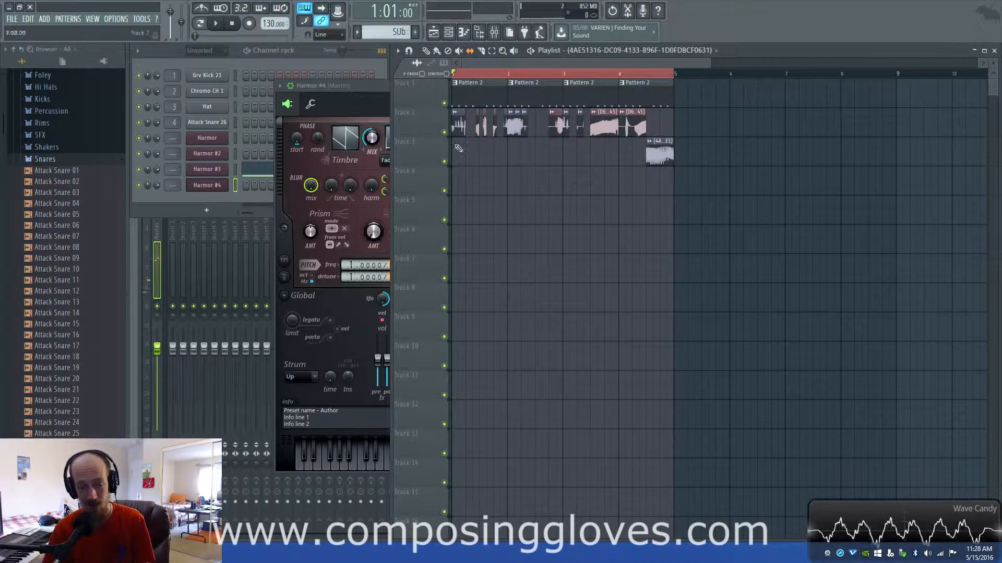
pyautogui.click(367, 83)
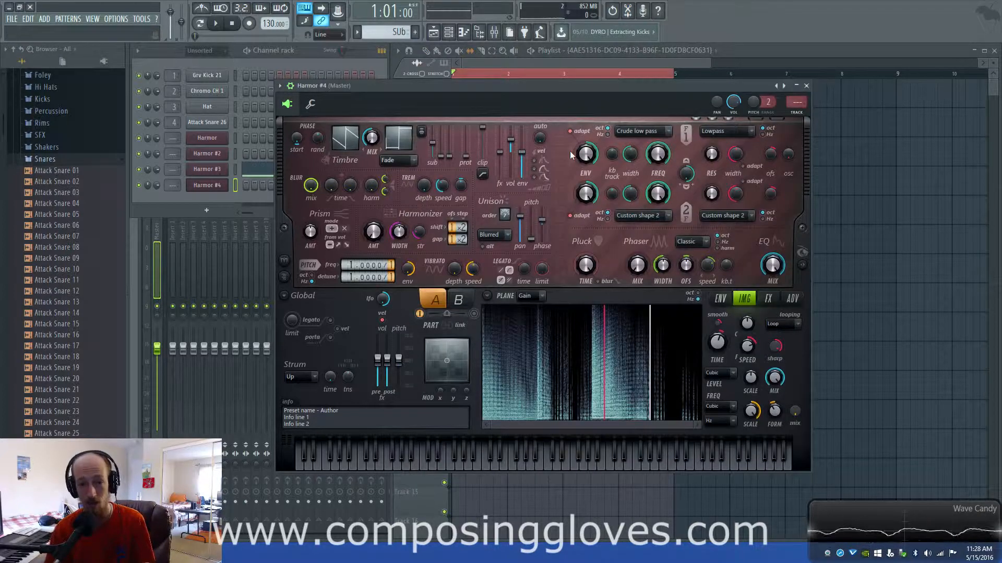